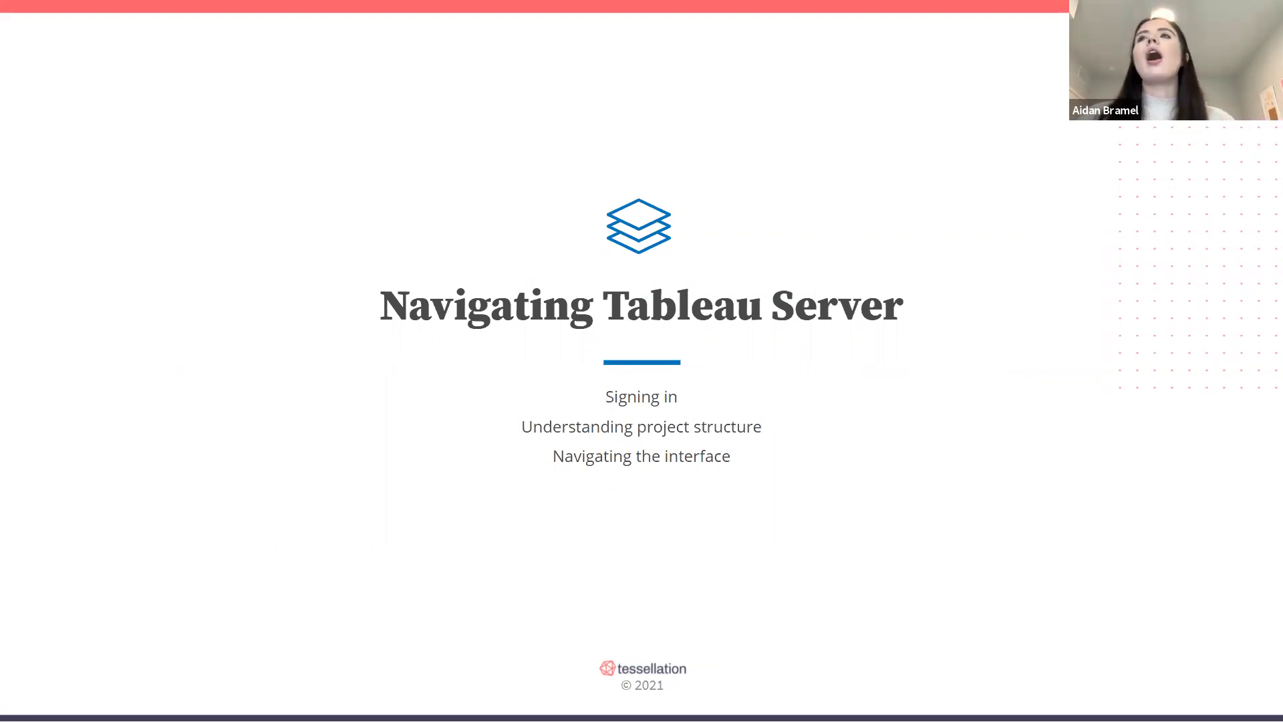
Advance to the Quick Tableau Server Overview slide, end the presentation and switch to the Tableau Online site
left_click(646, 580)
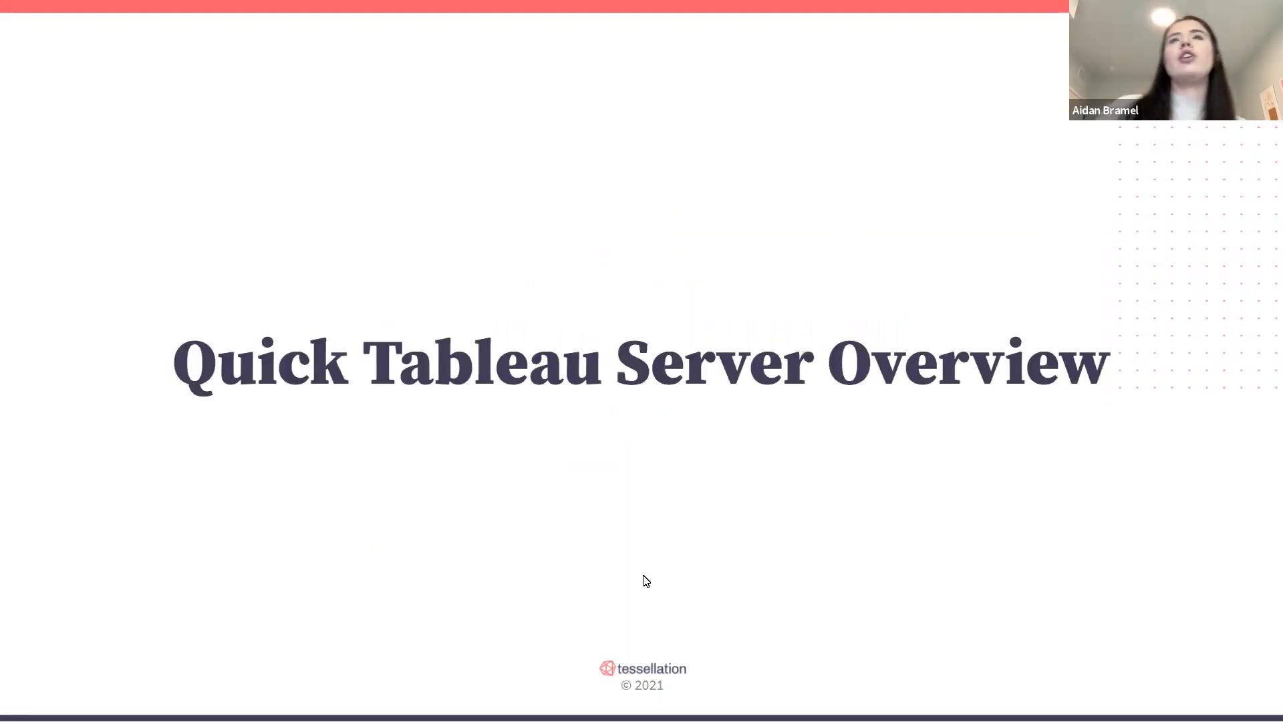
key("Escape")
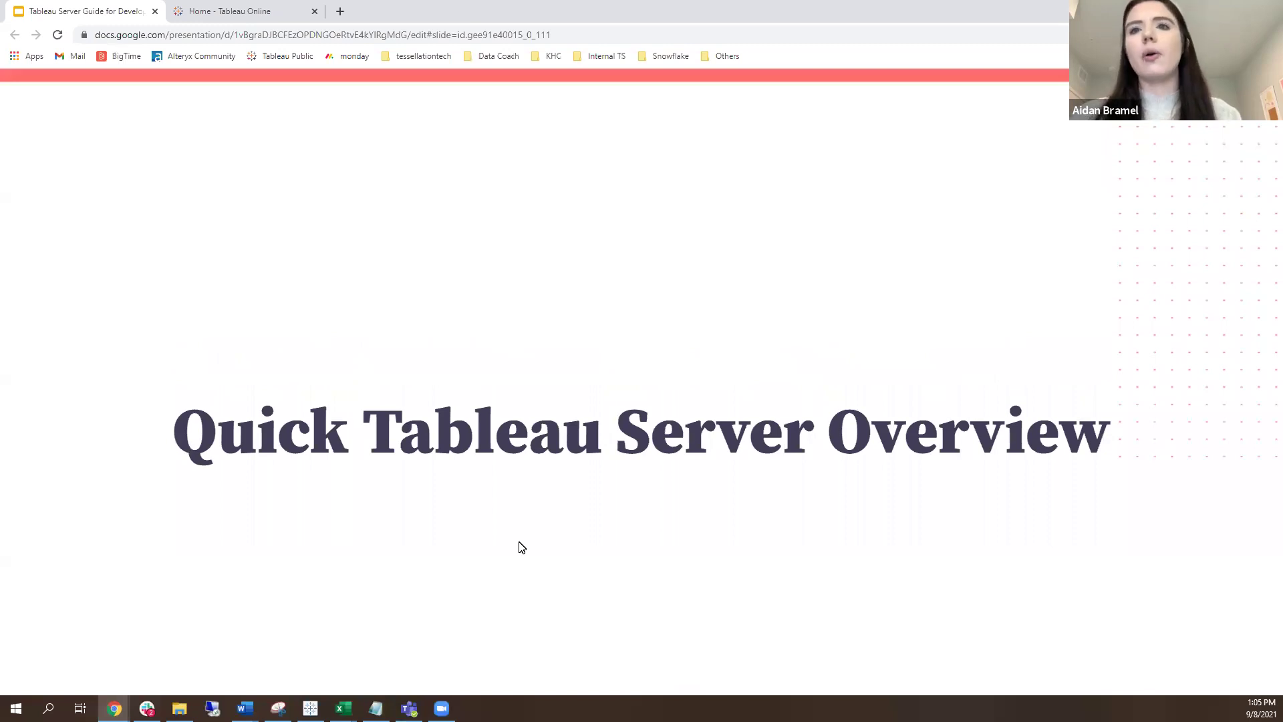
left_click(224, 12)
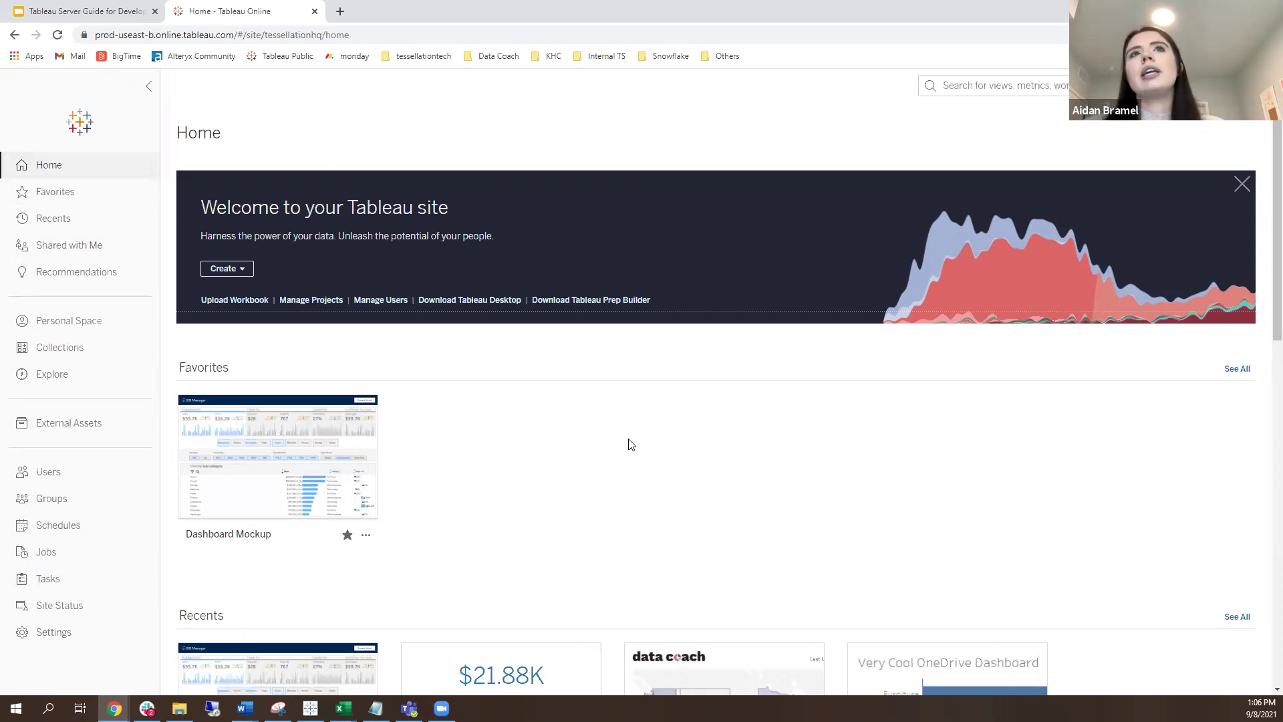
Review the Favorites and Recents sections of the home page, including the details of the recent Dashboard Mockup view
scroll(613, 458, "down", 1)
scroll(608, 453, "down", 2)
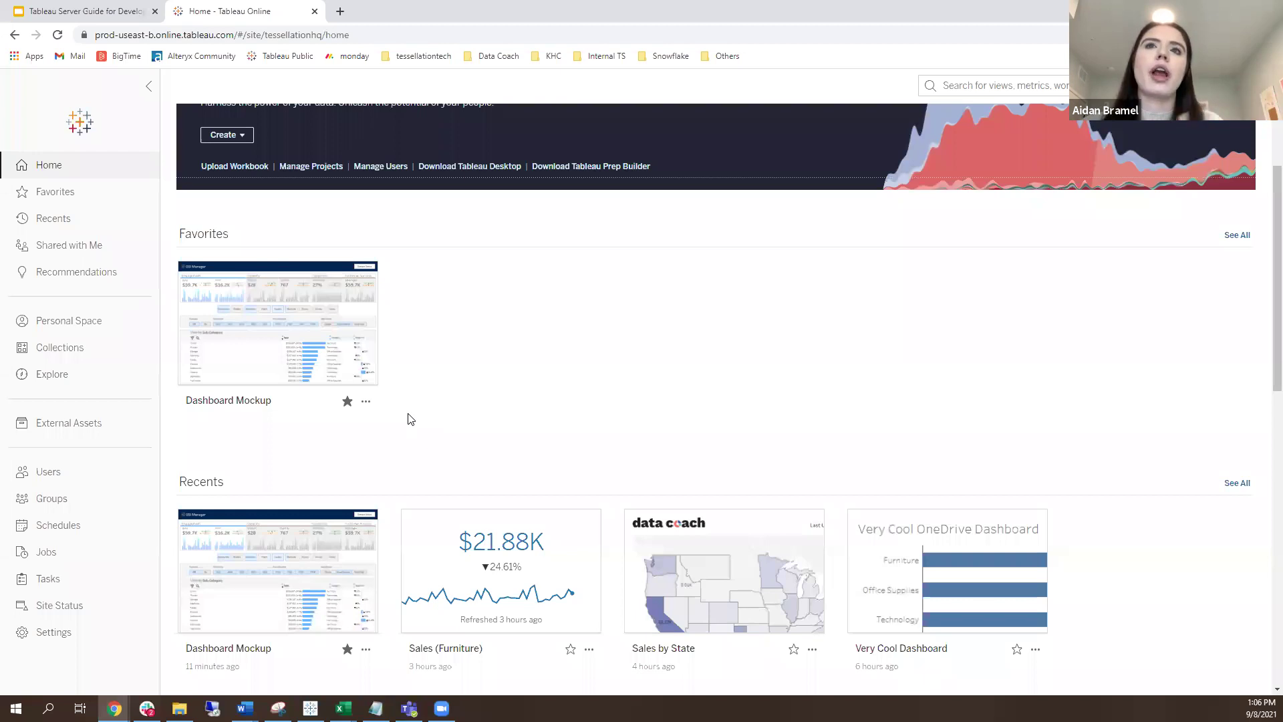
scroll(356, 341, "down", 1)
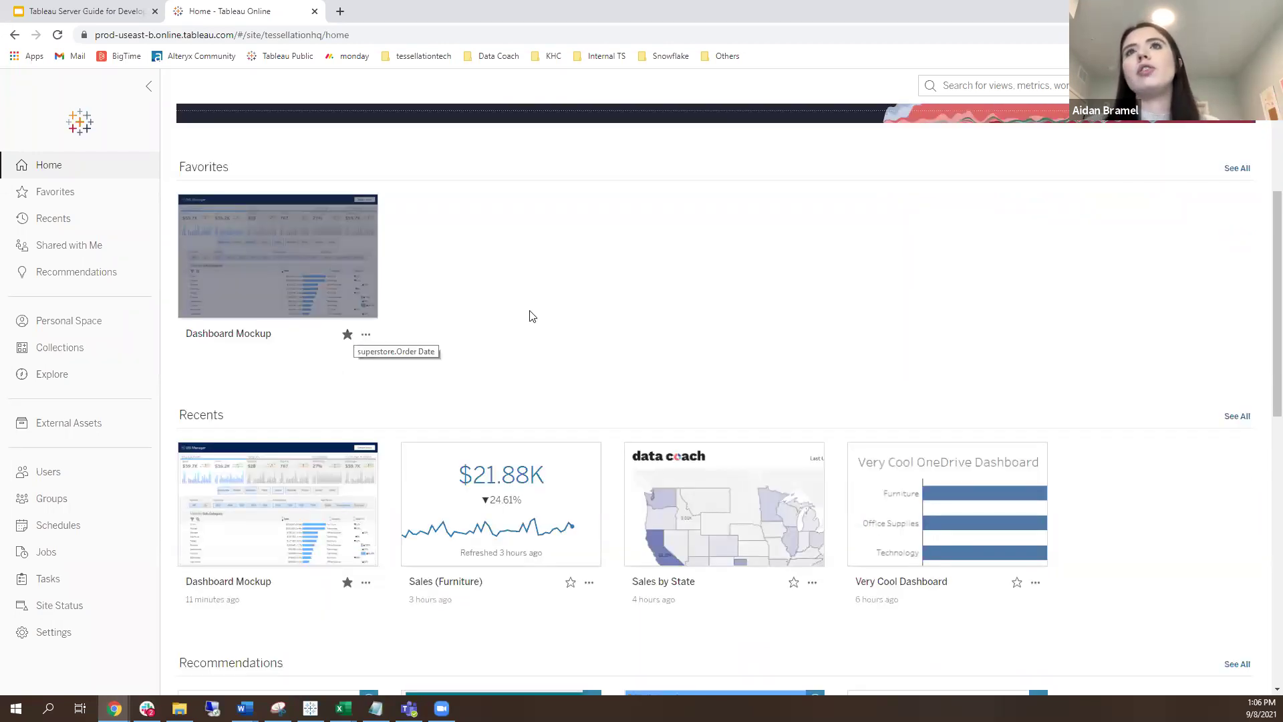
scroll(547, 355, "down", 1)
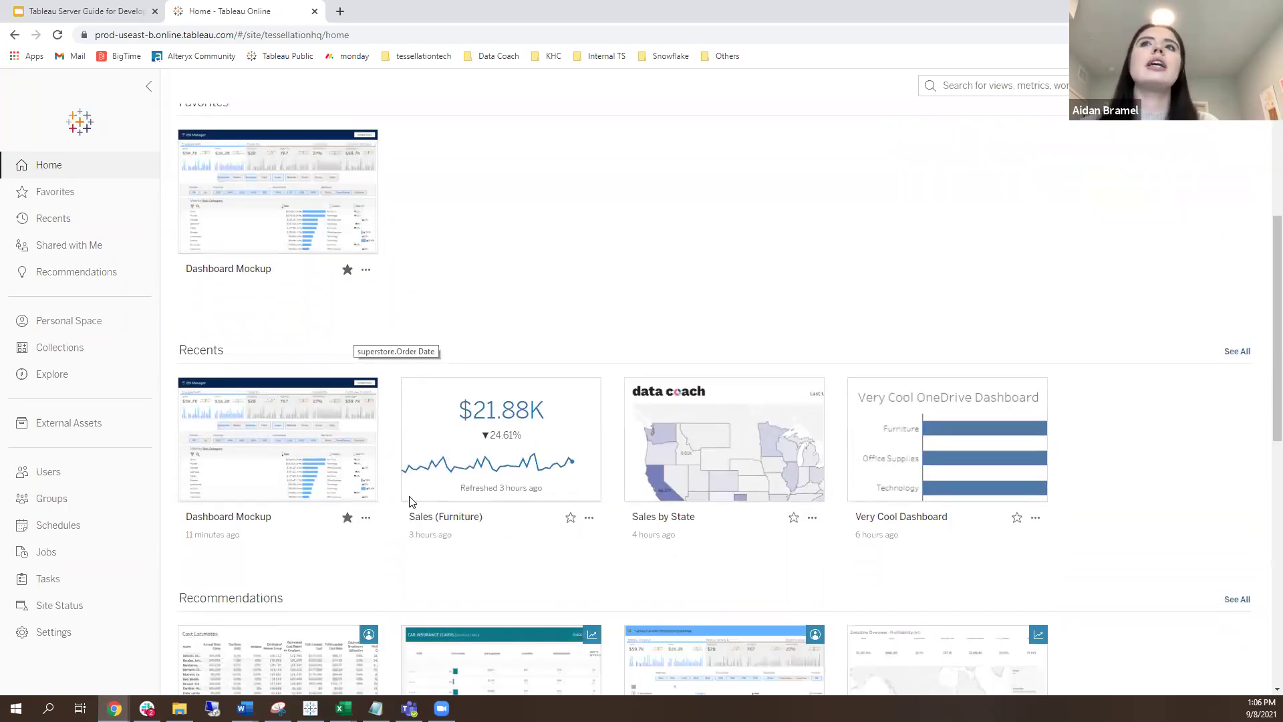
scroll(398, 507, "down", 1)
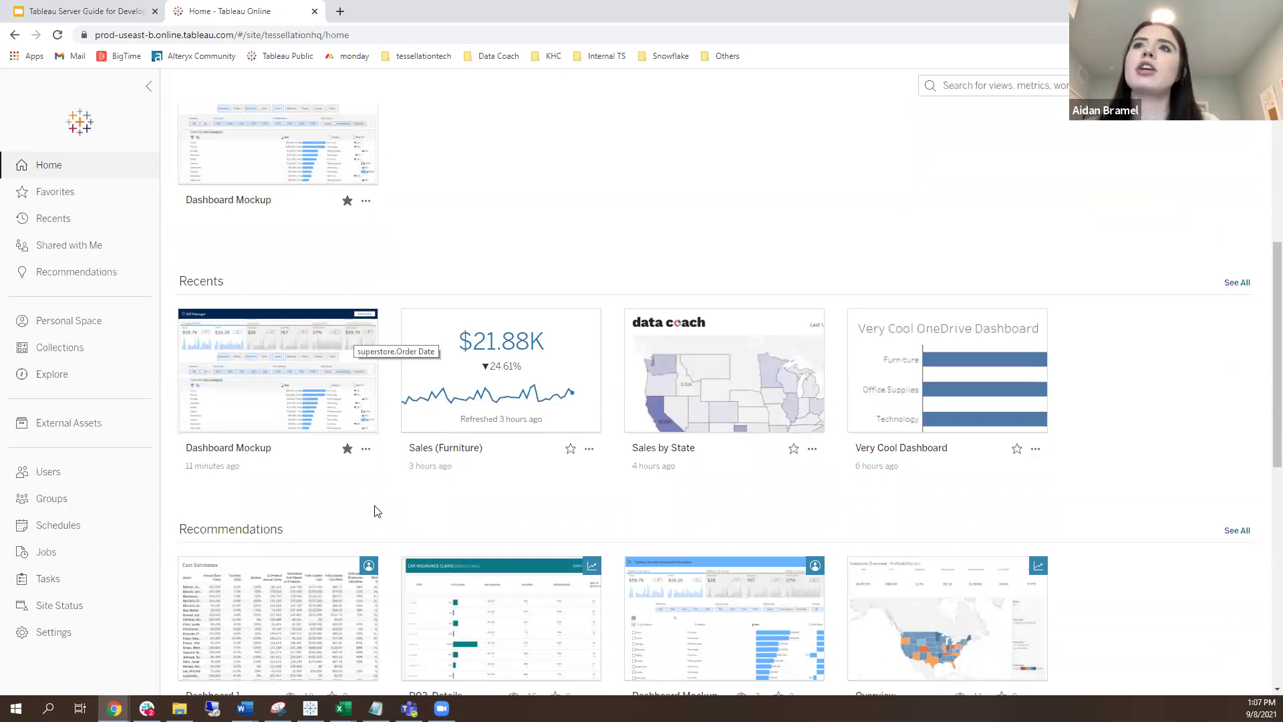
mouse_move(545, 490)
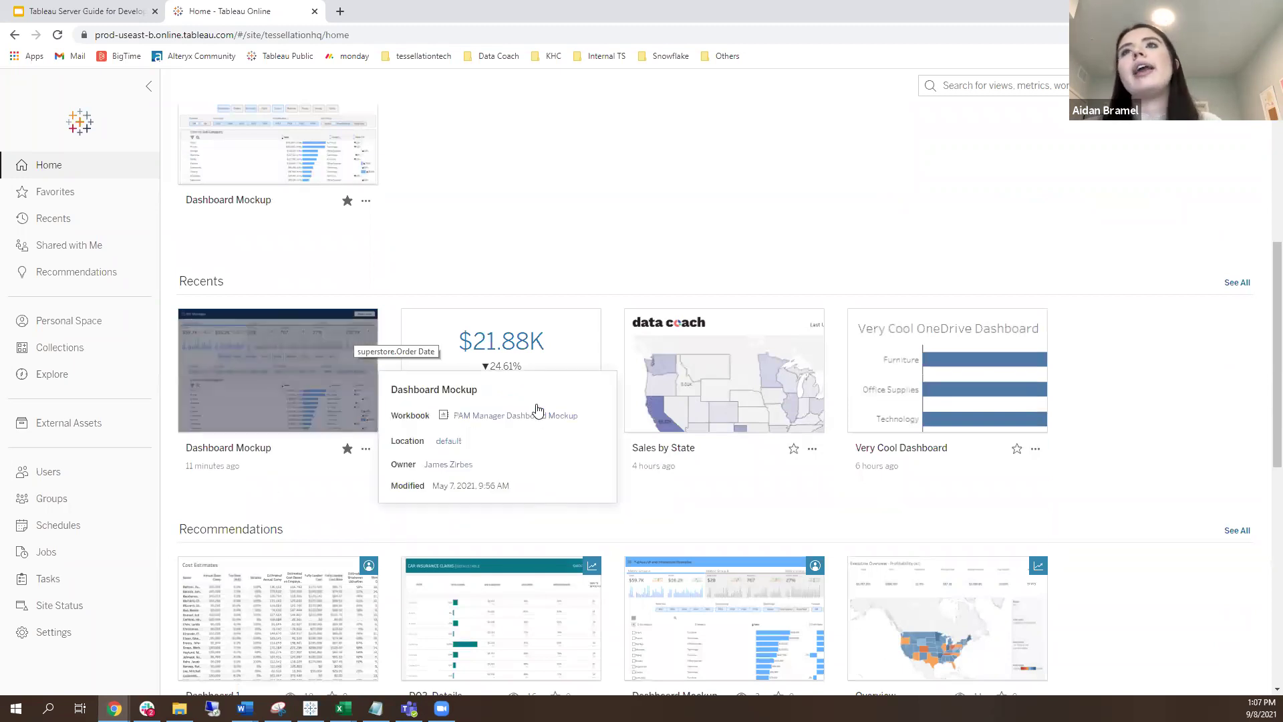
mouse_move(538, 409)
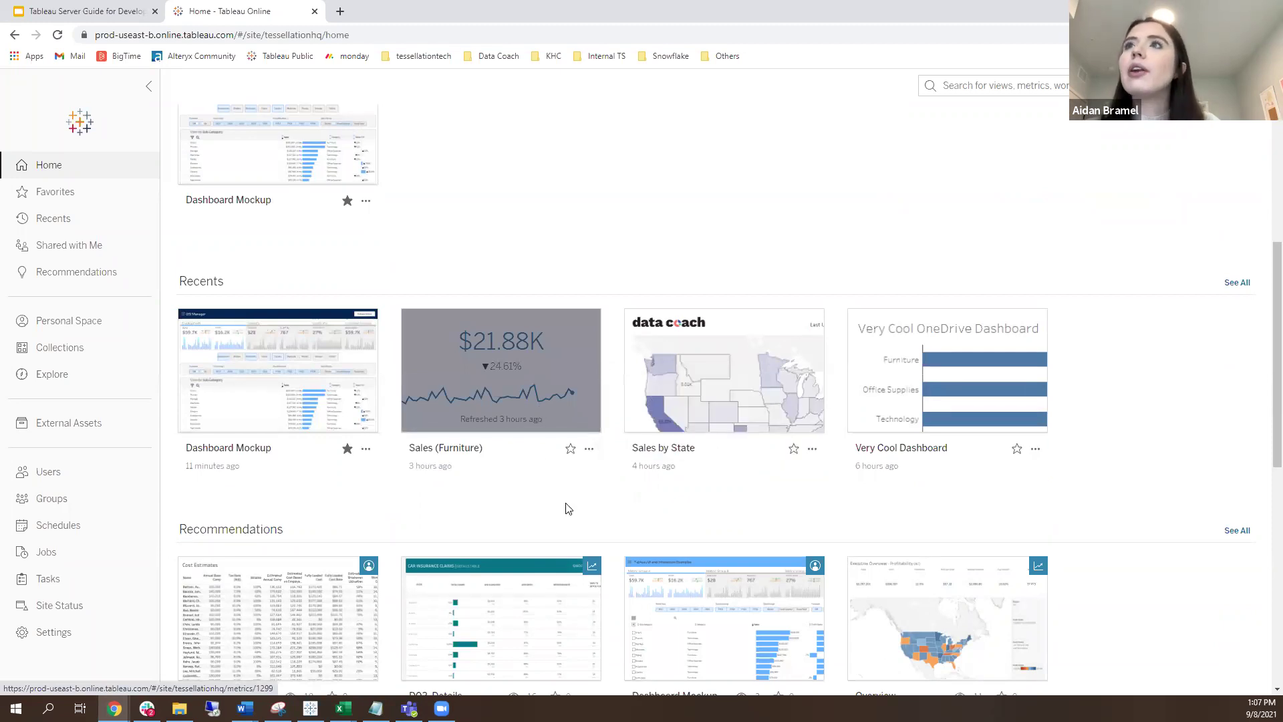
Examine the Recommendations on the home page, including why a view is recommended, and the Dashboard Starters
scroll(1124, 499, "down", 1)
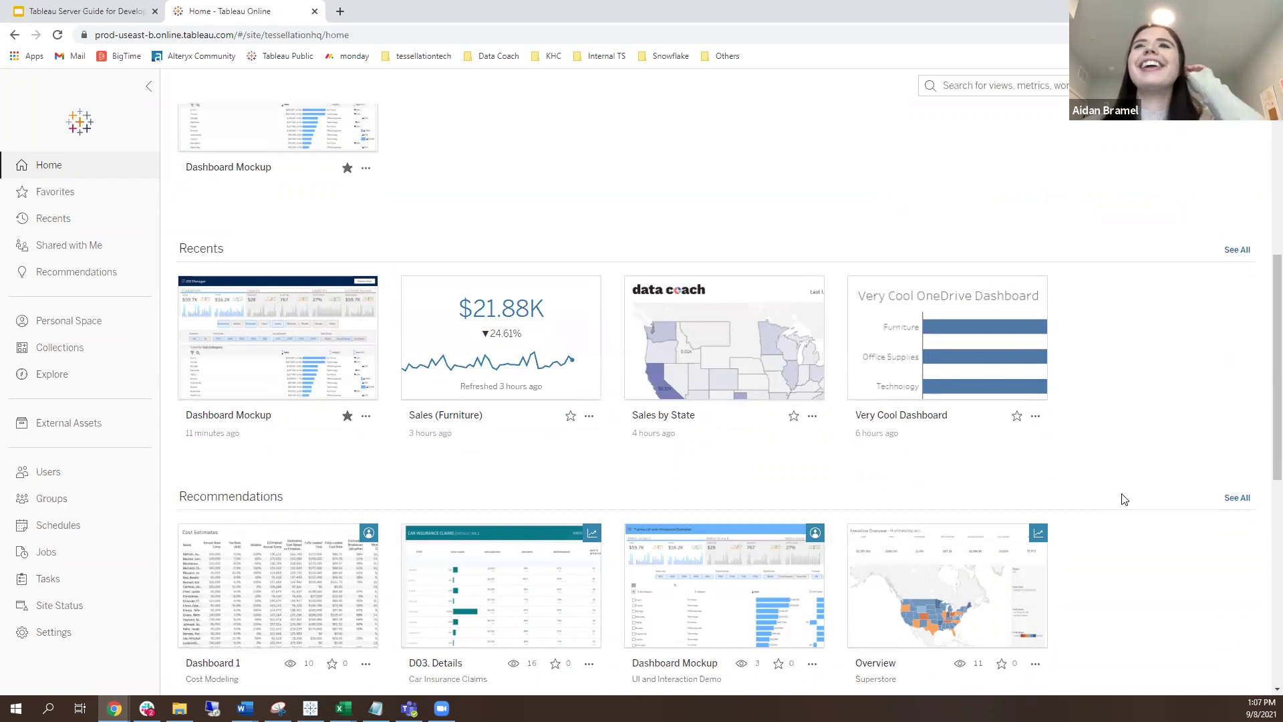
scroll(1151, 334, "down", 1)
scroll(588, 334, "down", 2)
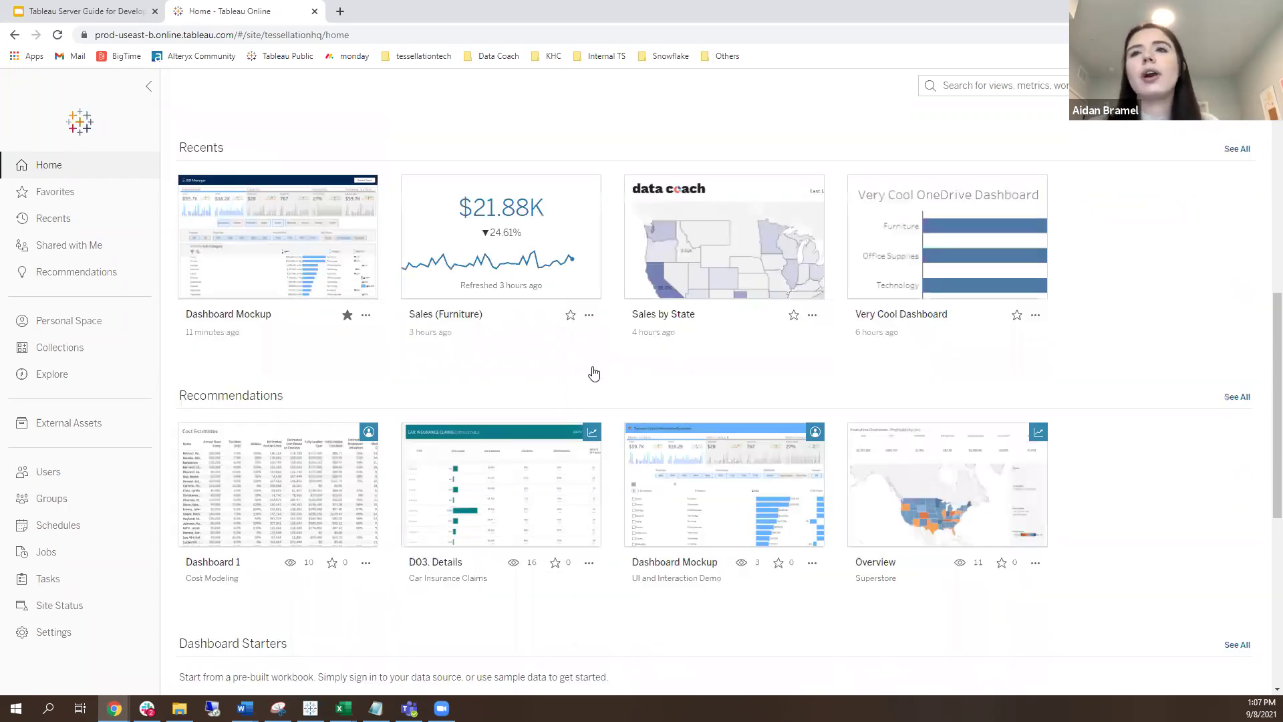
scroll(593, 373, "down", 2)
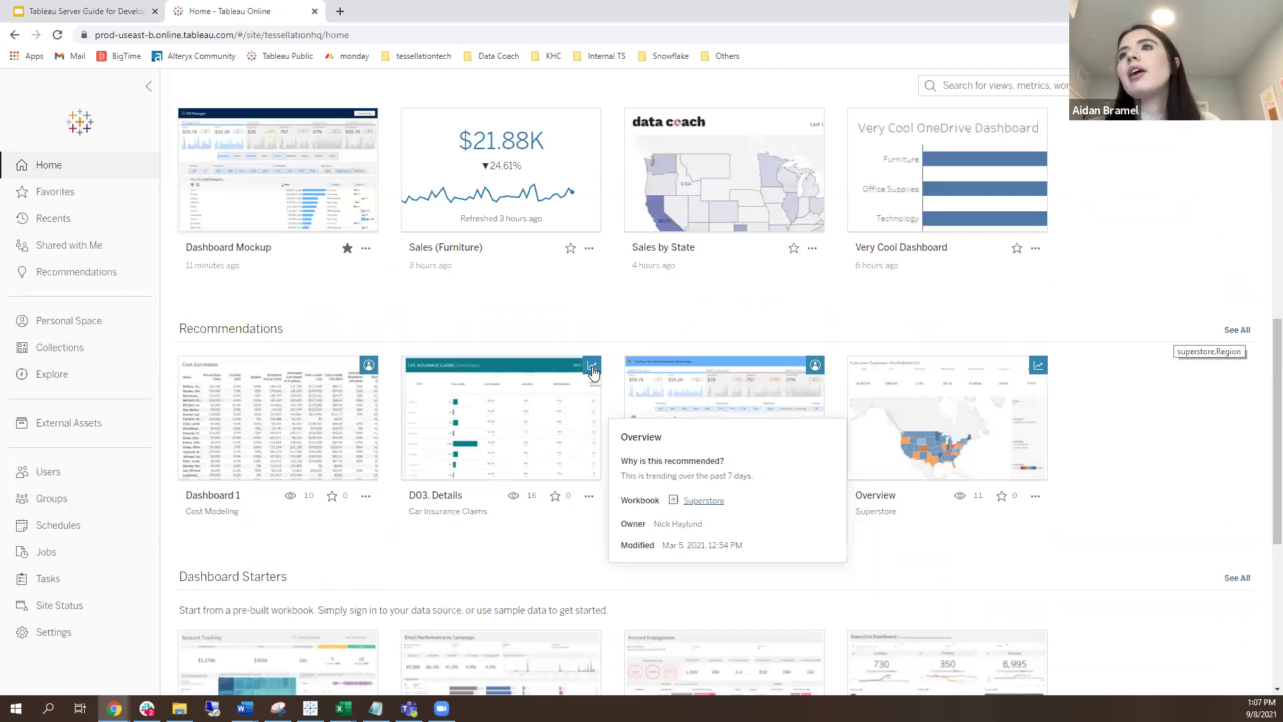
mouse_move(592, 372)
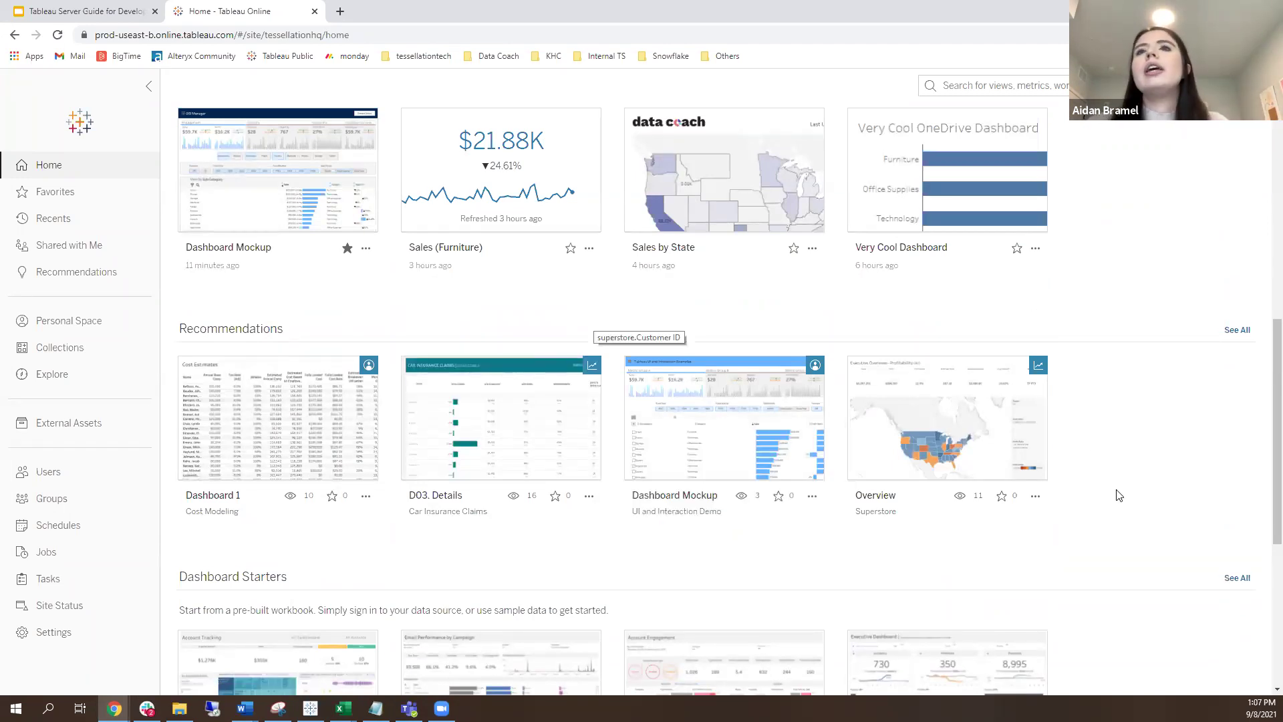
scroll(1136, 497, "down", 1)
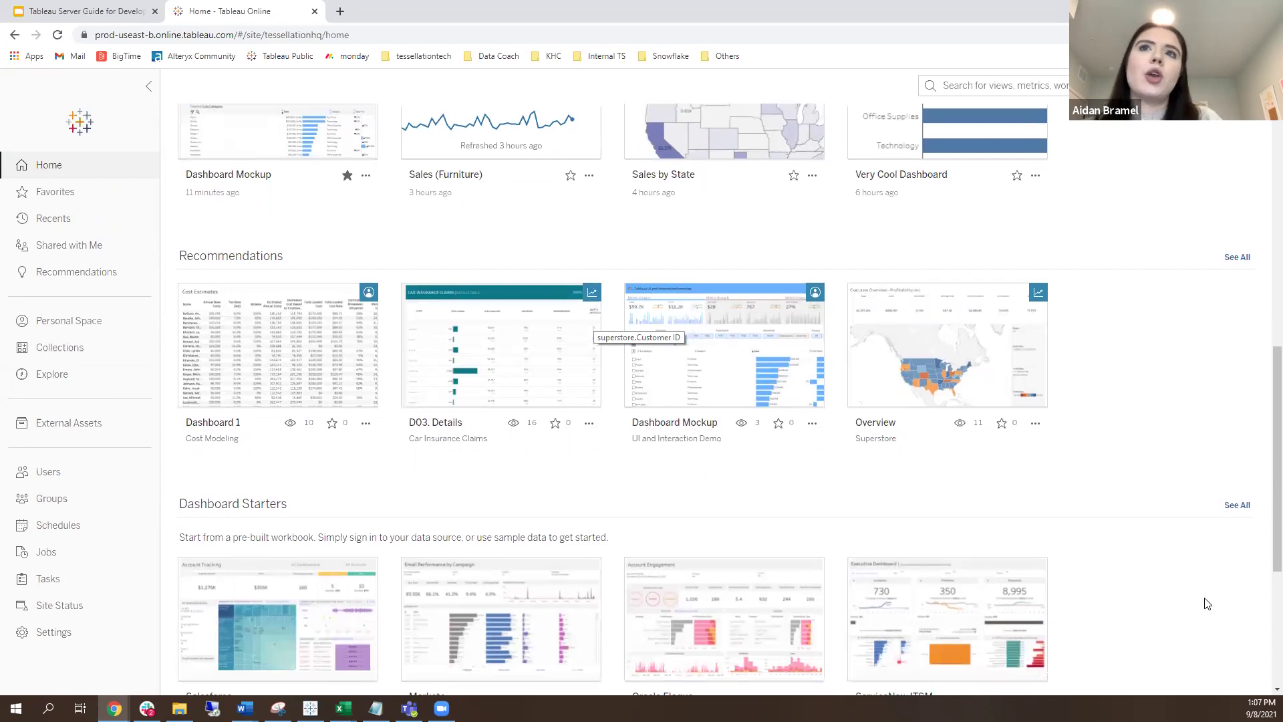
scroll(1244, 593, "down", 3)
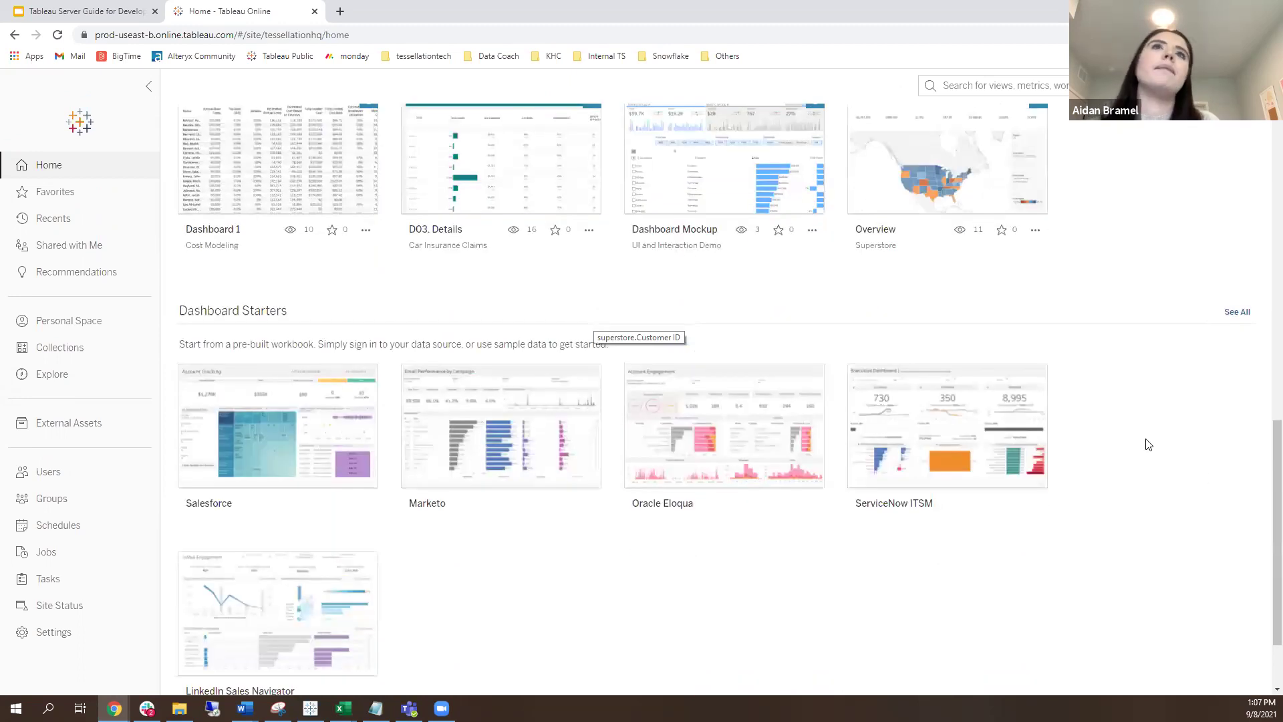
Look through the Favorites, Shared with Me, Personal Space and Collections pages, including the Testing collection's details
left_click(114, 193)
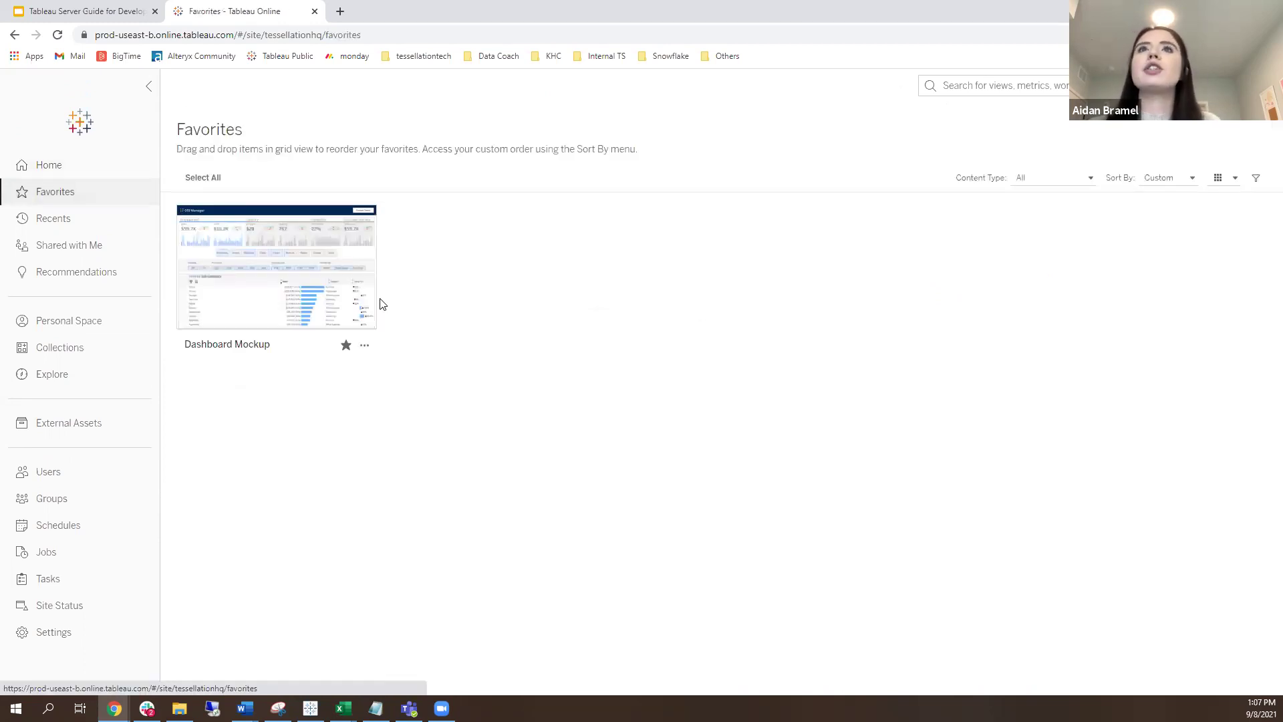
left_click(105, 243)
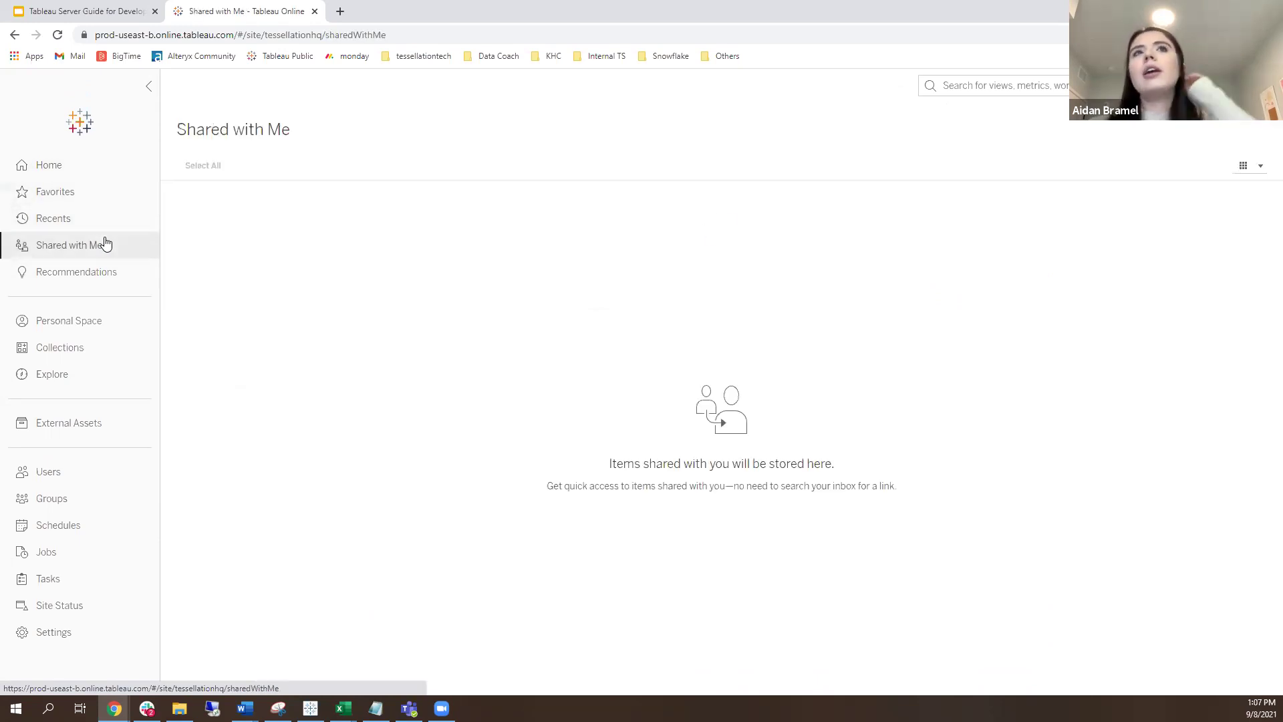
left_click(143, 329)
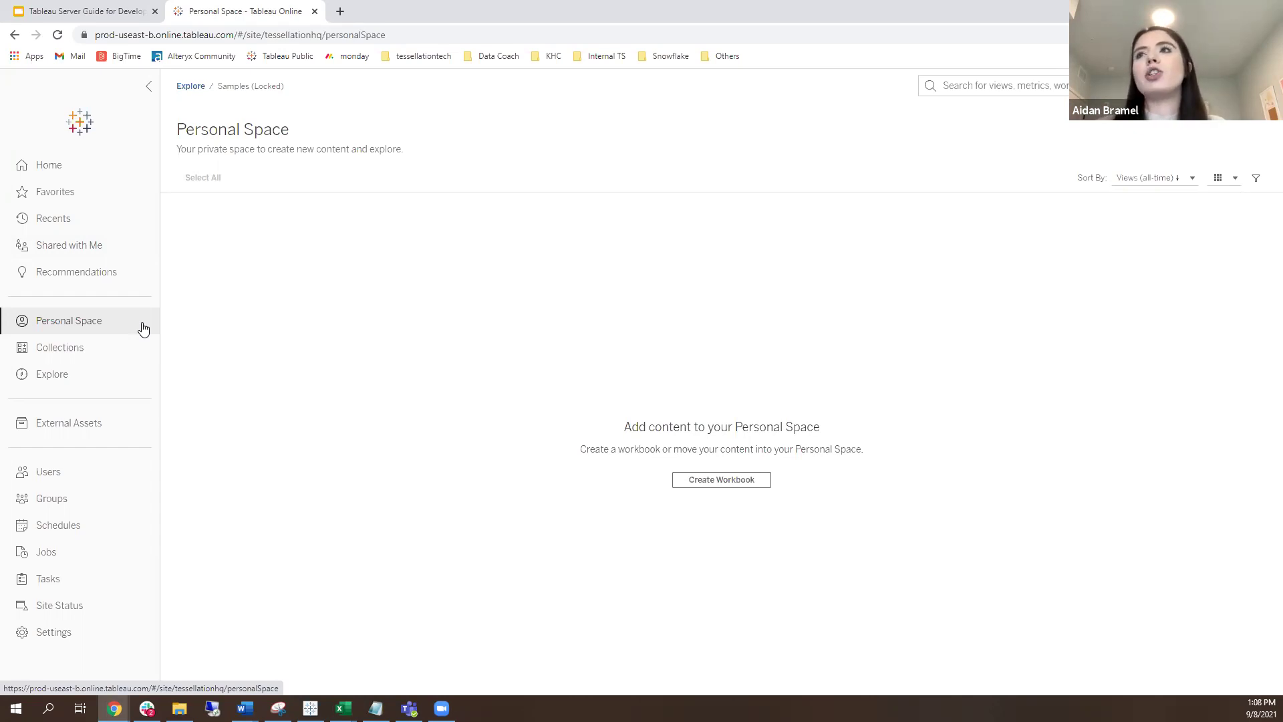
left_click(110, 360)
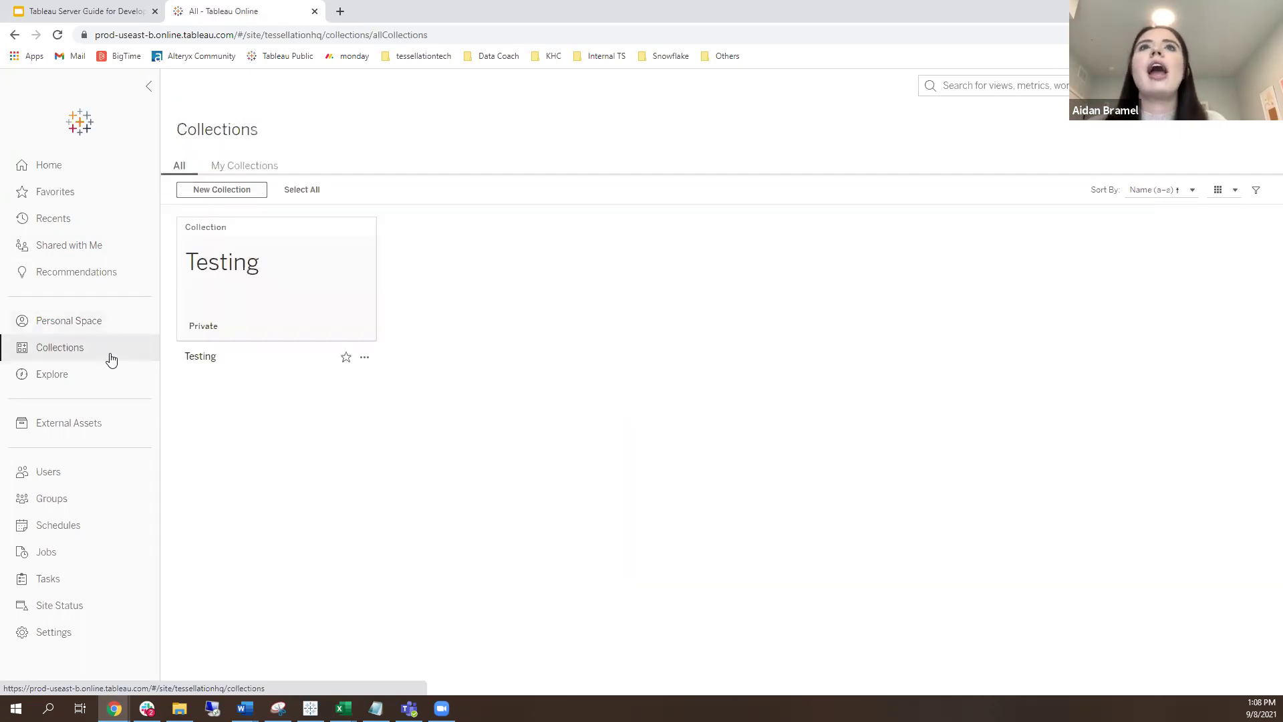
mouse_move(317, 279)
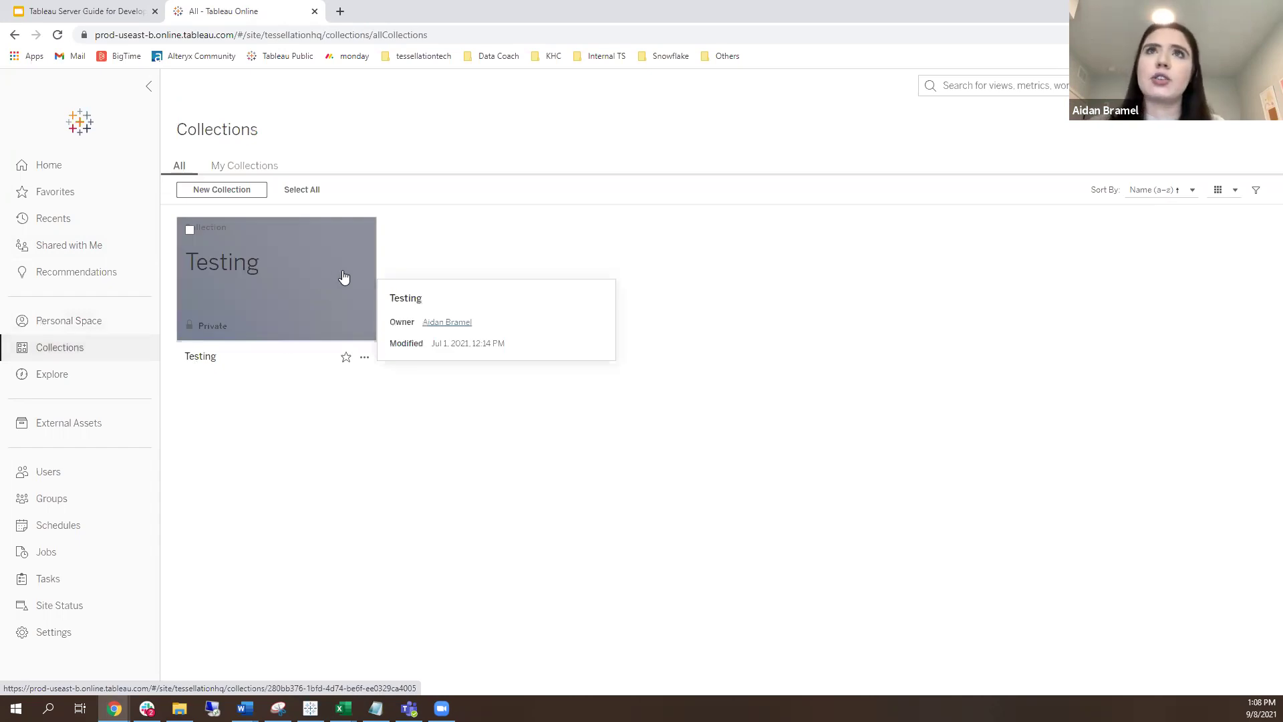
Open the Explore page and check which content types it can list, keeping Top-Level Projects
left_click(119, 379)
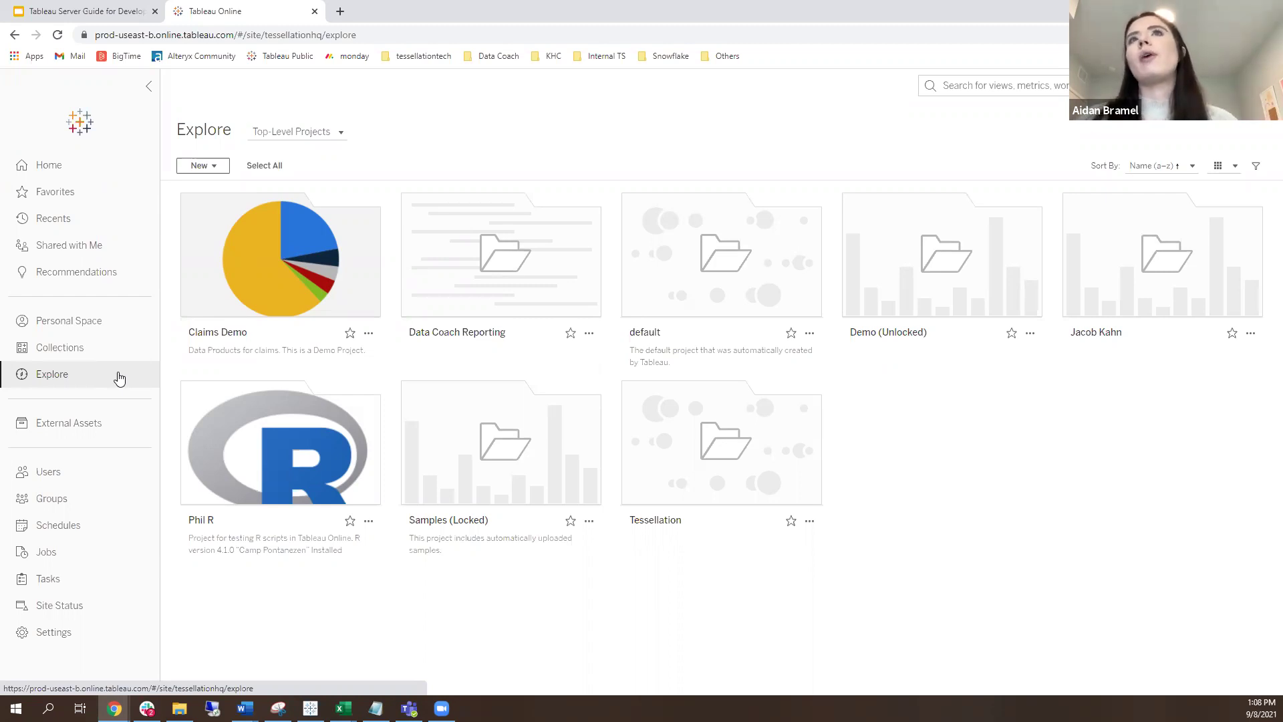
left_click(314, 132)
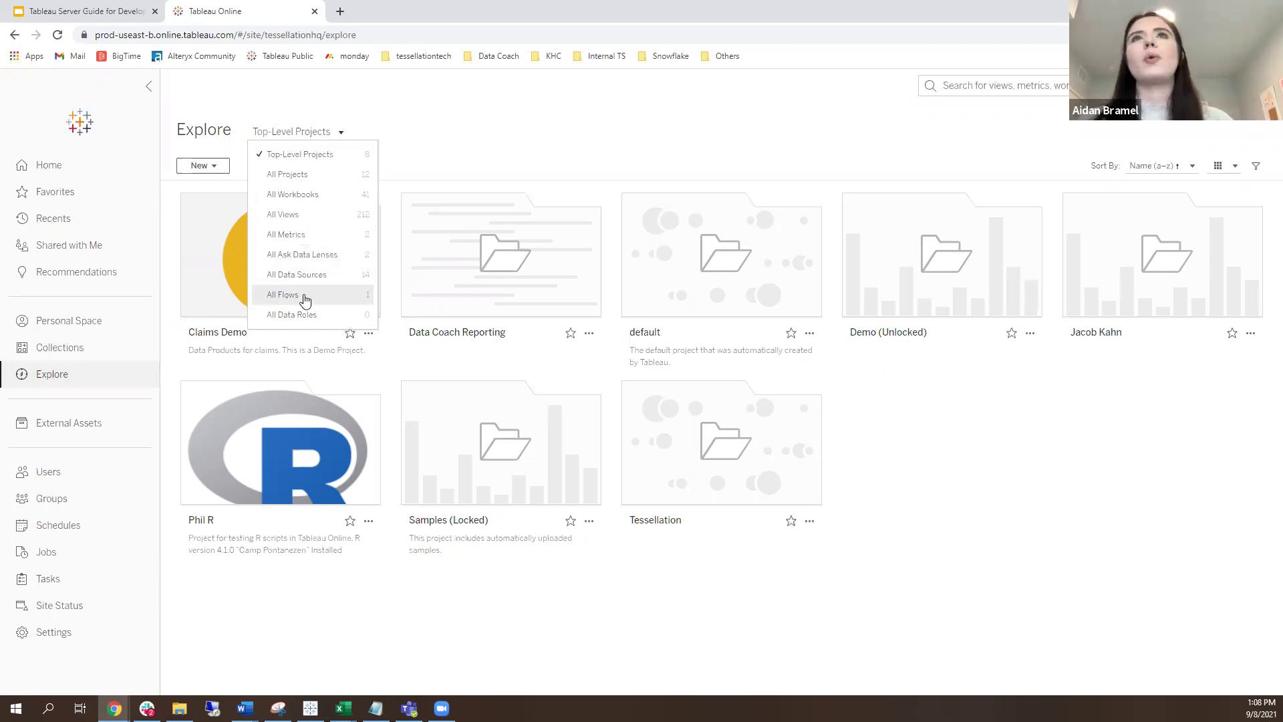
left_click(307, 131)
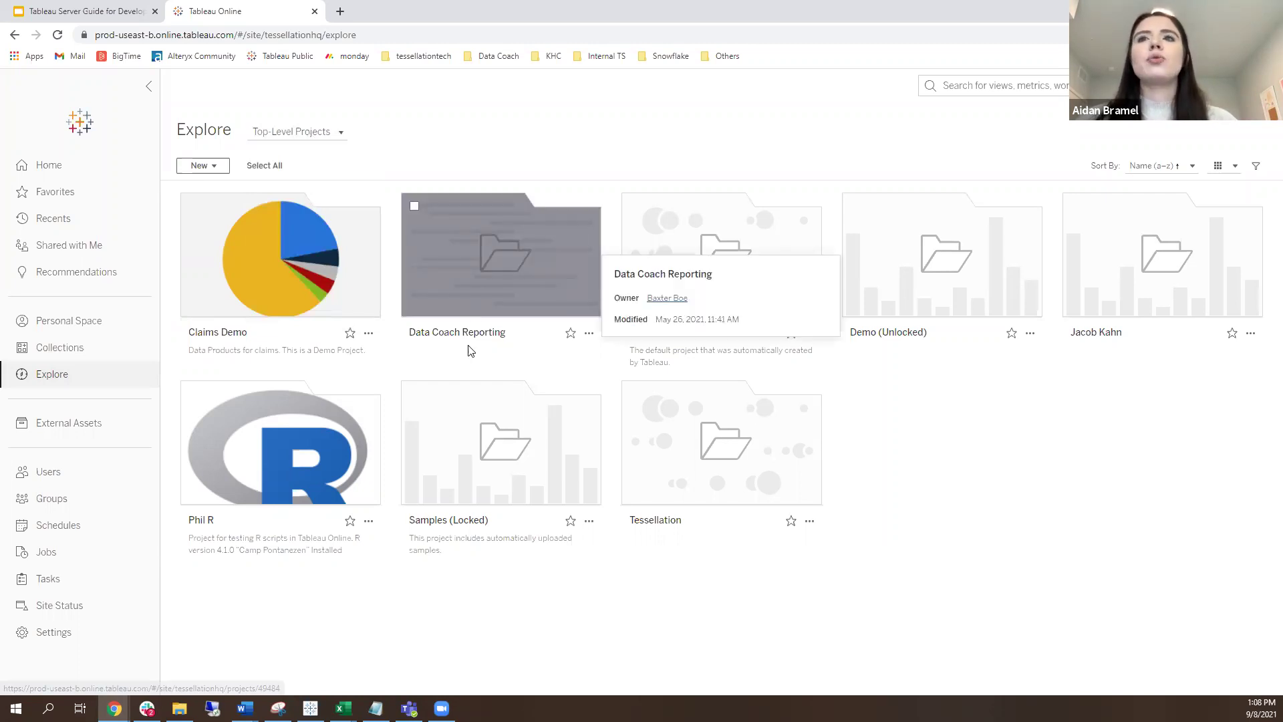
Open the Samples (Locked) project and examine its nested projects, metrics, workbooks, lens, data source and flow
left_click(486, 417)
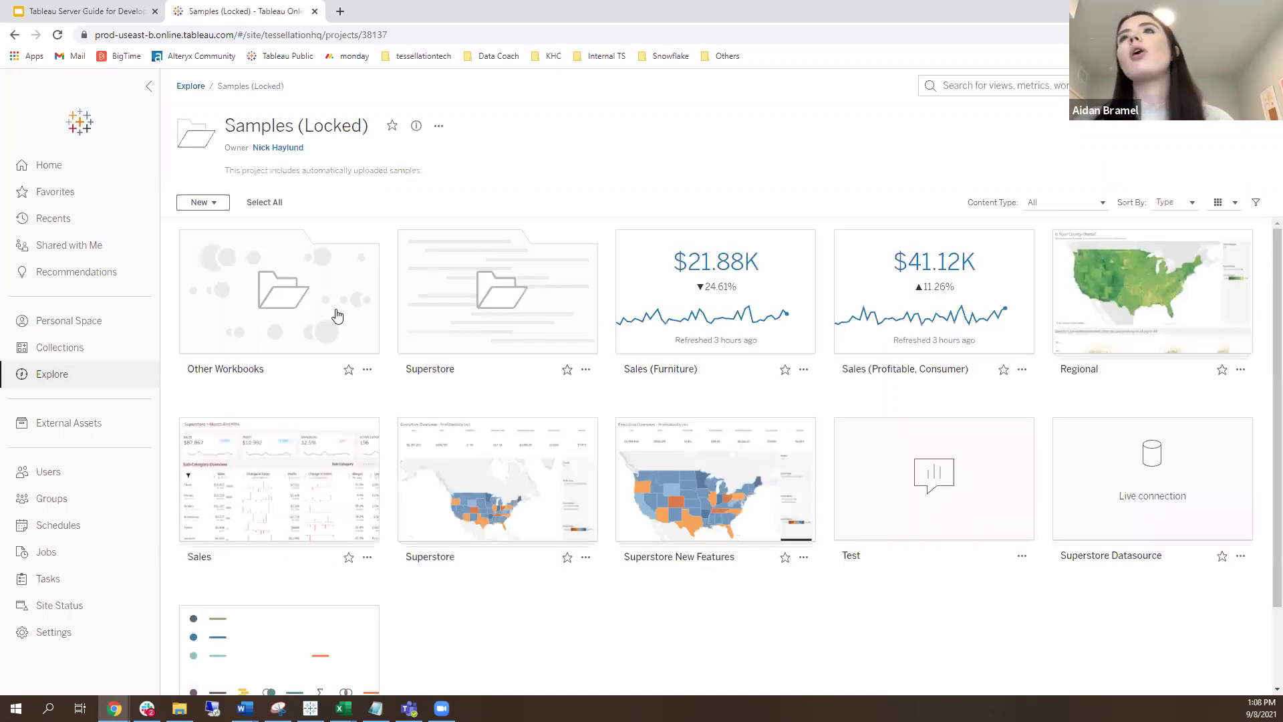
mouse_move(507, 287)
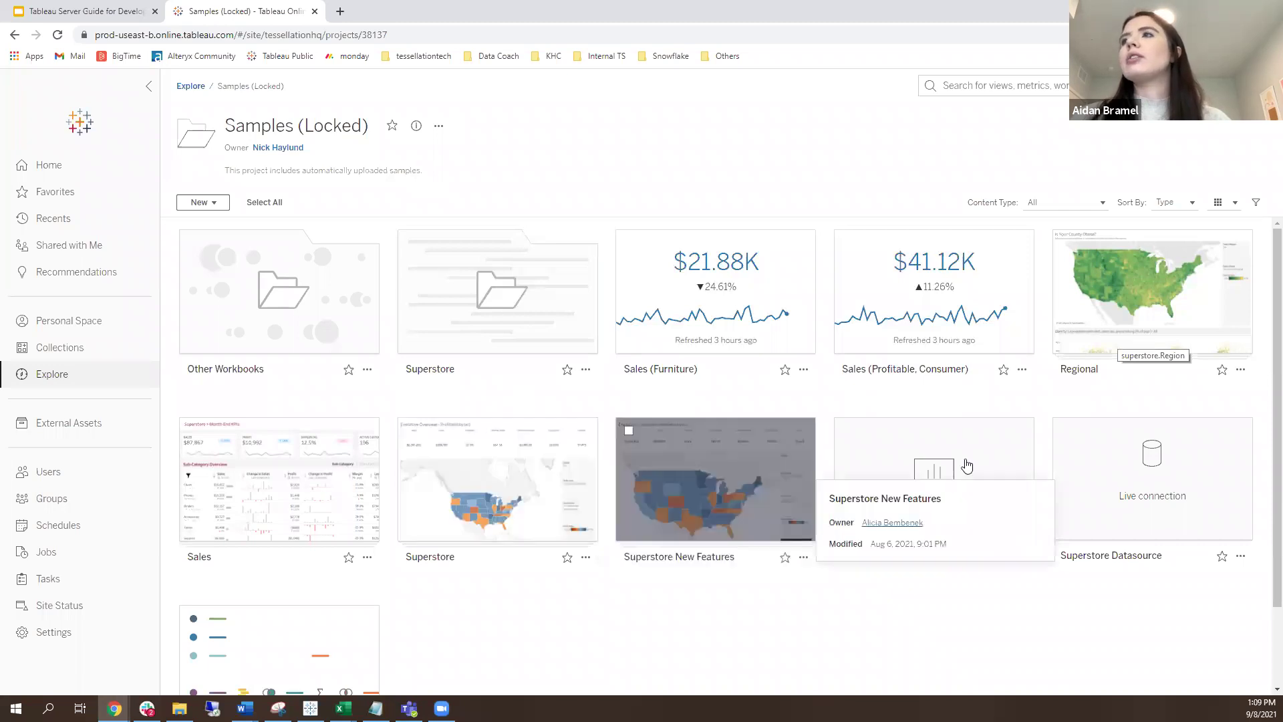
scroll(977, 410, "down", 1)
mouse_move(947, 399)
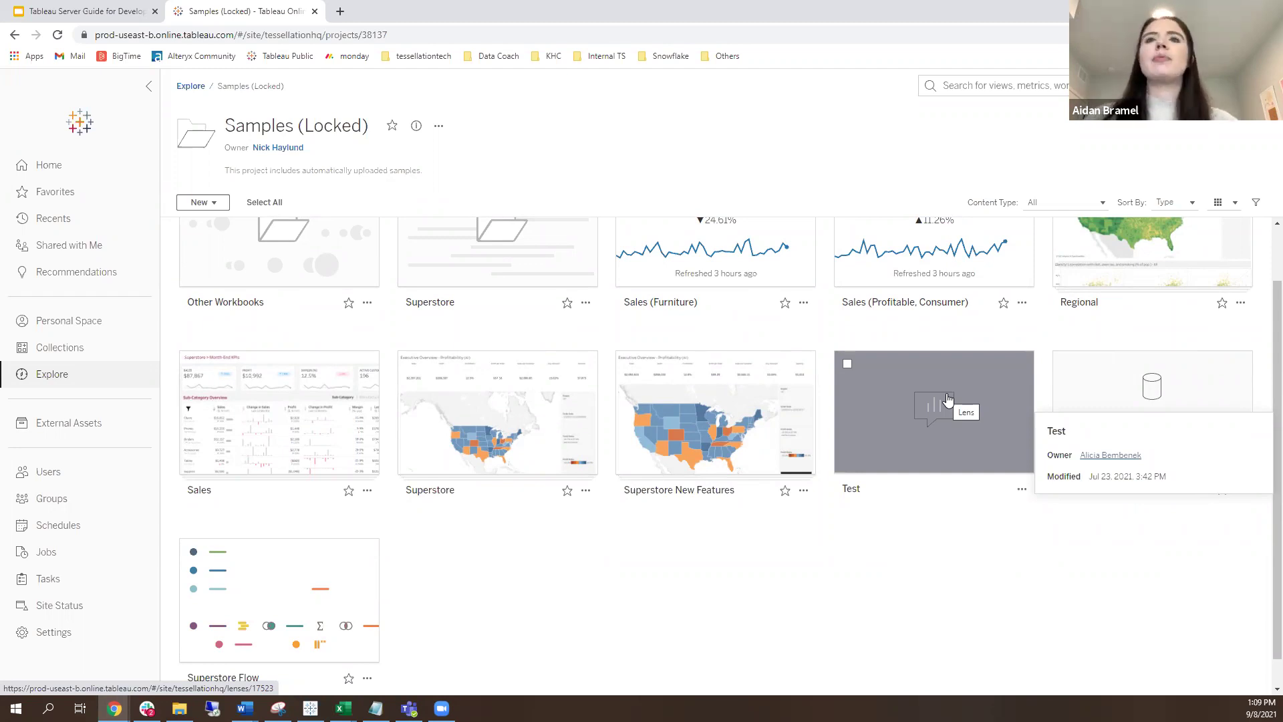
mouse_move(338, 603)
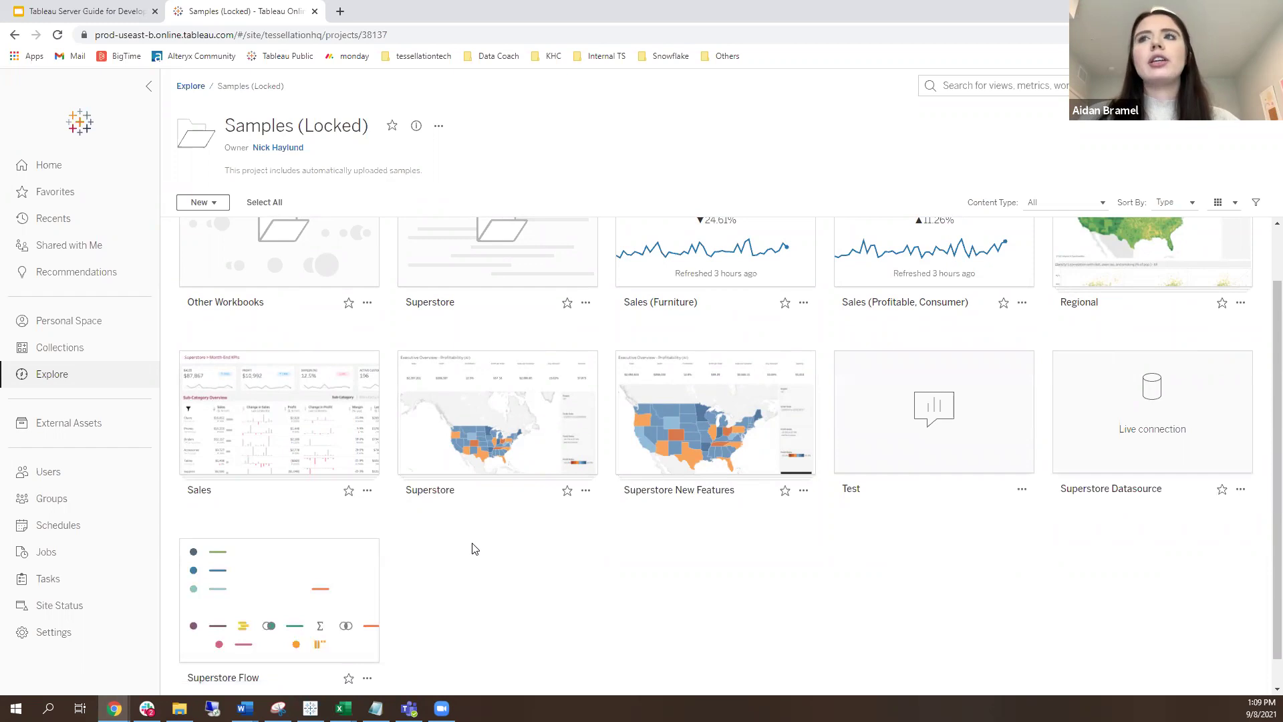
Open the Superstore workbook and review its data sources, connected metrics, custom views and available actions
left_click(483, 477)
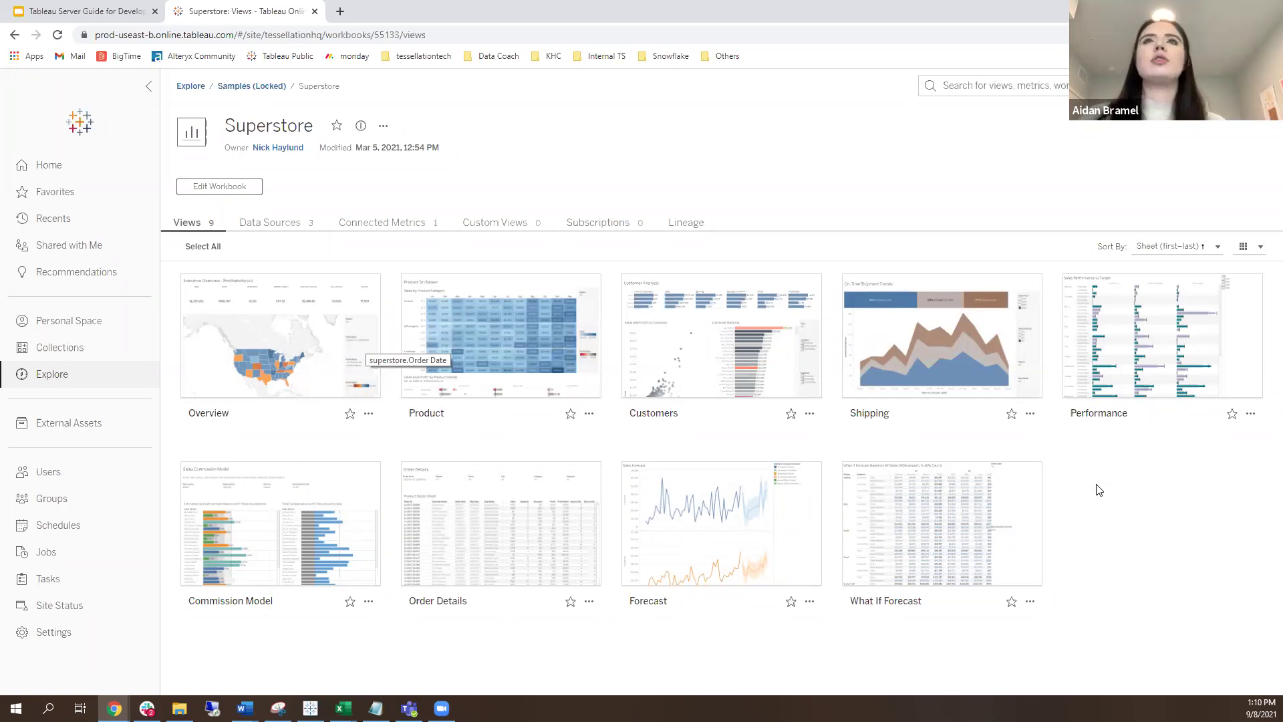
left_click(294, 226)
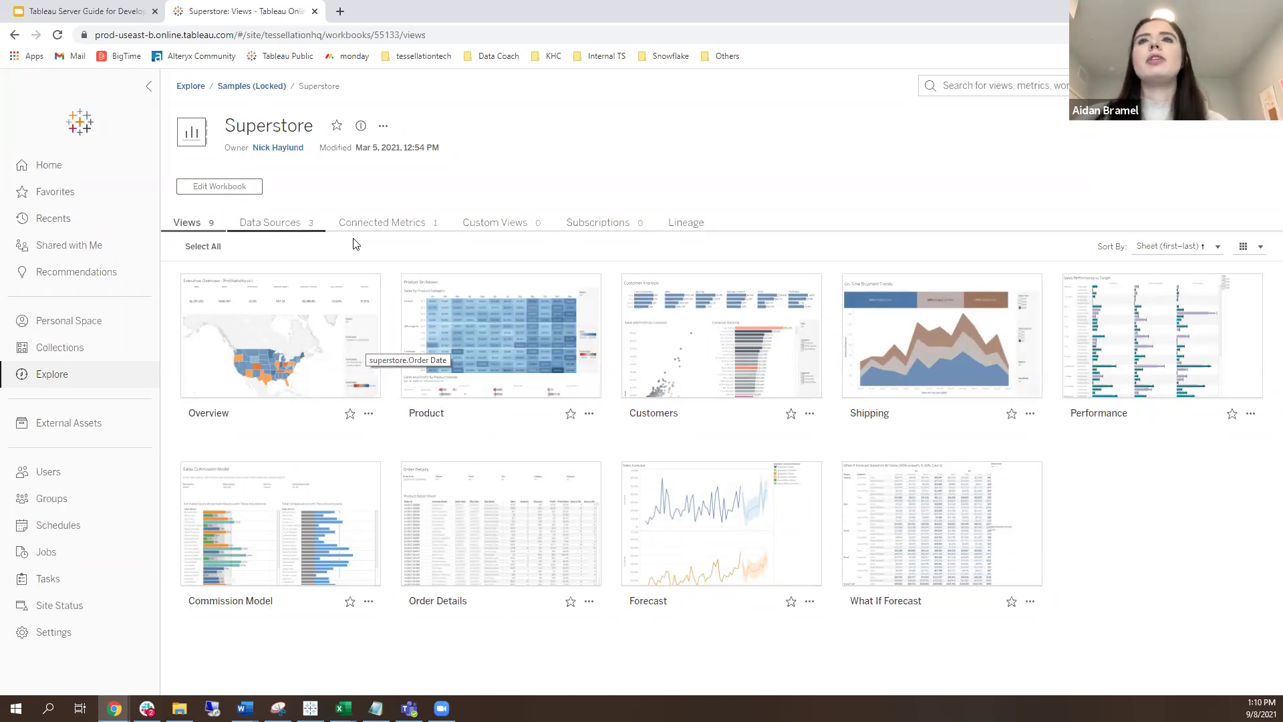
left_click(384, 225)
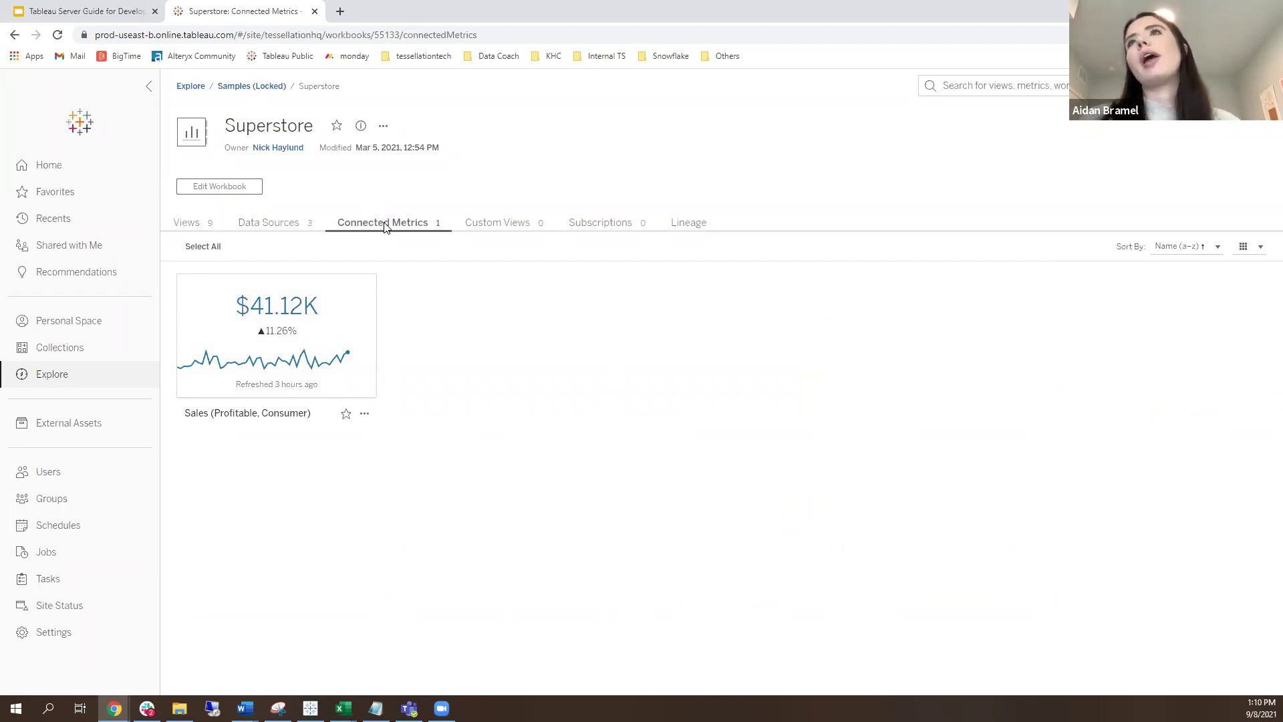
left_click(474, 225)
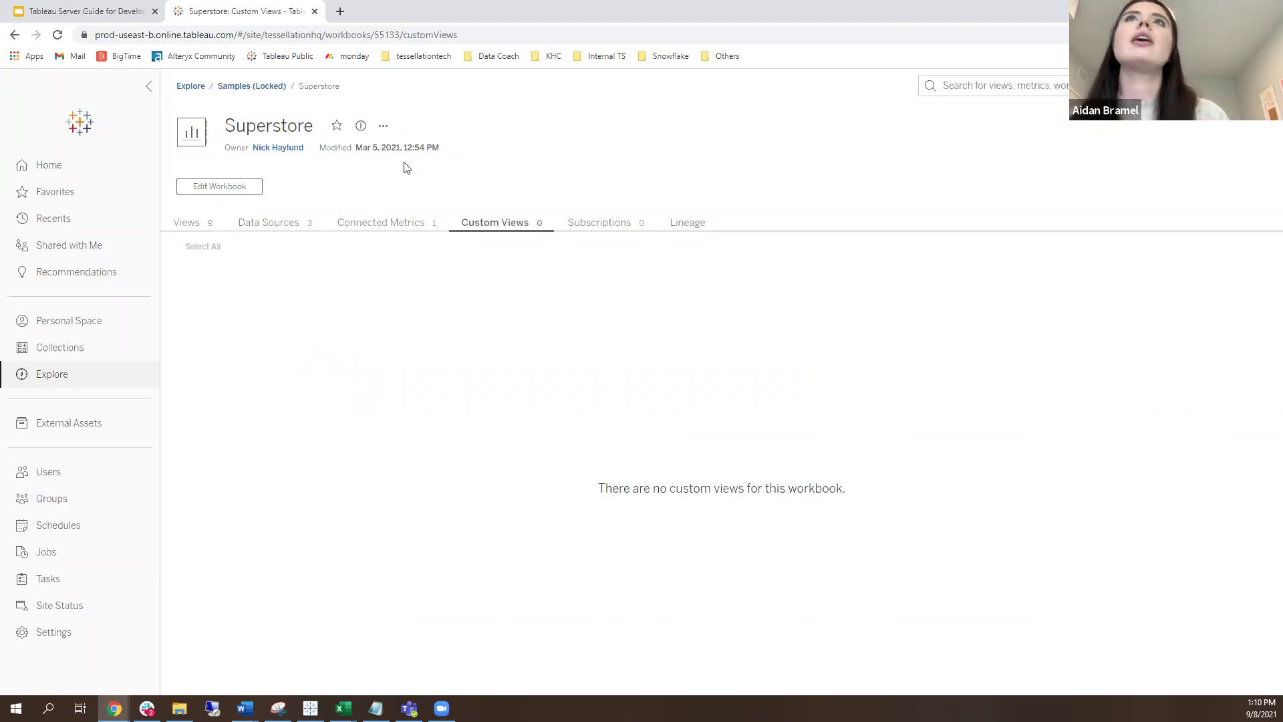
left_click(384, 127)
left_click(387, 128)
Return to the Samples (Locked) project and search its effective permissions for a user by first name
left_click(273, 87)
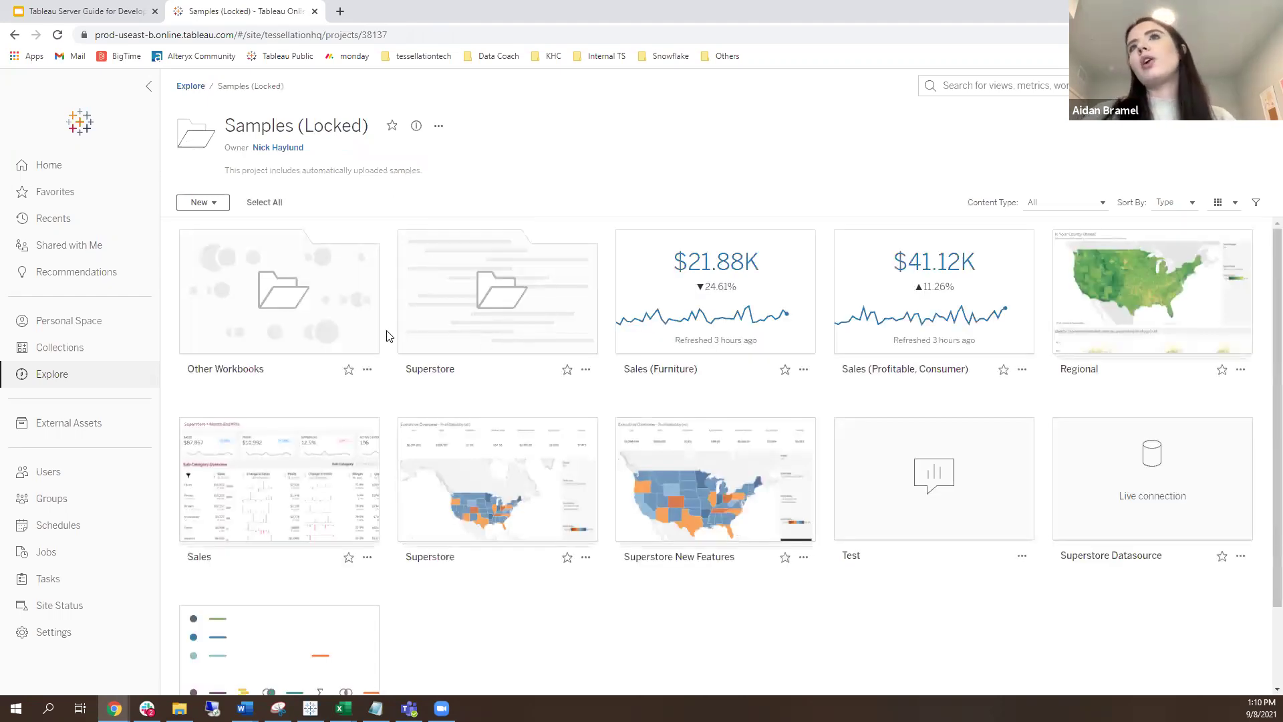
left_click(468, 378)
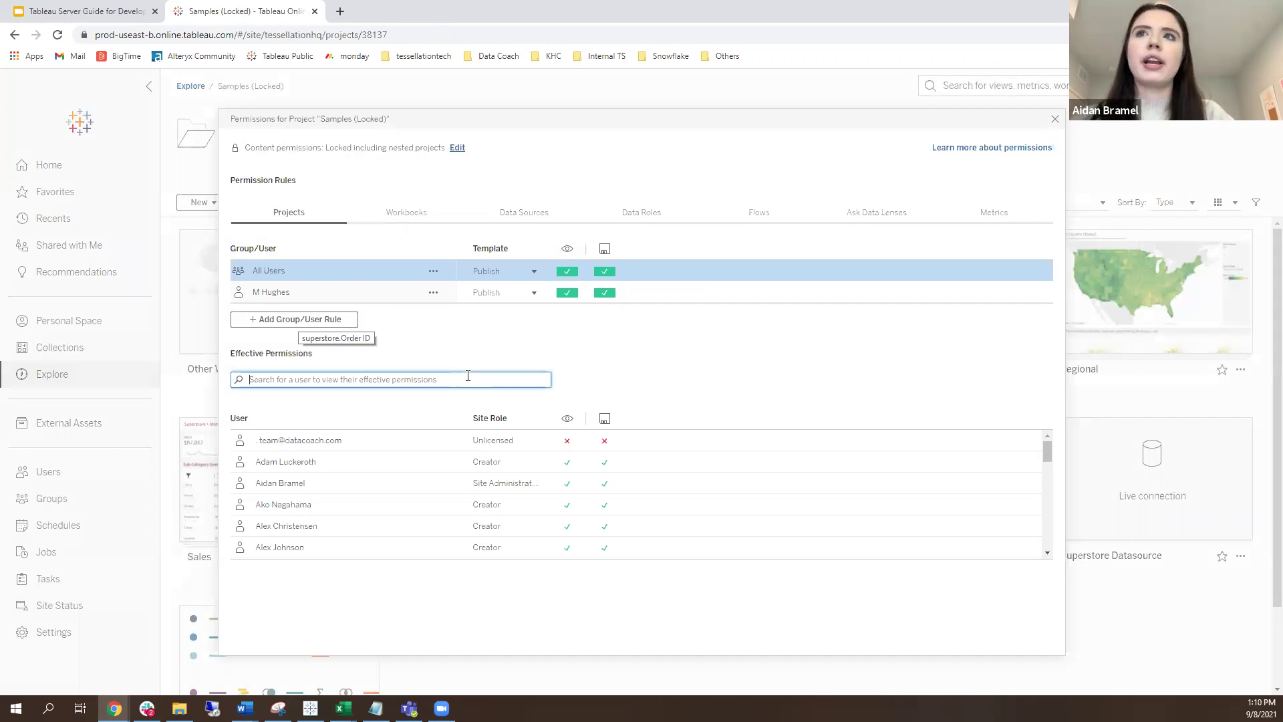
type("adam")
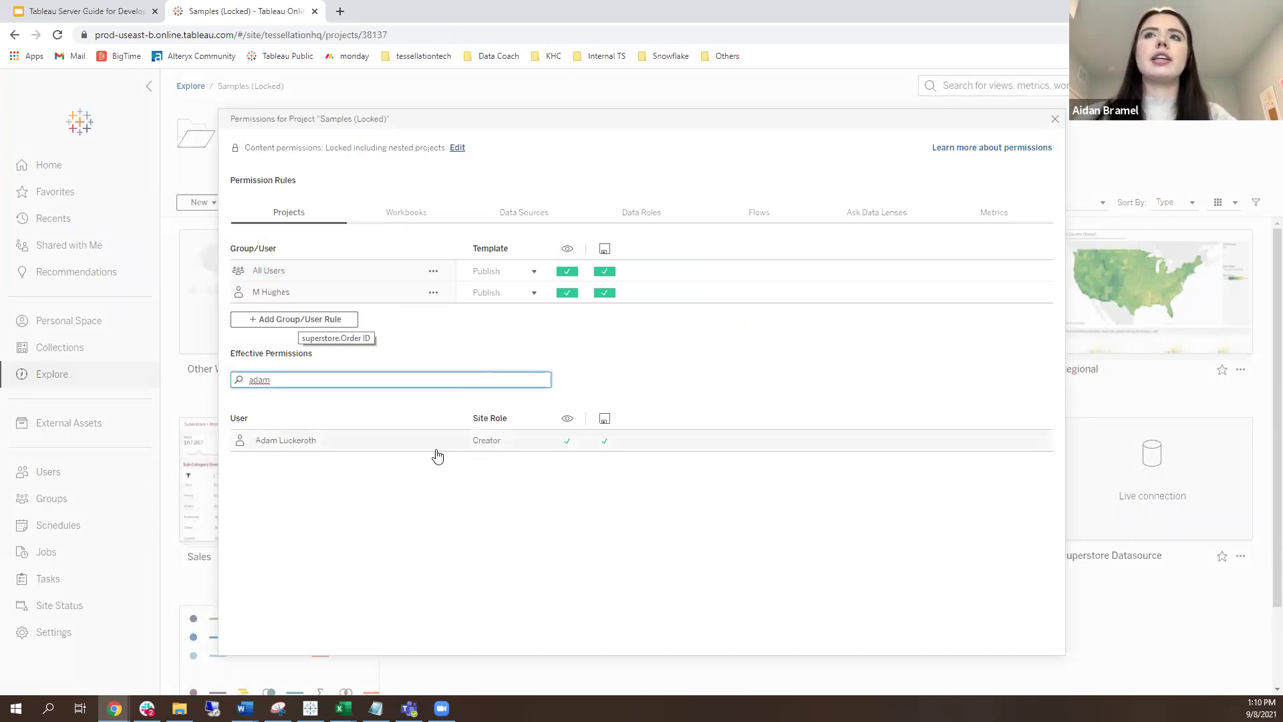
Start a new group/user rule in the Samples (Locked) project permissions and search the candidates for "data"
left_click(299, 319)
type("data")
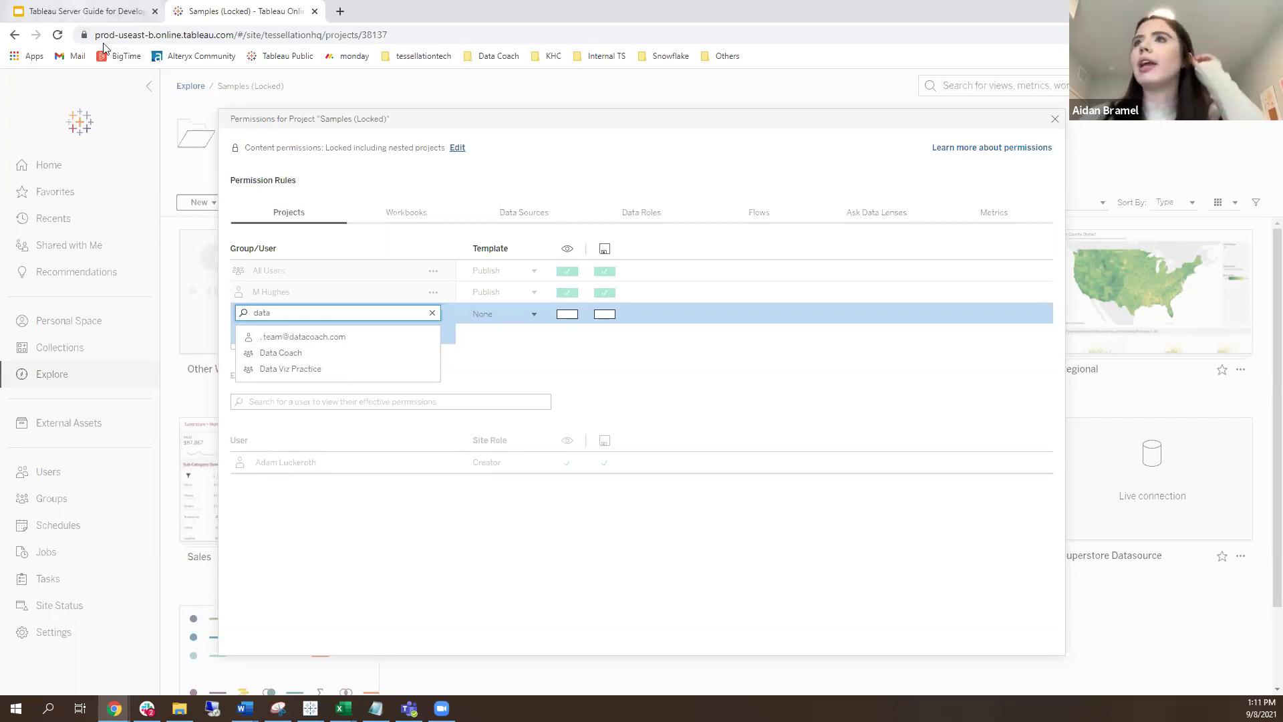
Switch to the Tableau Server Guide for Developers deck in Google Slides and present it full screen from the Quick Tableau Server Overview slide
key("ctrl+shift+Tab")
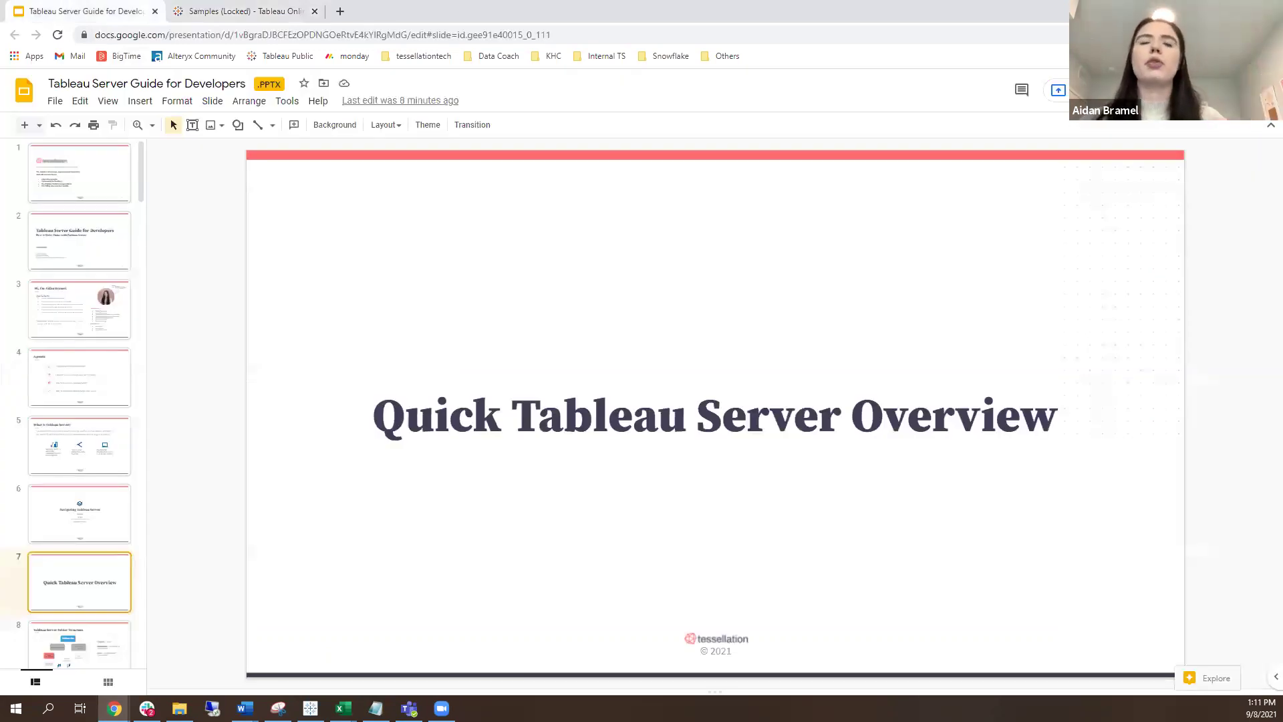
key("ctrl+F5")
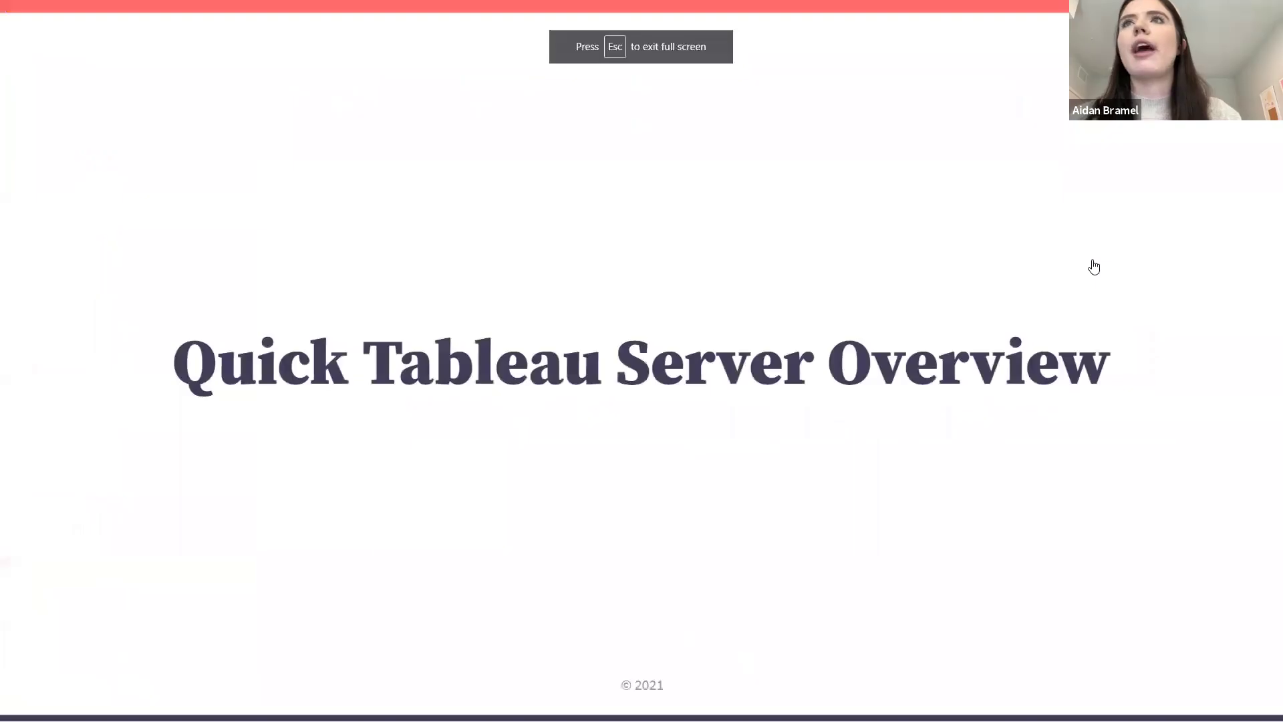
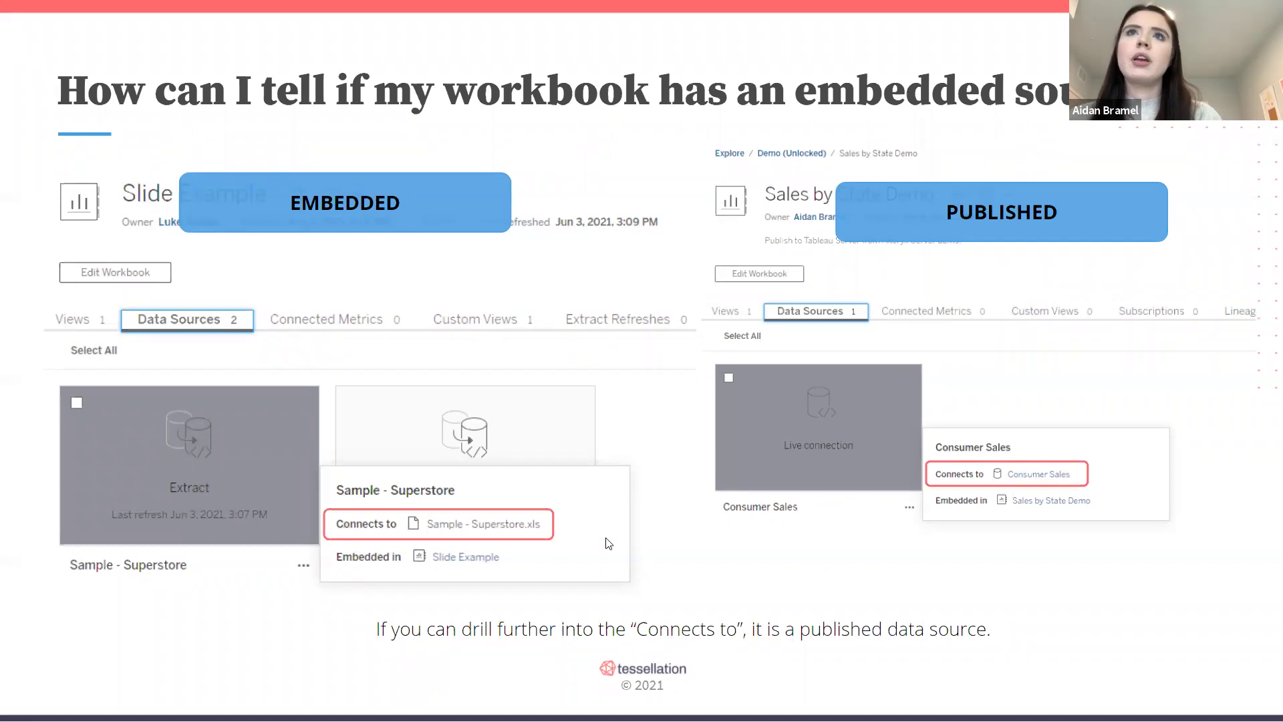
key("Right")
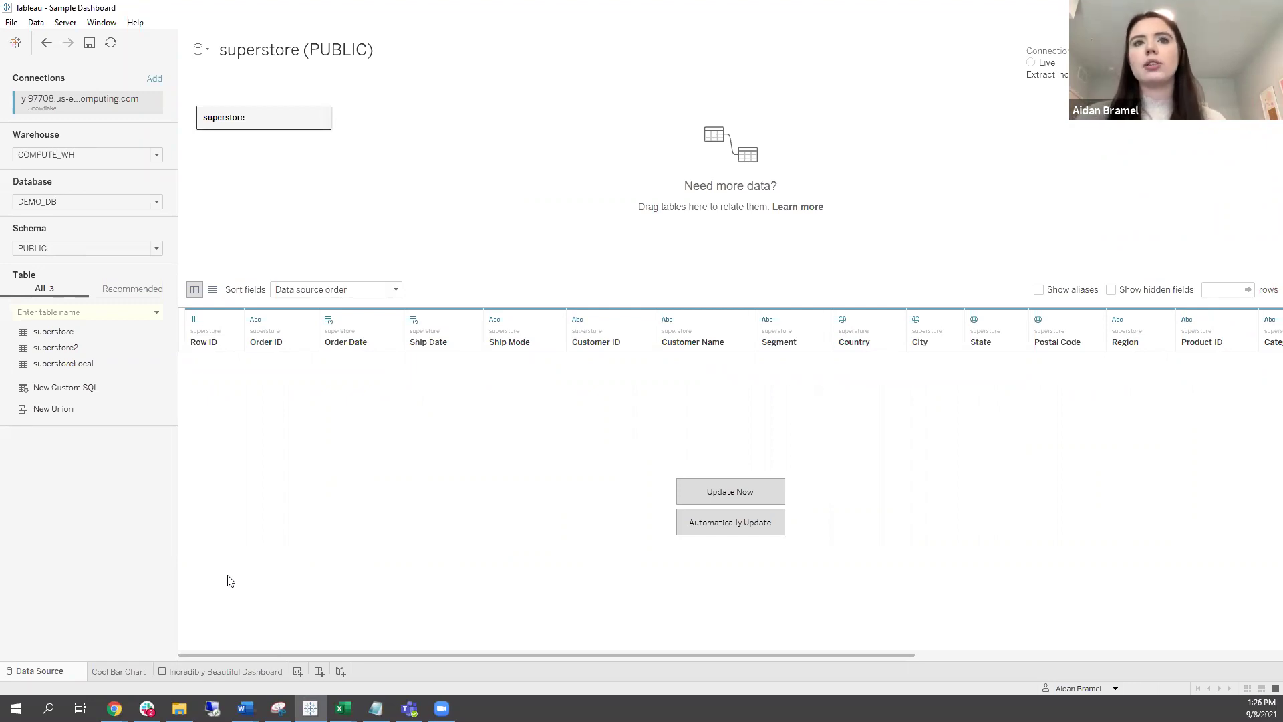
In Tableau Desktop, view the Incredibly Beautiful Dashboard, and check the authentication options of the data source's Snowflake connection without changing them
left_click(205, 670)
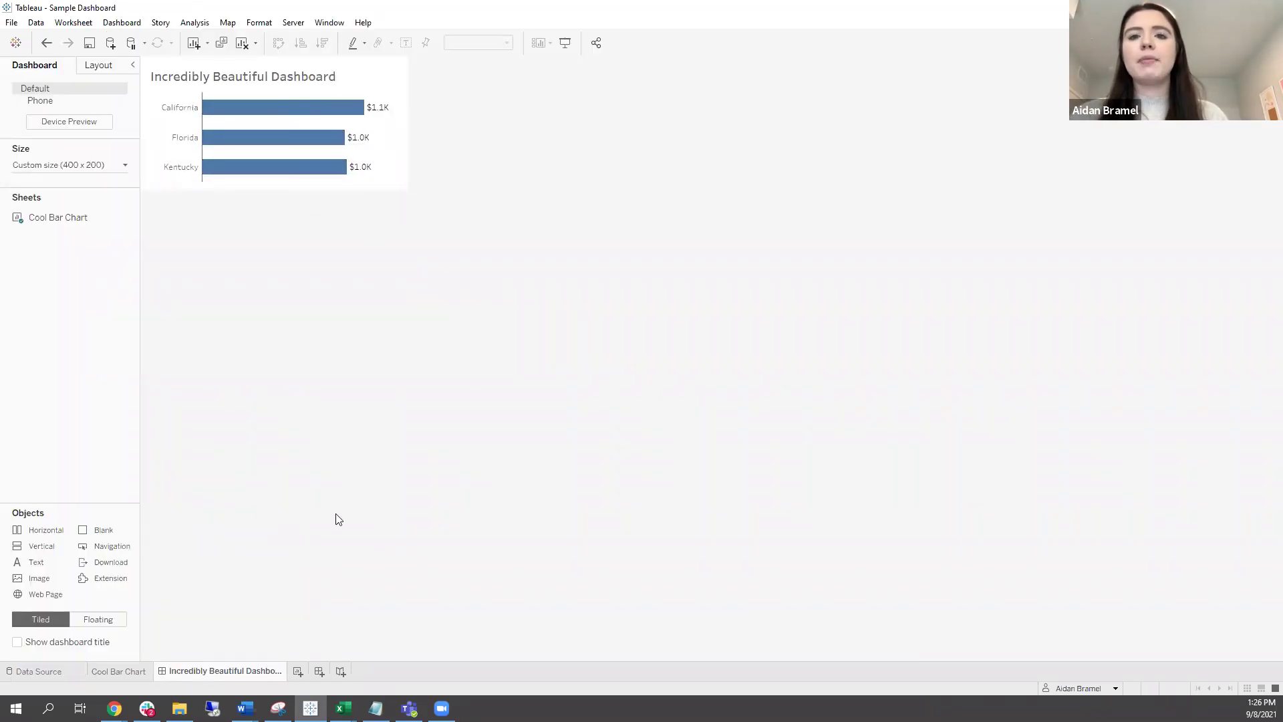
left_click(48, 670)
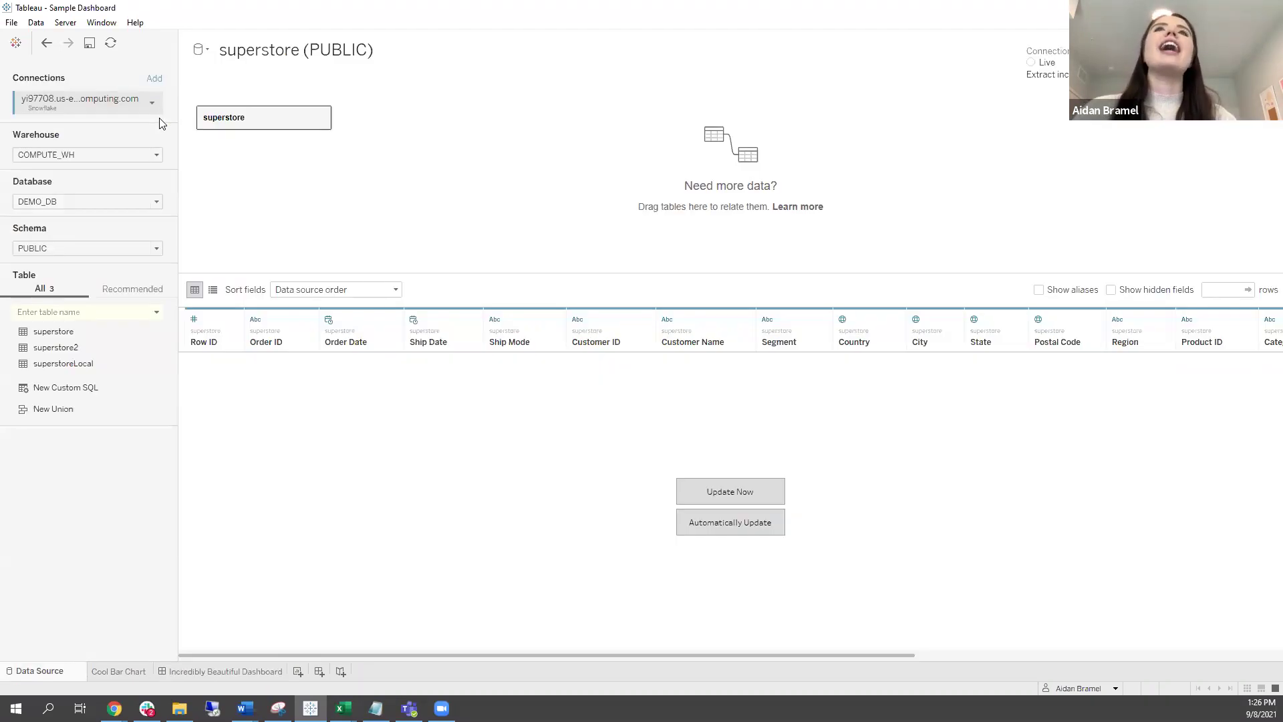
right_click(159, 118)
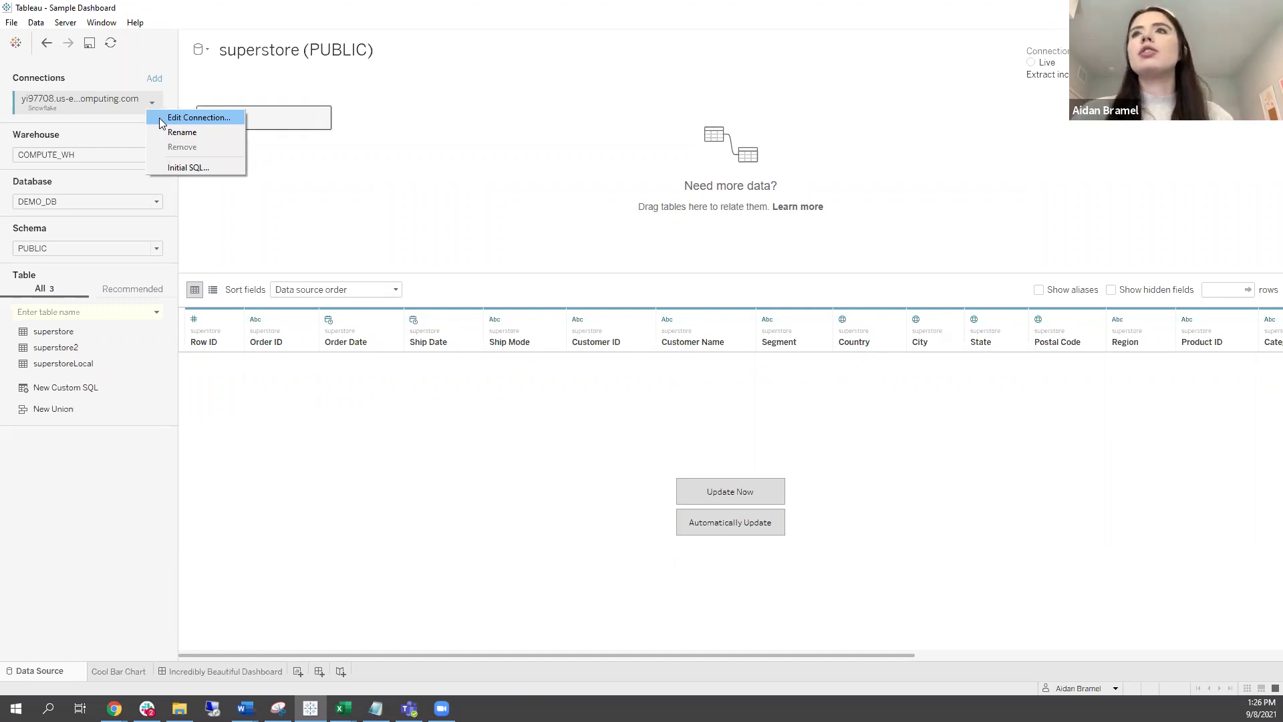
left_click(161, 124)
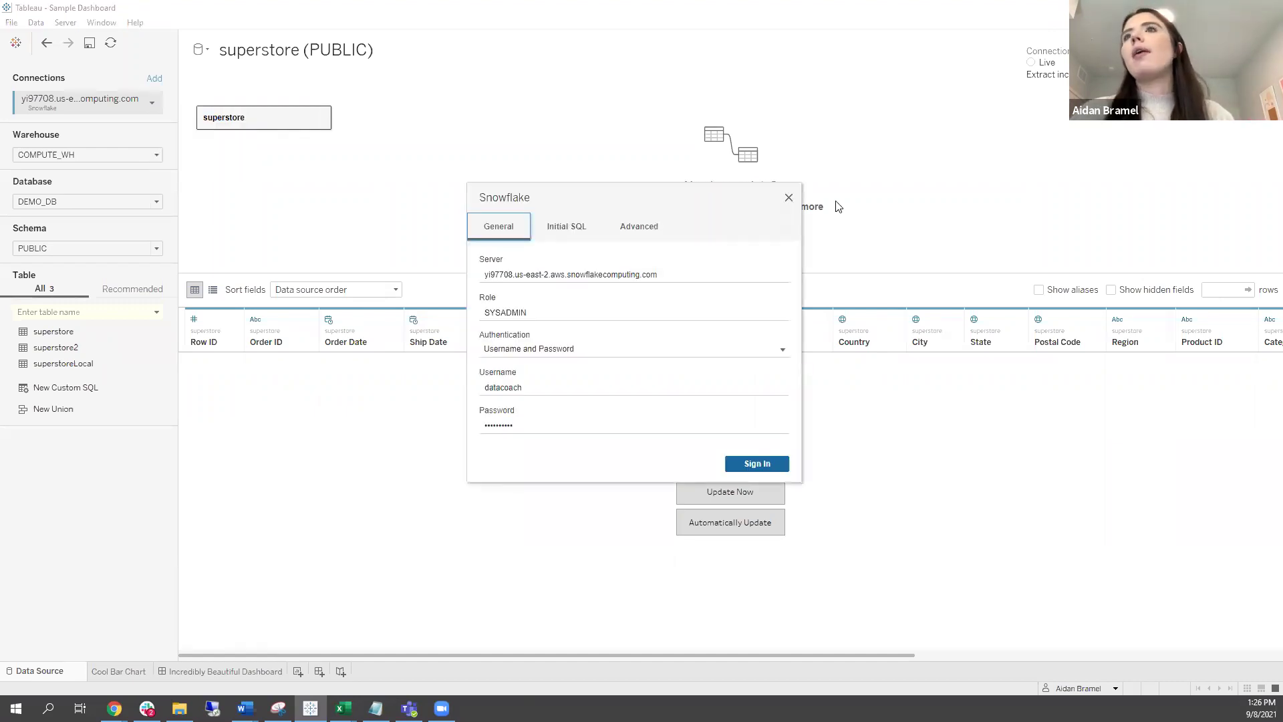
left_click(783, 350)
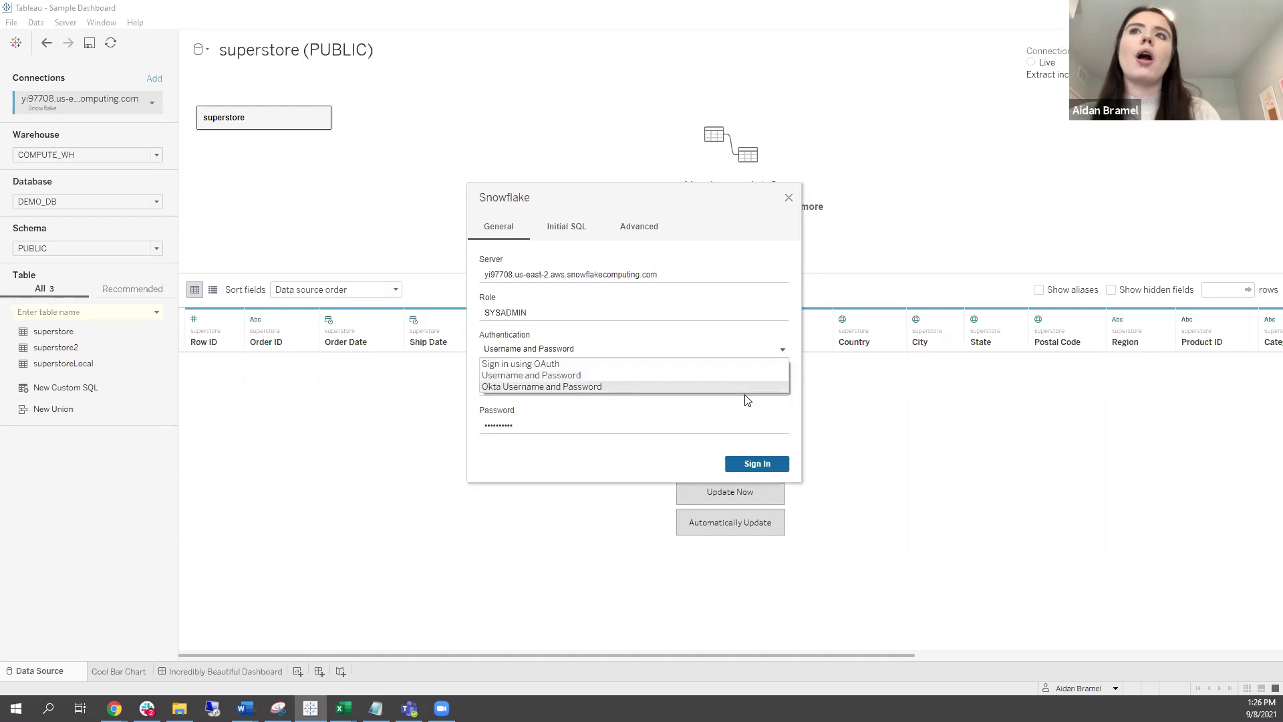
left_click(739, 348)
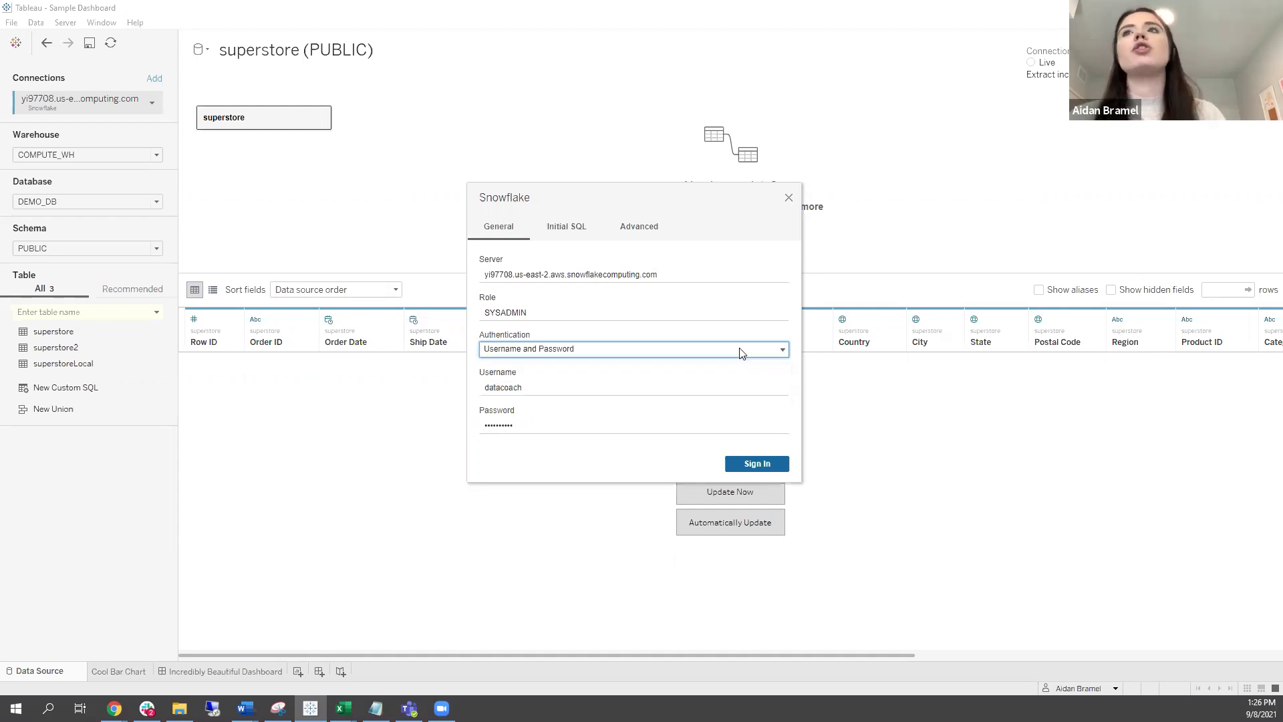
left_click(788, 197)
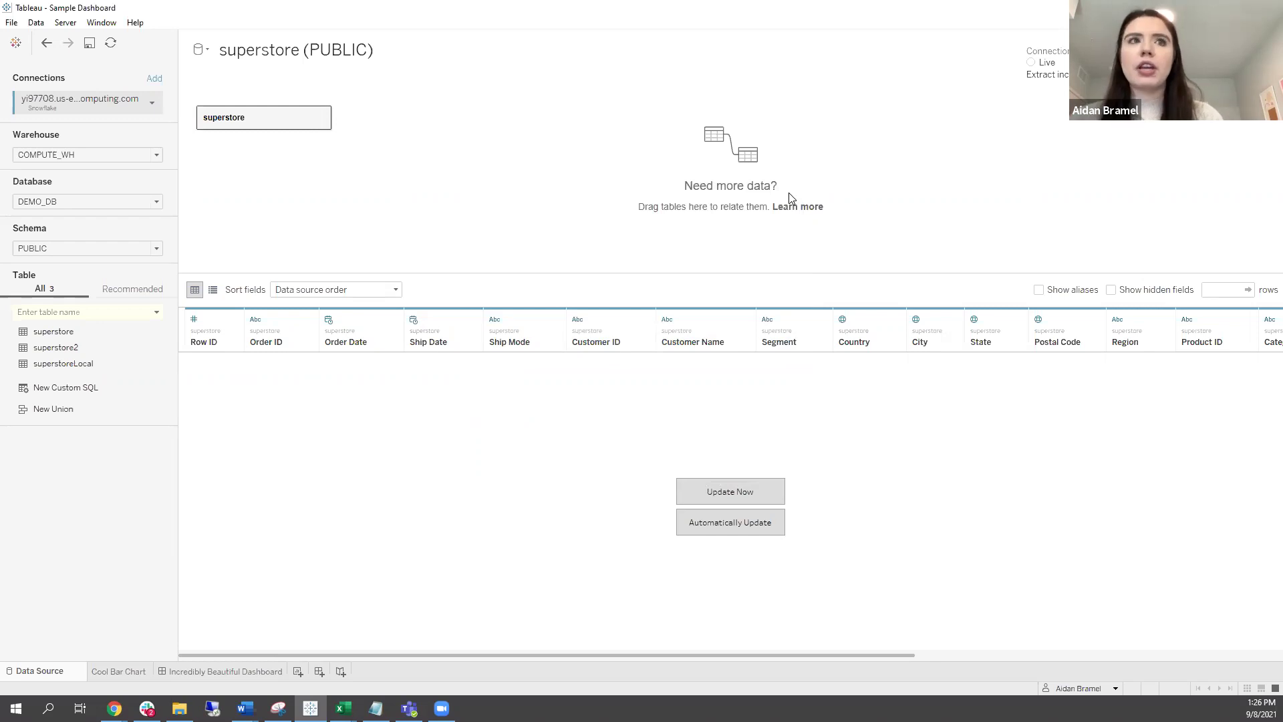
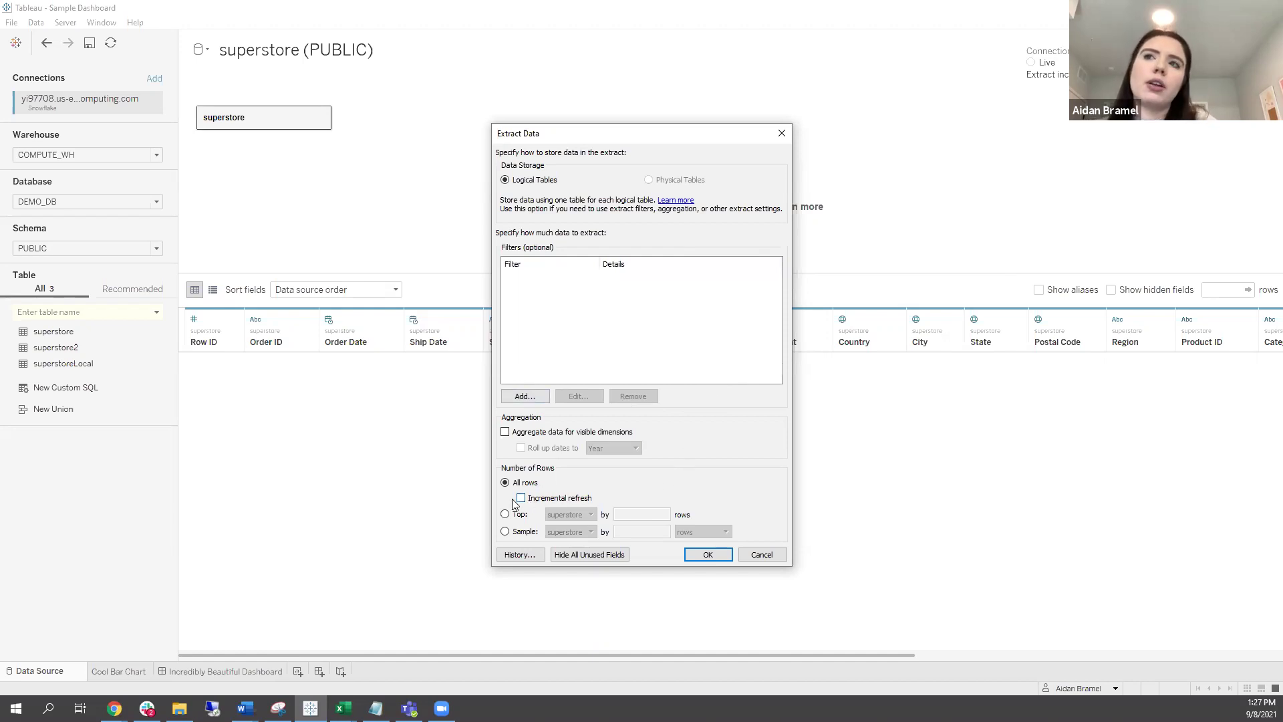
Try an incremental refresh of the superstore table in the extract settings, identifying new rows by Order Date
left_click_drag(624, 129, 619, 126)
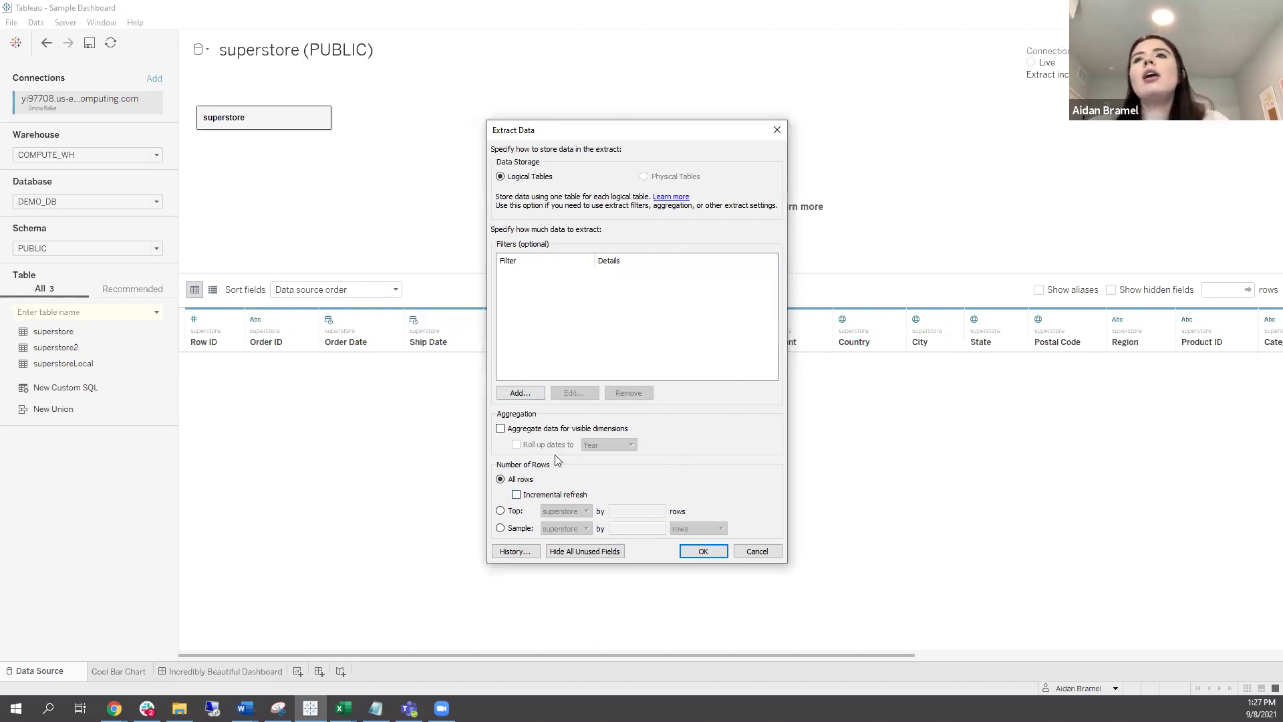
left_click(505, 488)
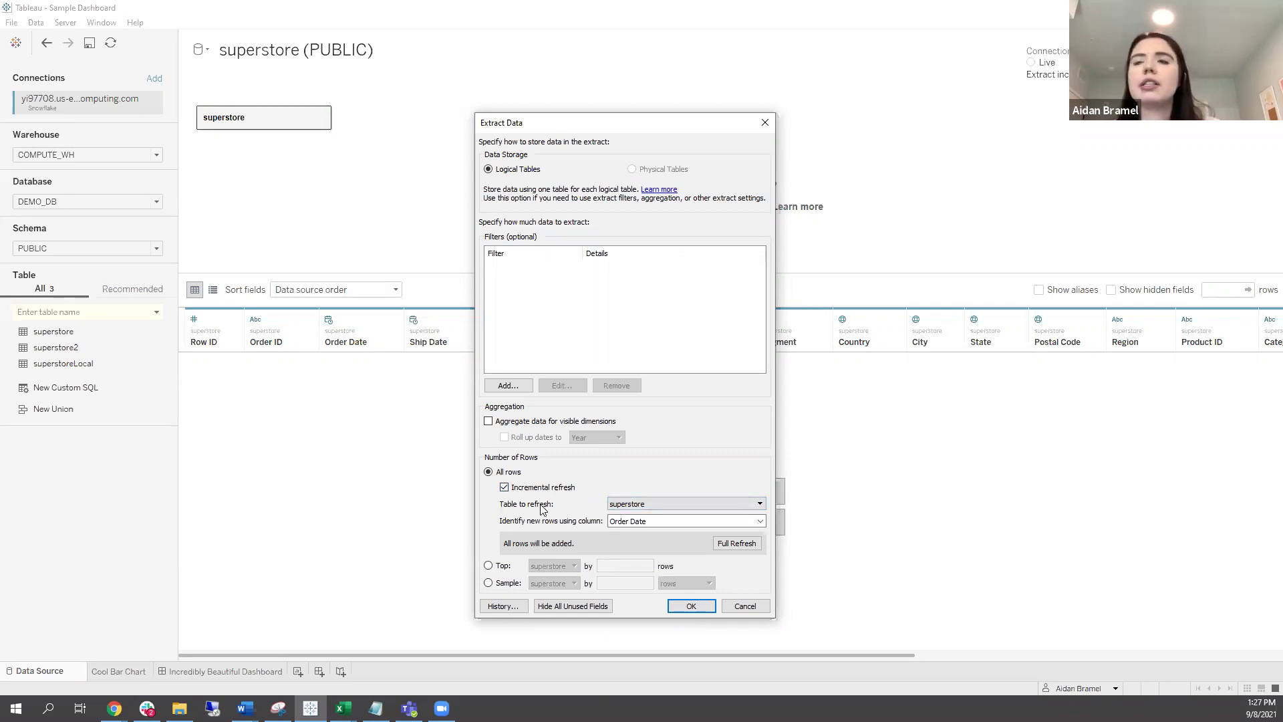
left_click(633, 522)
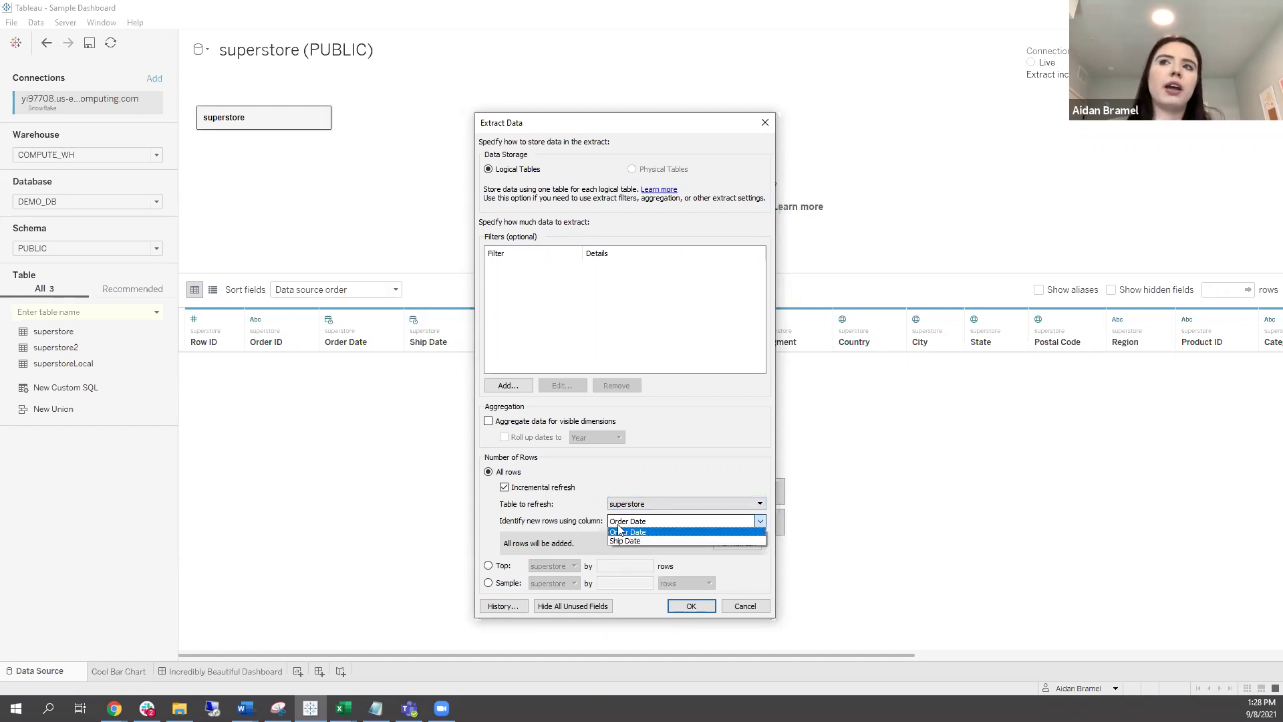
left_click(619, 531)
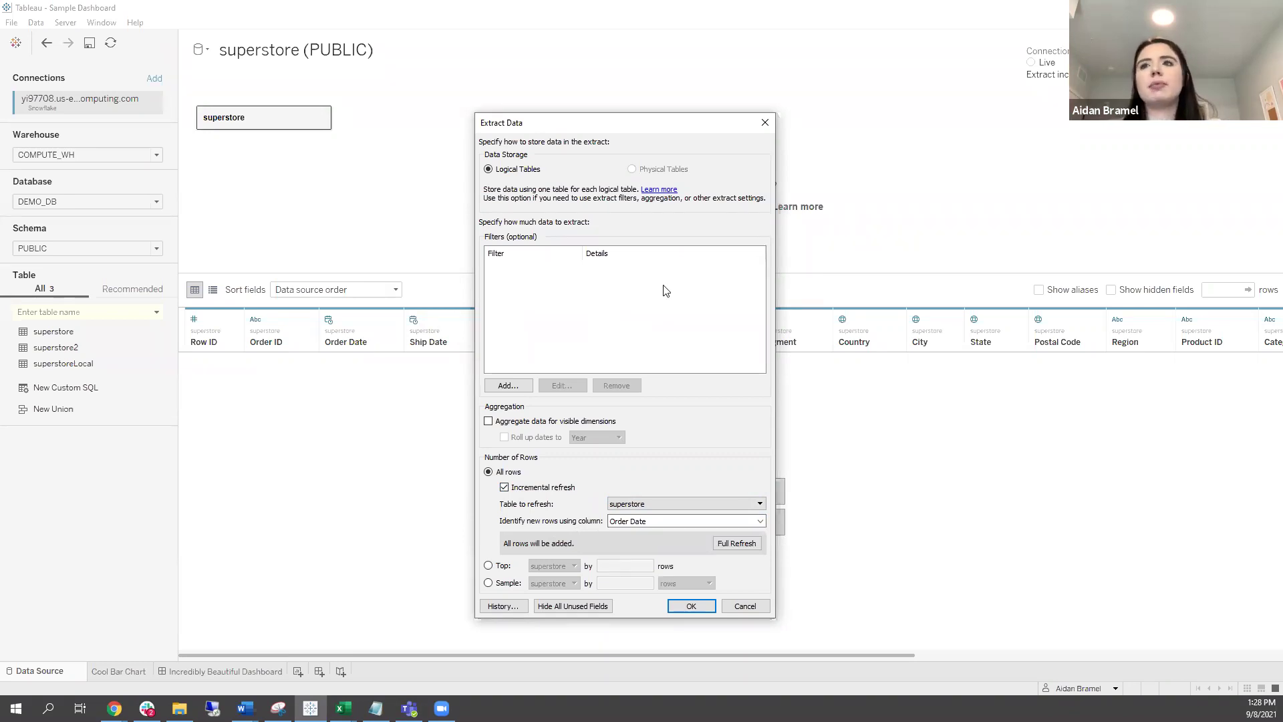
left_click(765, 124)
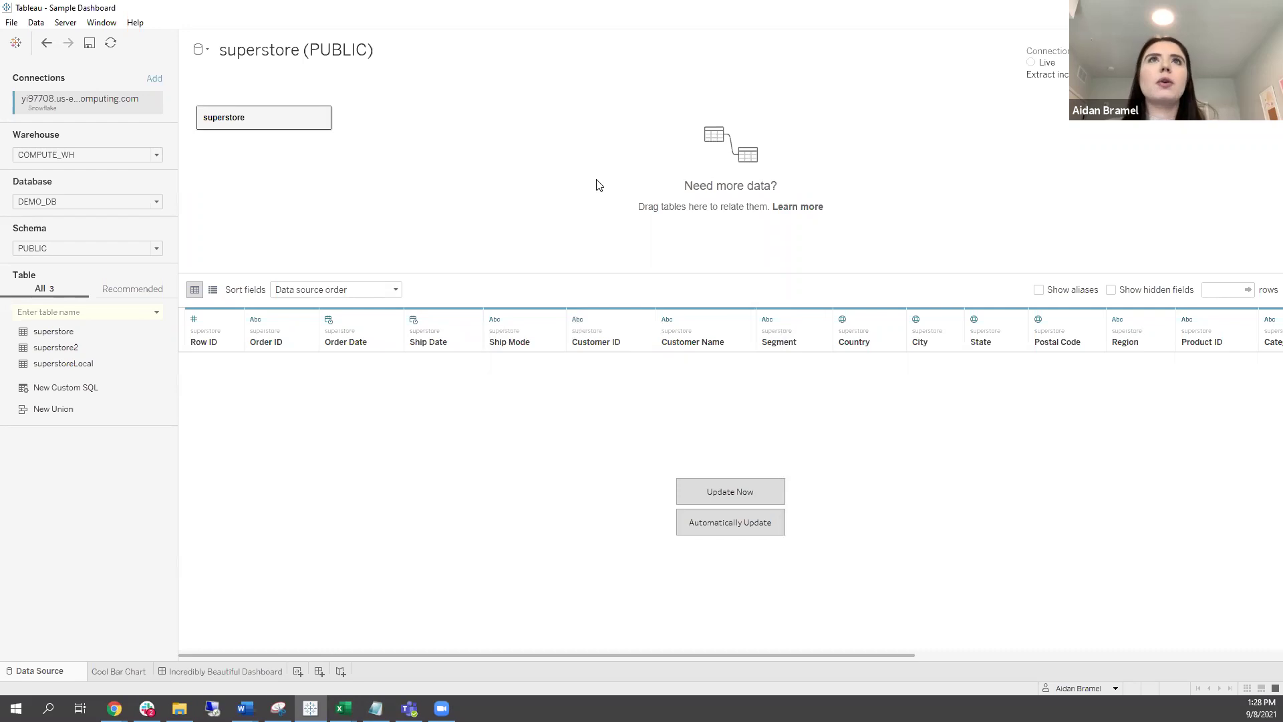
Check how to sign in to another Tableau server, keeping the current sign-in
left_click(65, 22)
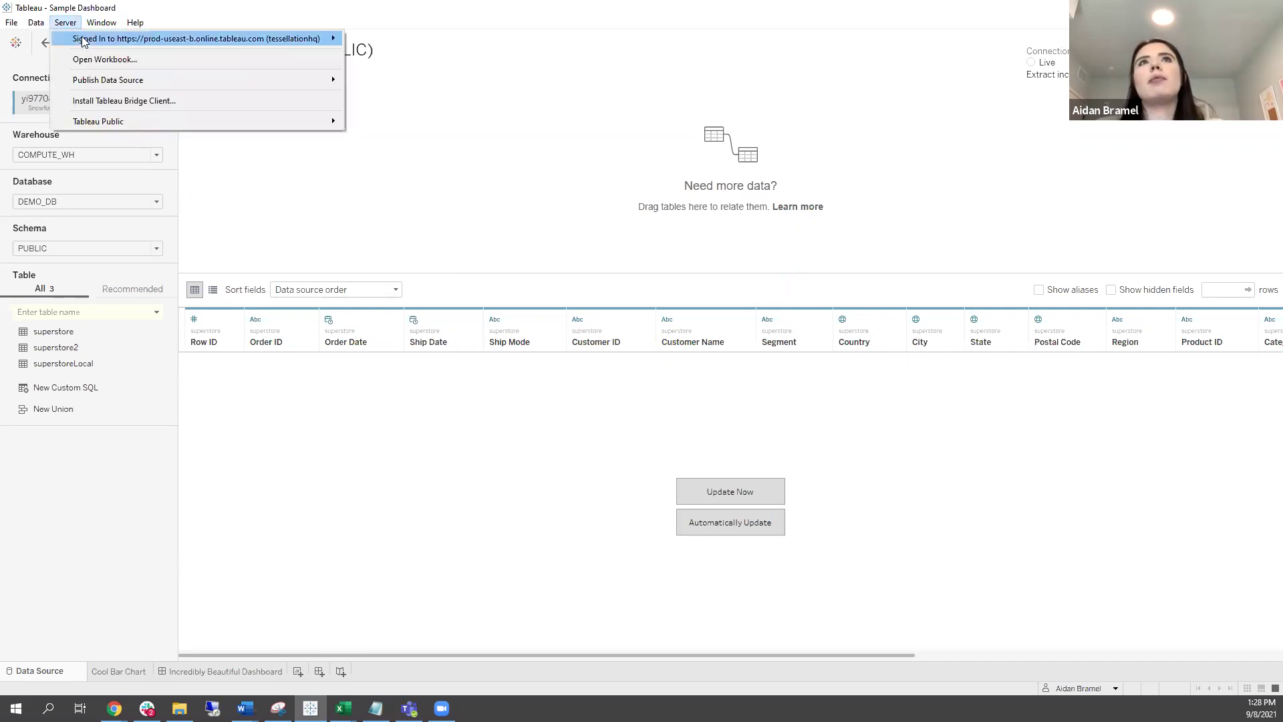
mouse_move(85, 41)
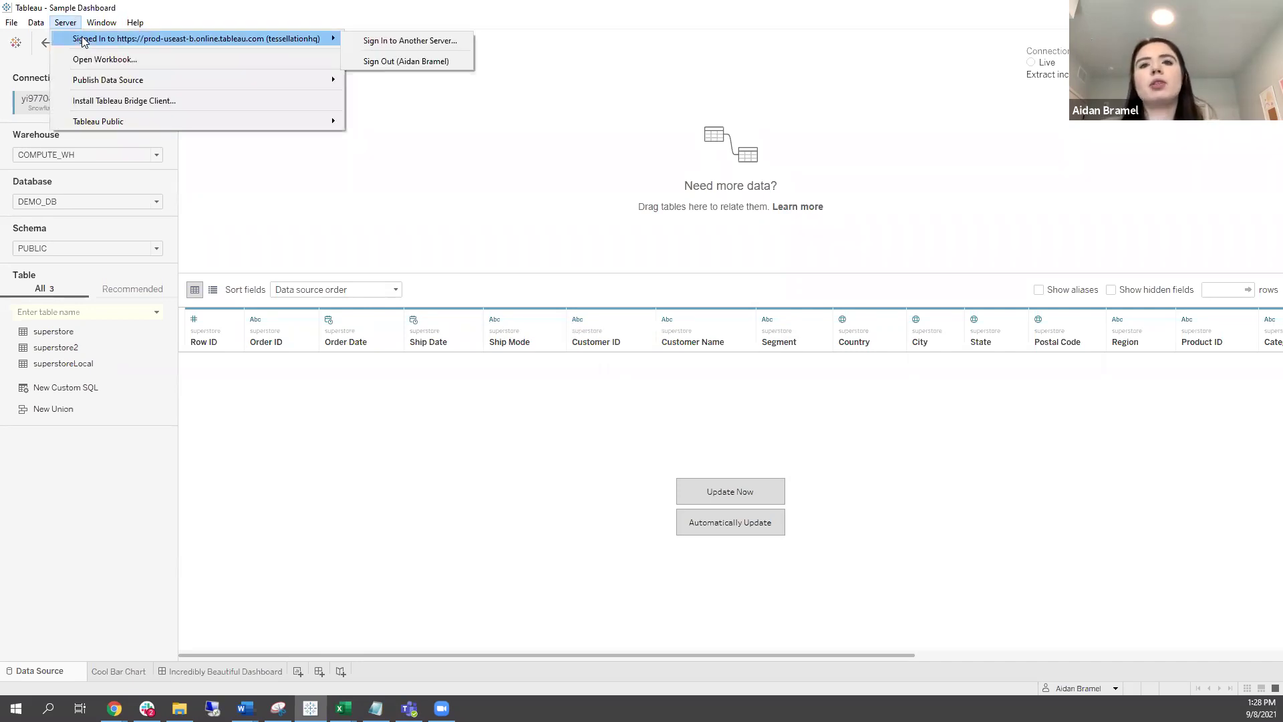
left_click(370, 40)
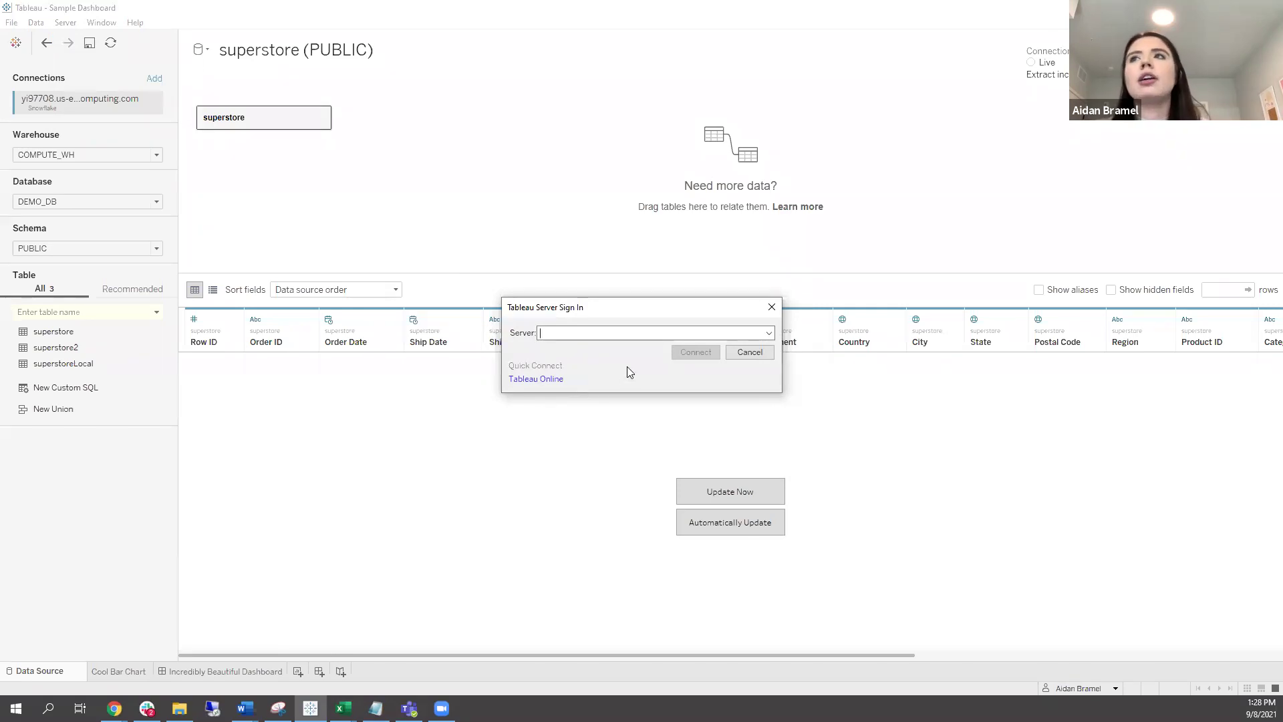
left_click(771, 308)
Browse the workbooks available to open from Tableau Server and check the find options, without opening any workbook
left_click(109, 25)
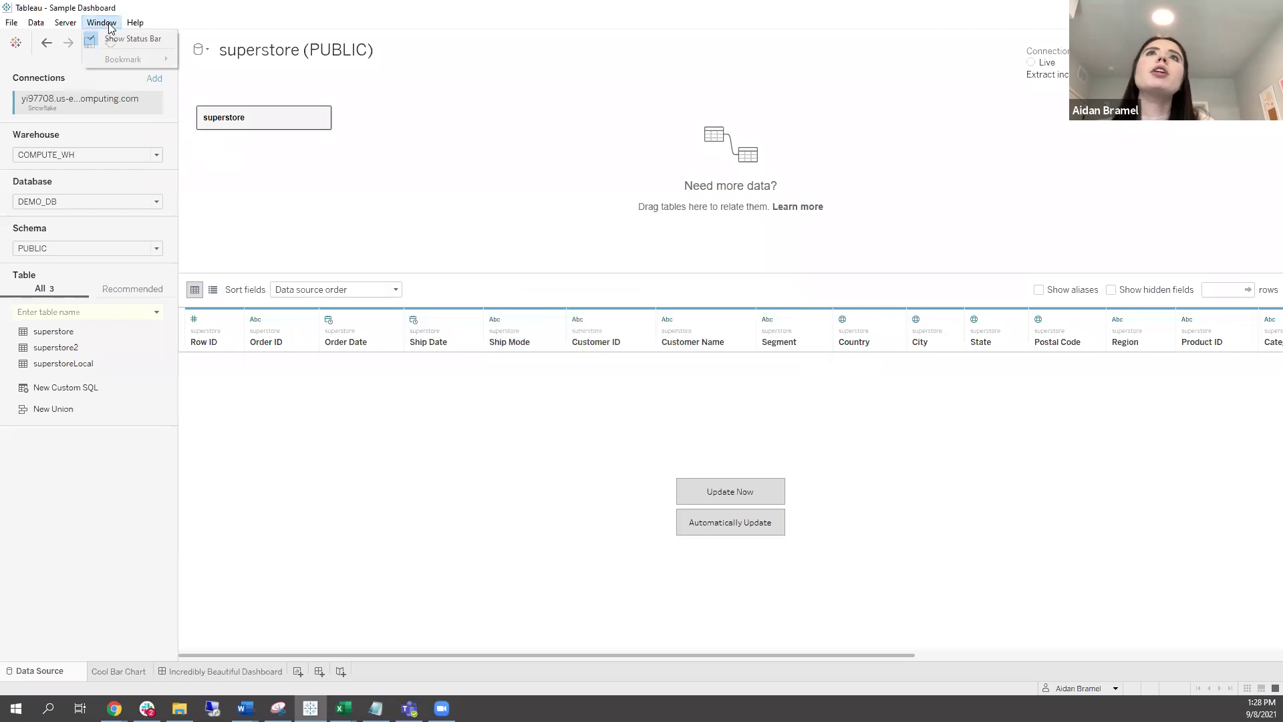
left_click(66, 22)
mouse_move(74, 40)
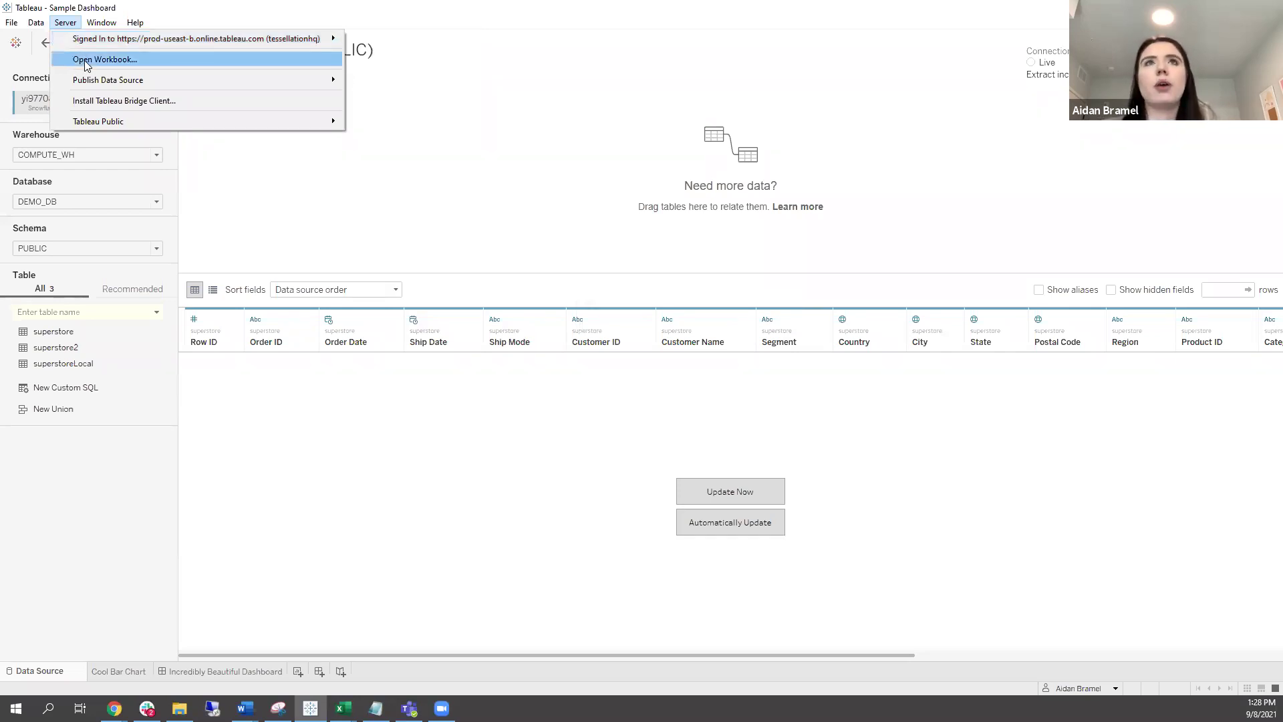
left_click(90, 63)
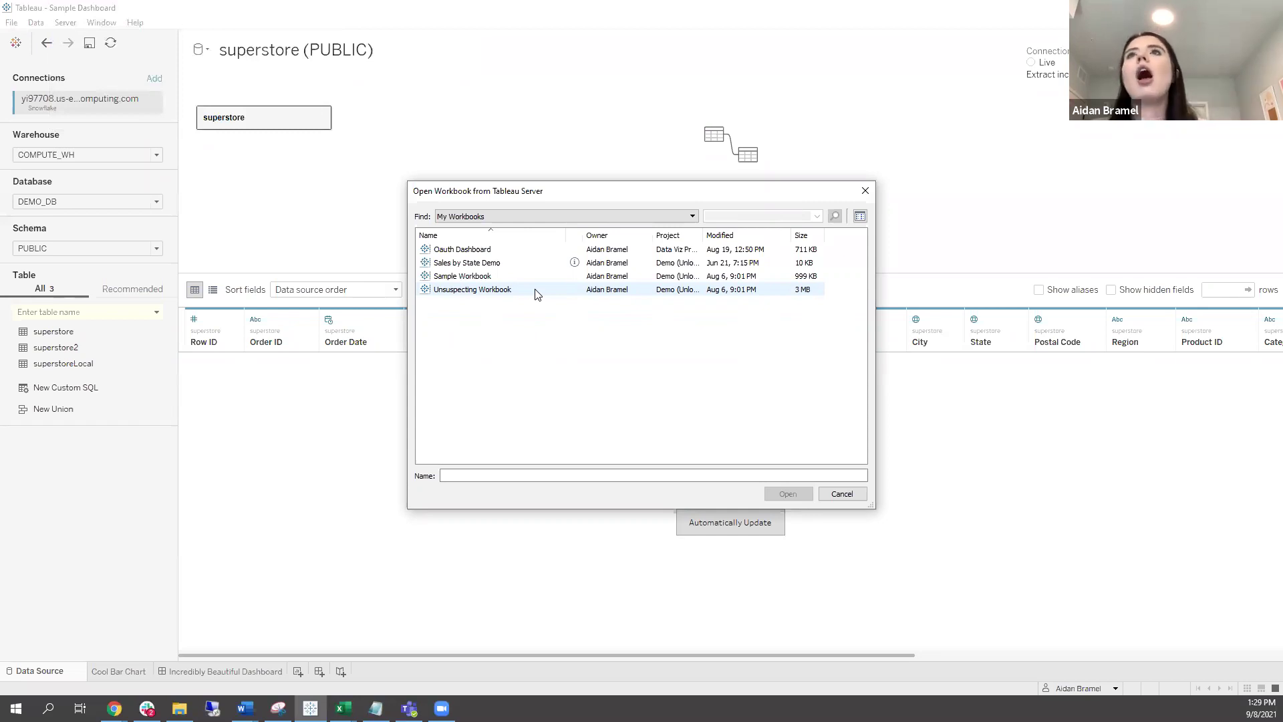
left_click(588, 216)
left_click(519, 203)
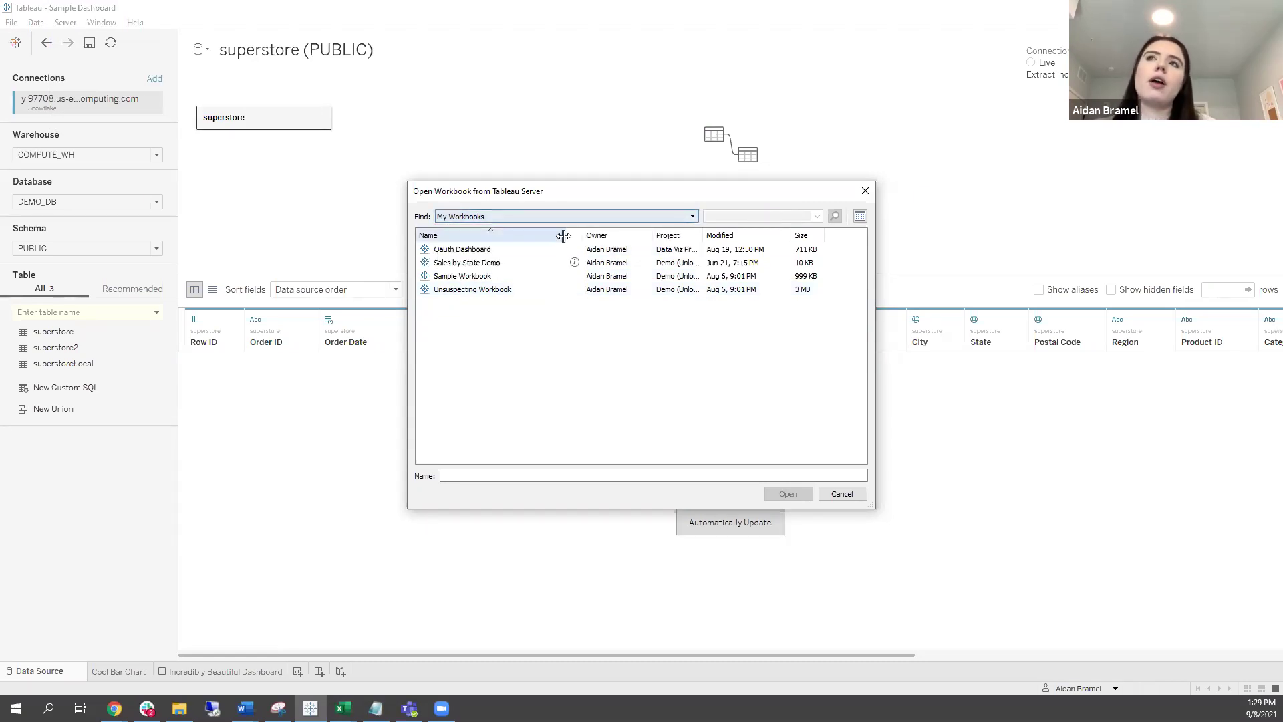
left_click(610, 216)
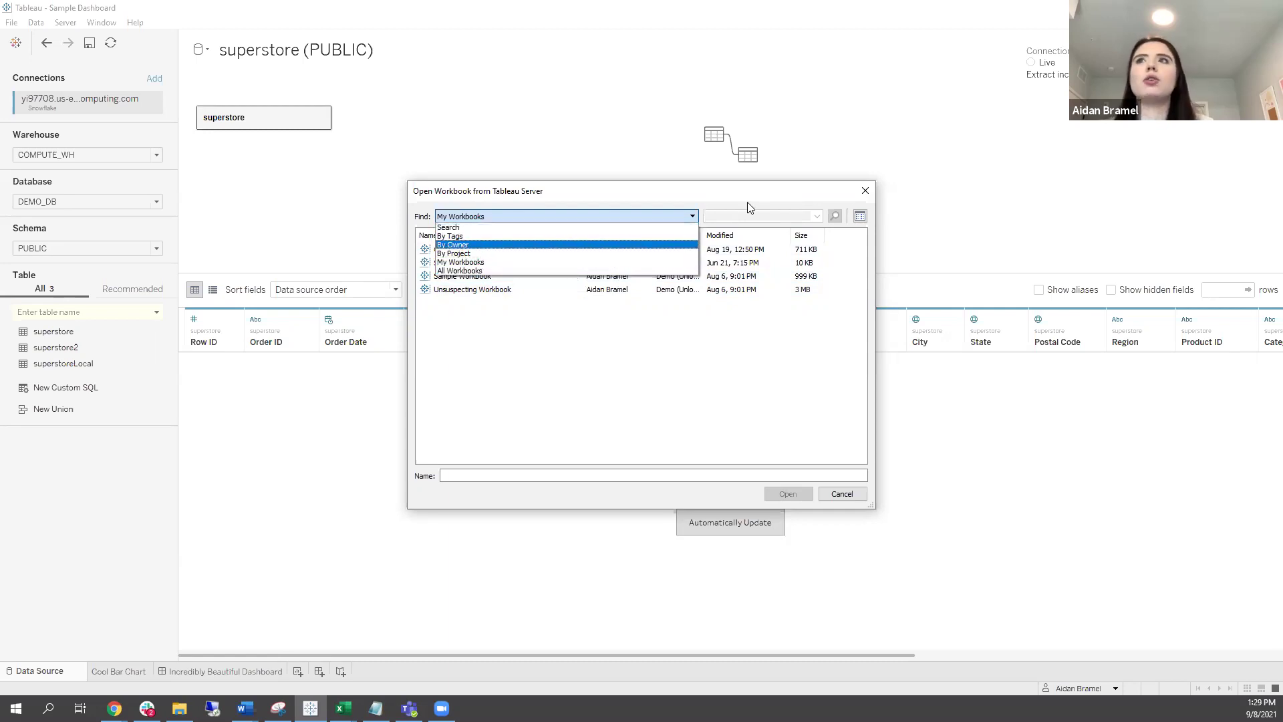
left_click(865, 191)
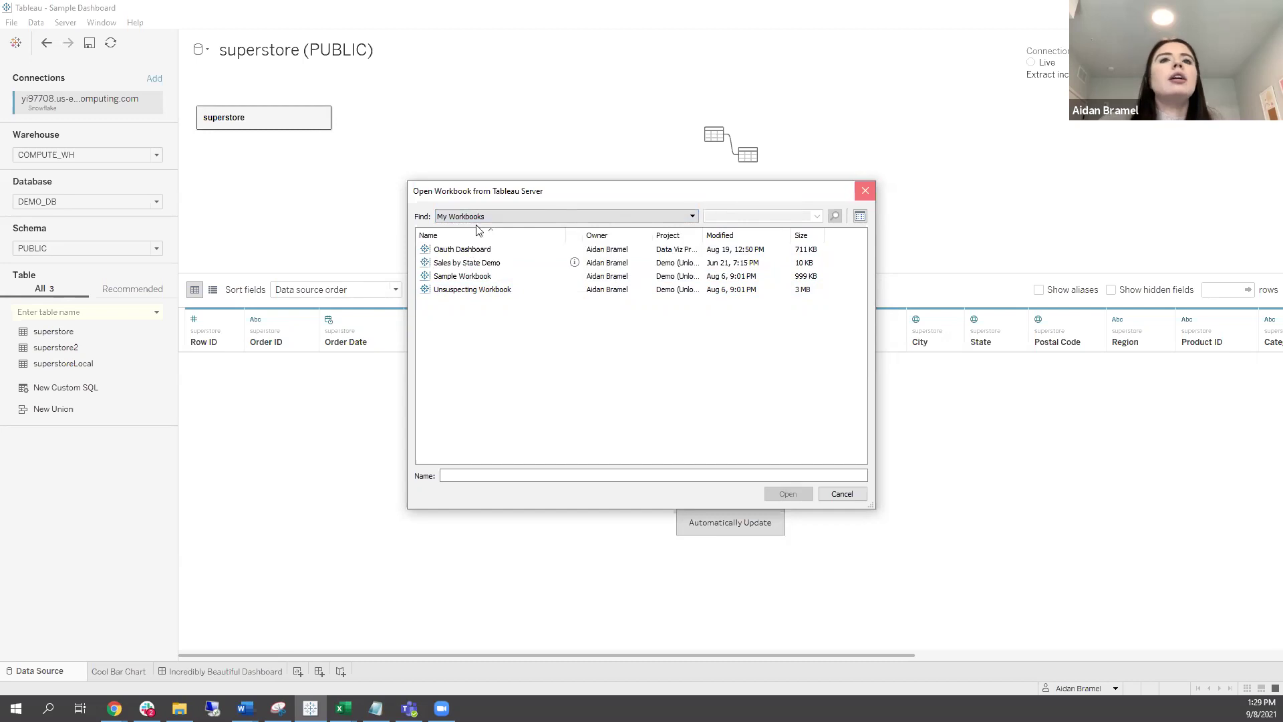
left_click(865, 191)
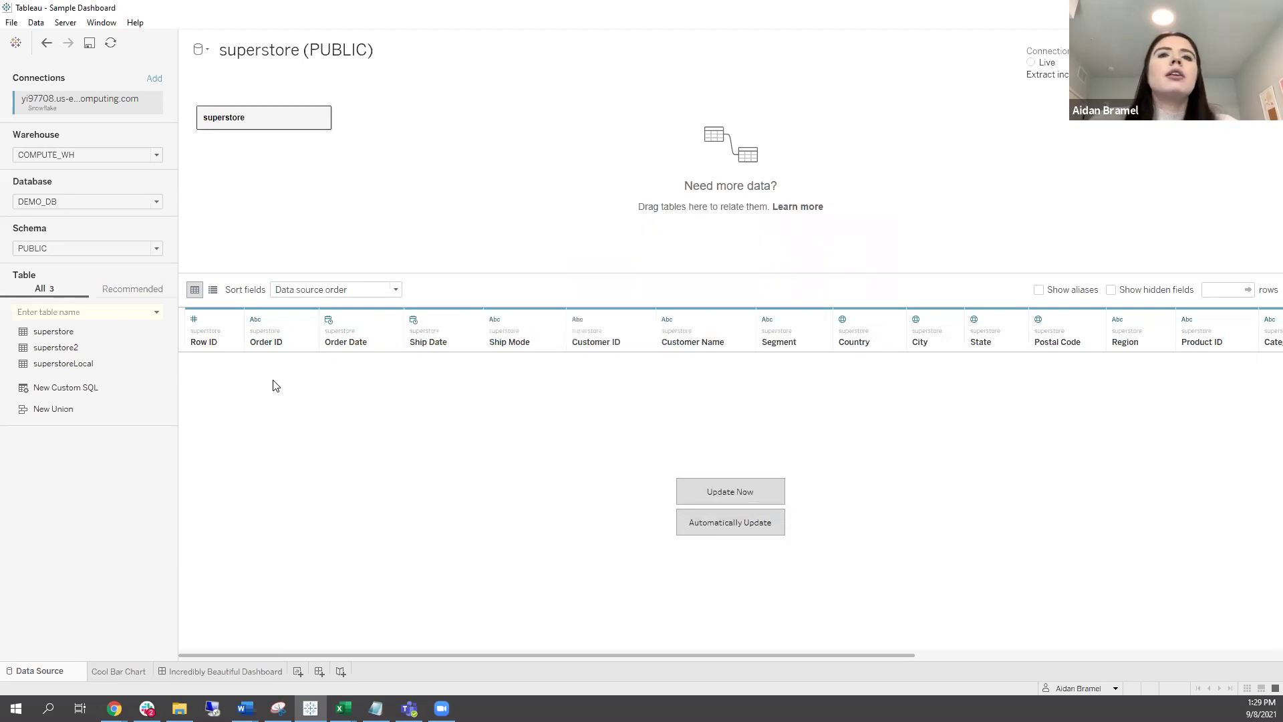
Show the Incredibly Beautiful Dashboard and start publishing its workbook to Tableau Online
left_click(165, 668)
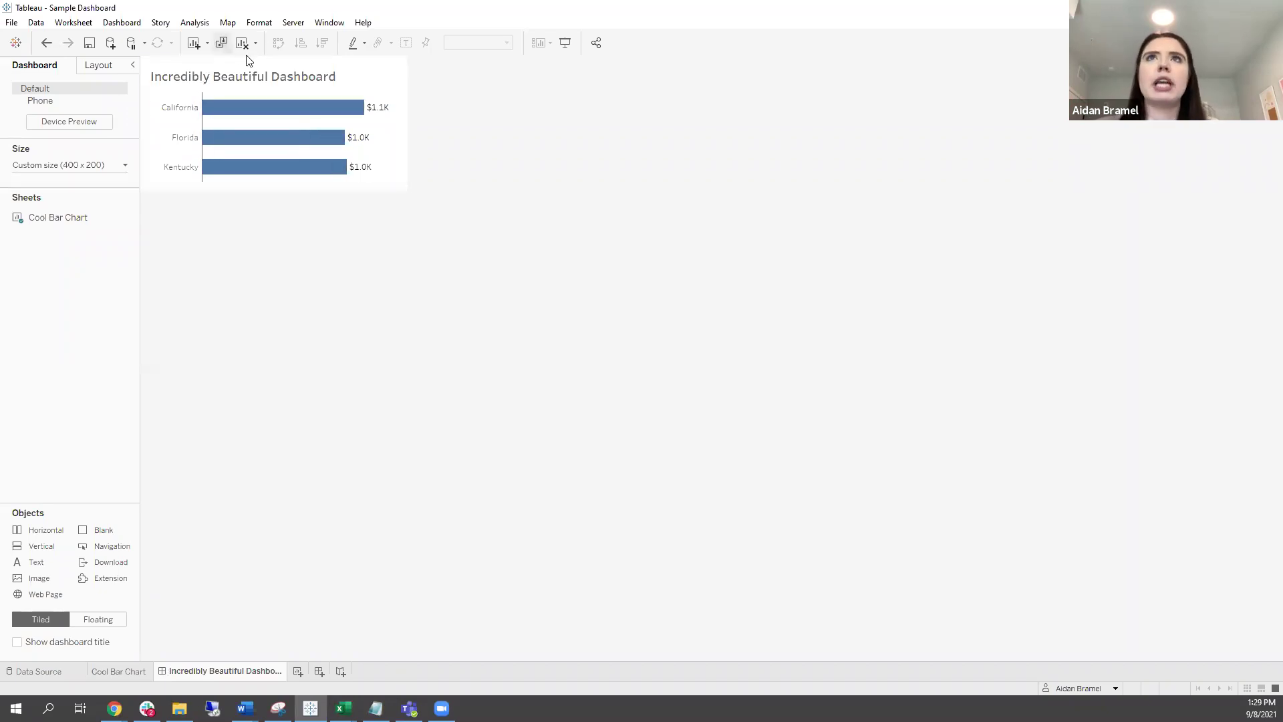
left_click(296, 24)
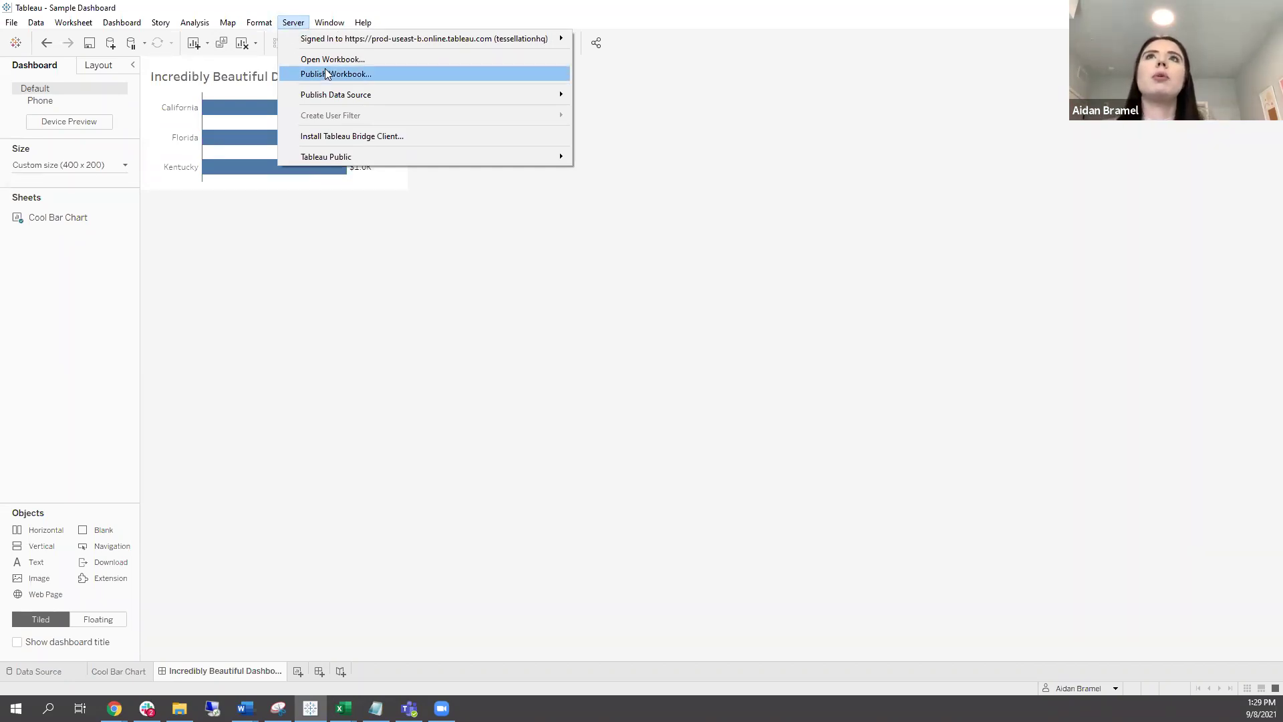
left_click(481, 364)
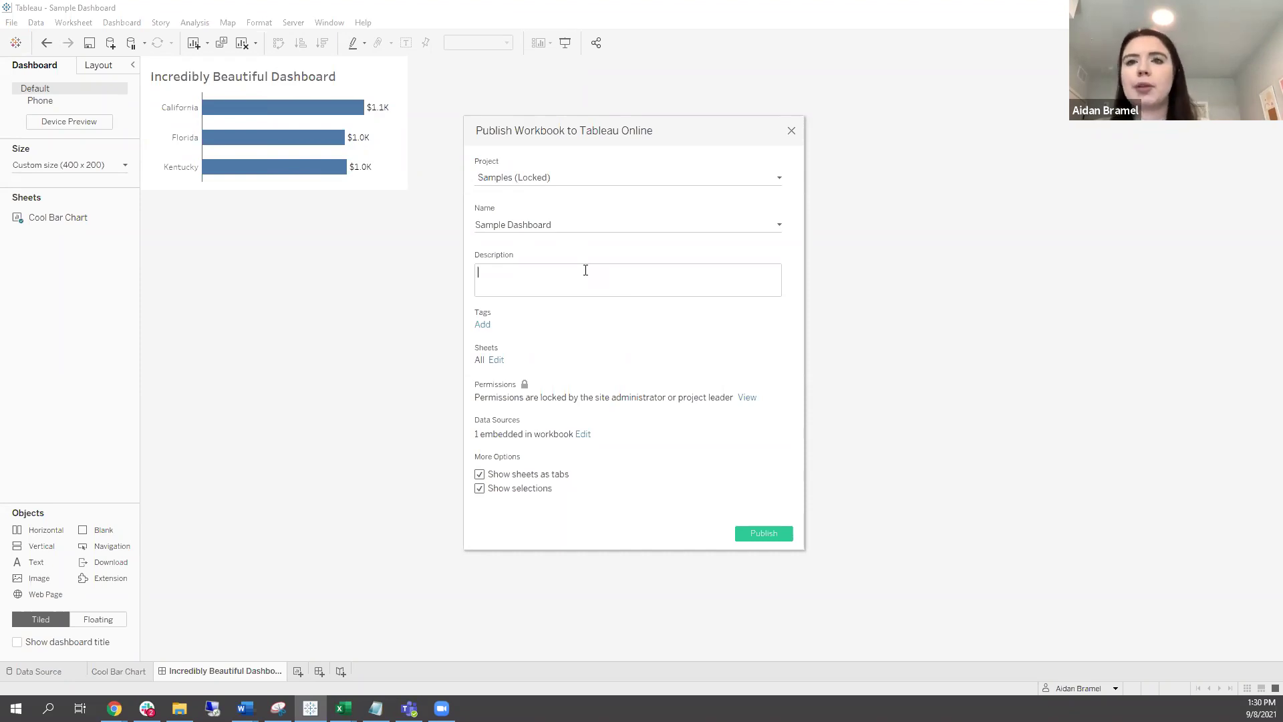
Enter "Demonstration dashboard for webinar." as the description of the workbook being published
type("Demonstration dashboa")
type("rd for wedbinar")
key("BackSpace")
key("BackSpace")
key("BackSpace")
key("BackSpace")
key("BackSpace")
key("BackSpace")
type("b")
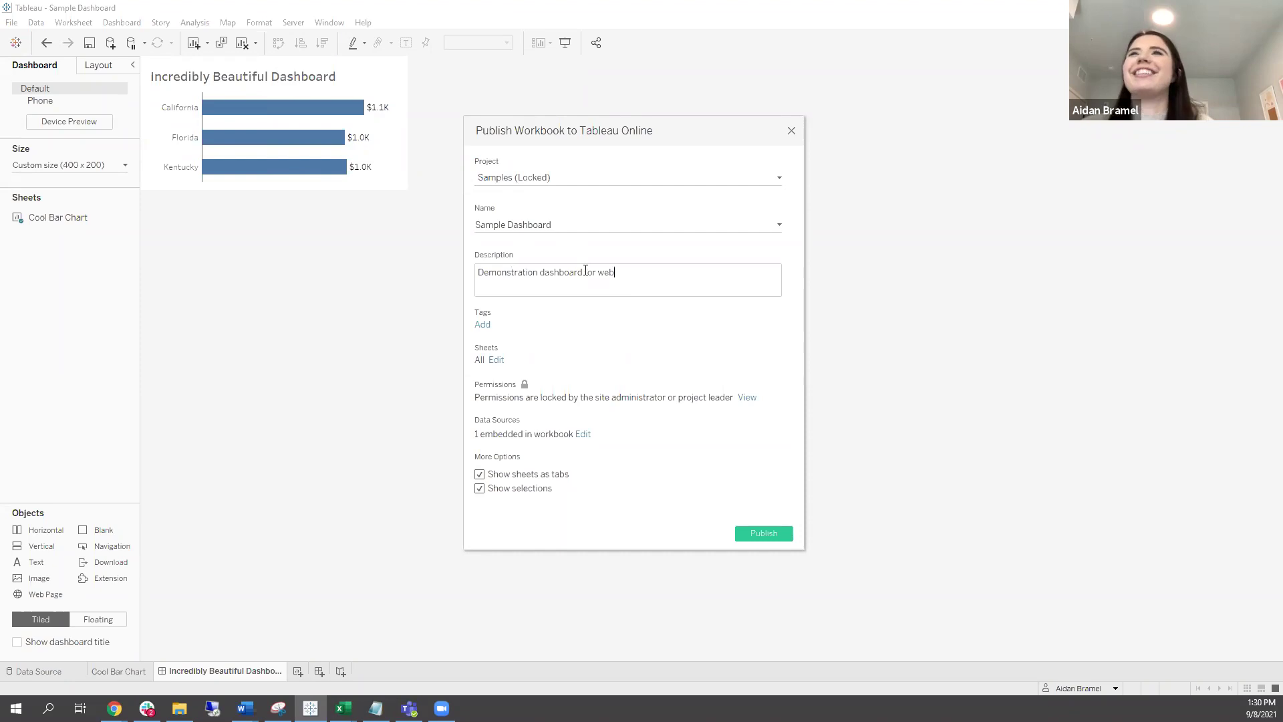
type("inar.")
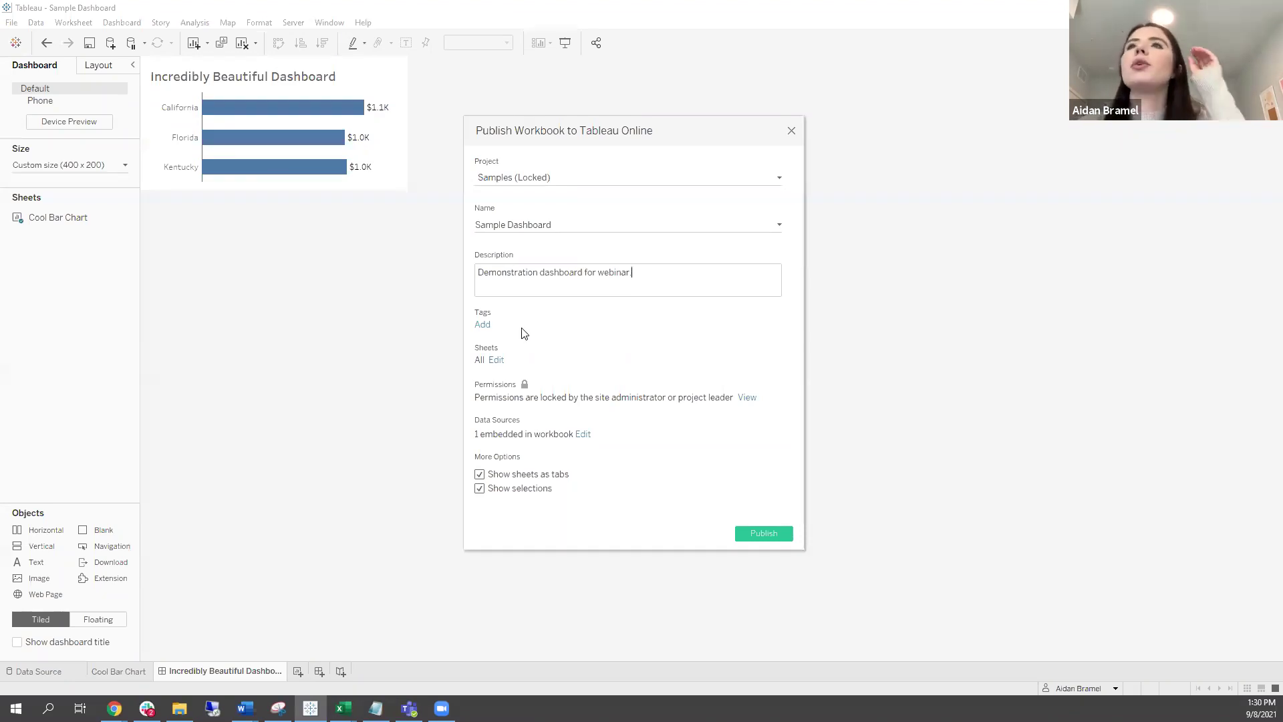
Add the recent tag Sales to the workbook being published
left_click(525, 333)
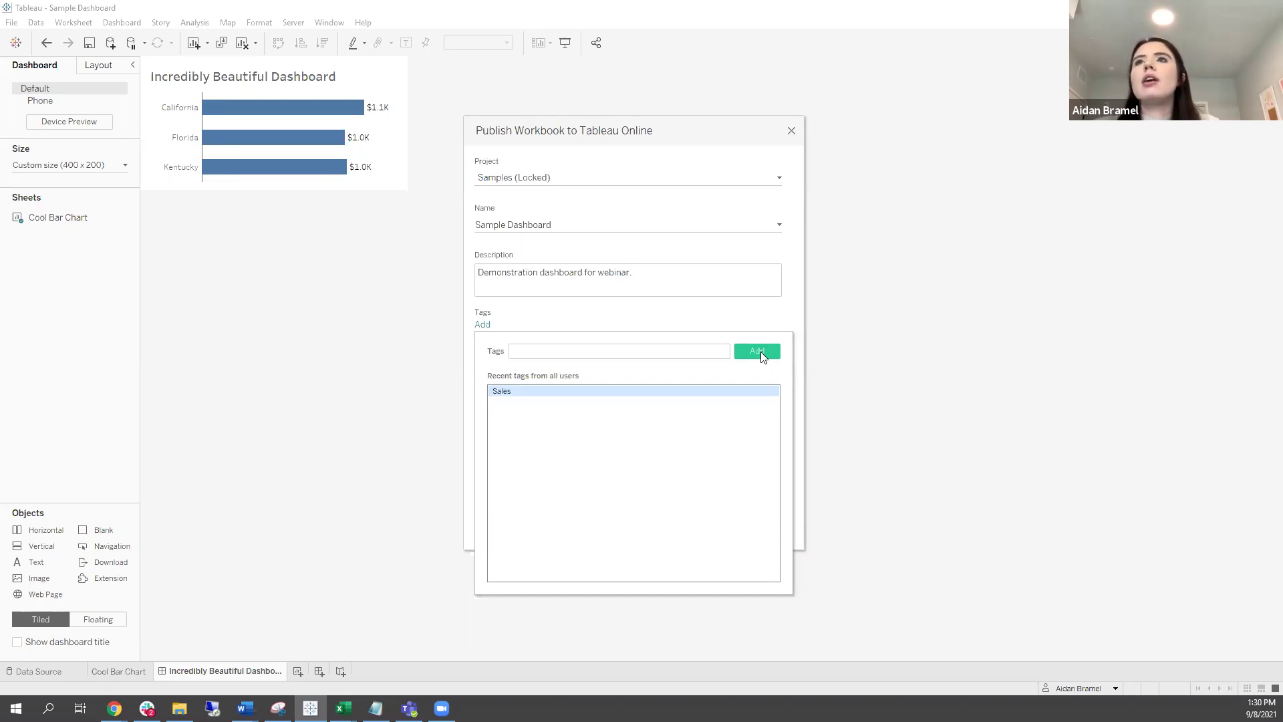
left_click(508, 398)
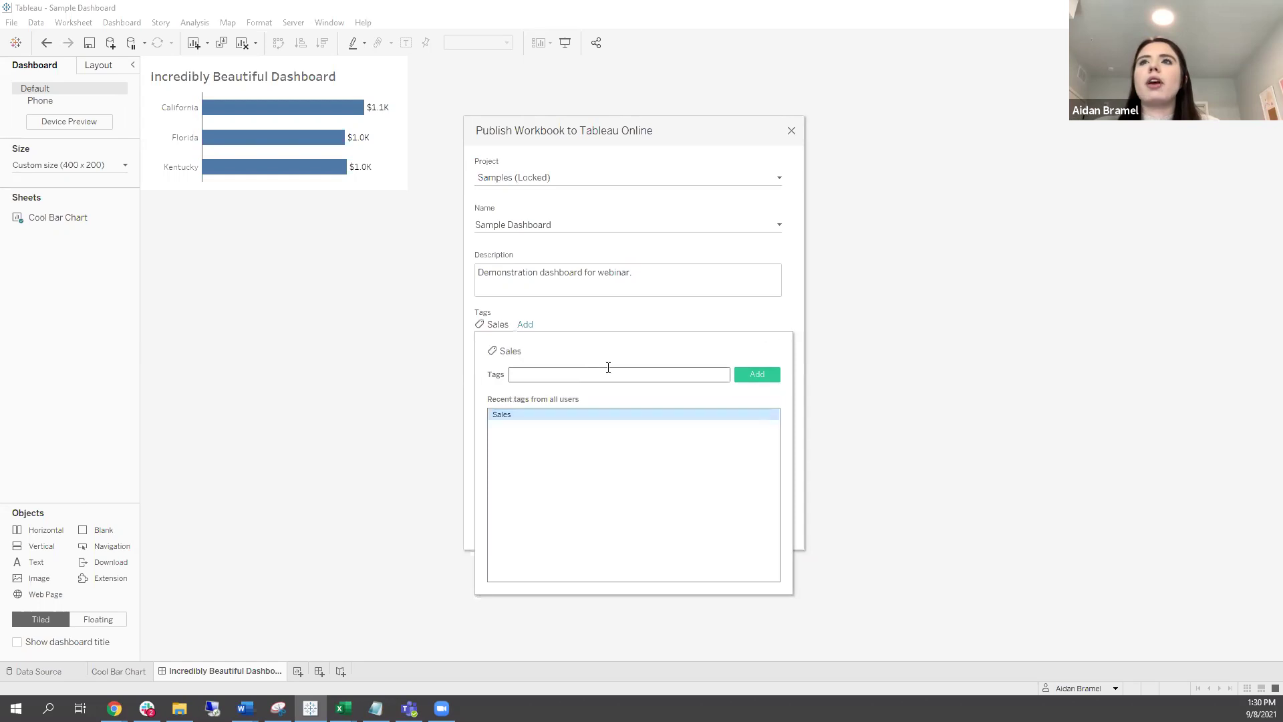
Restrict the sheets published with the workbook to only dashboards, leaving out Cool Bar Chart
left_click(677, 324)
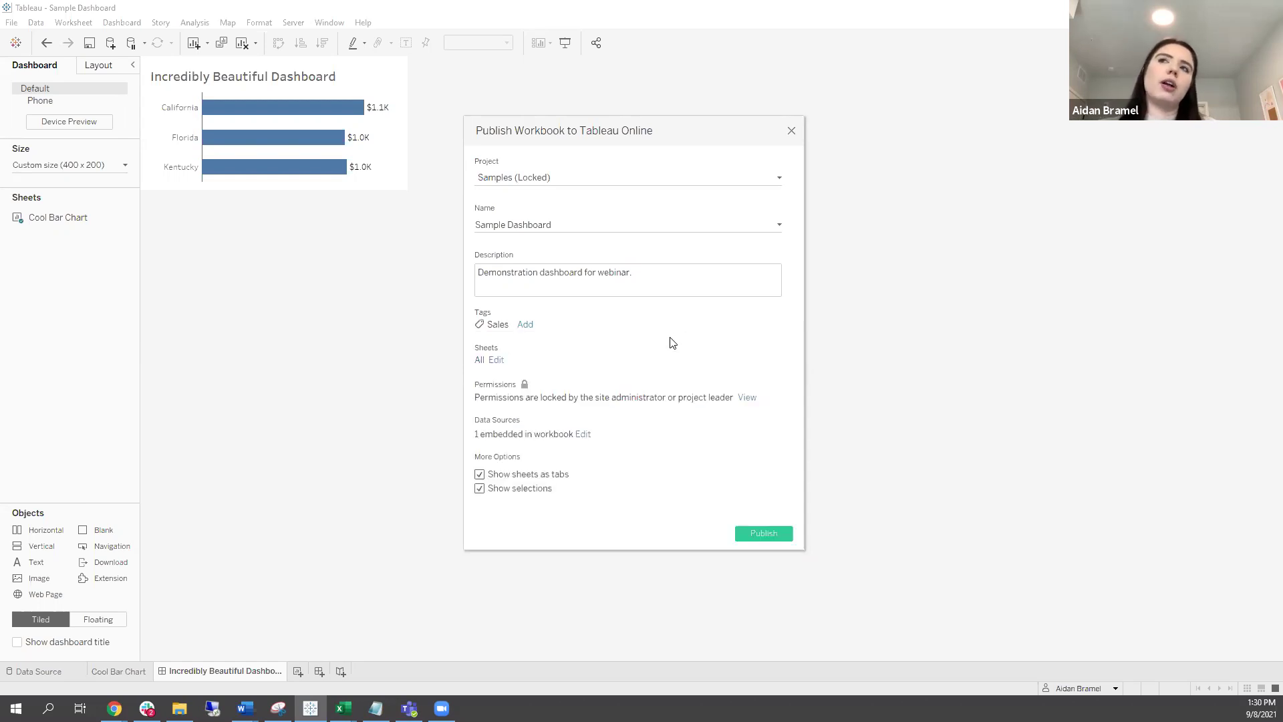
mouse_move(508, 325)
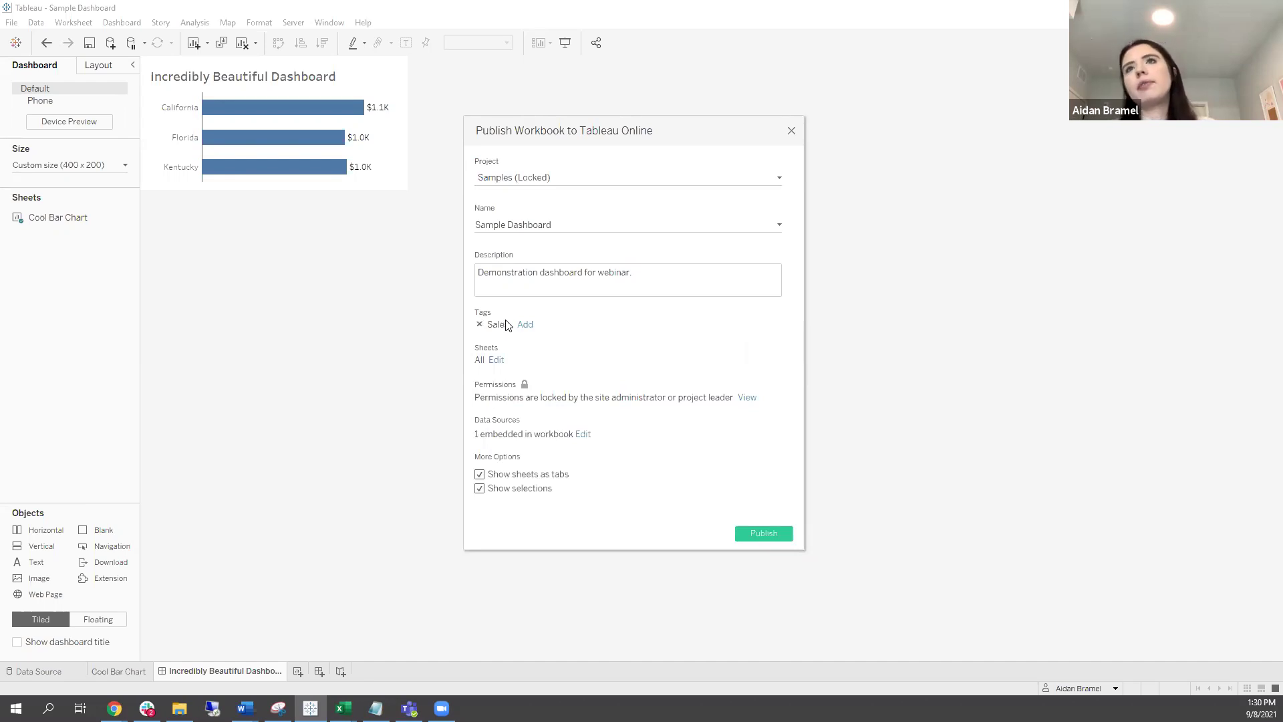
left_click(525, 367)
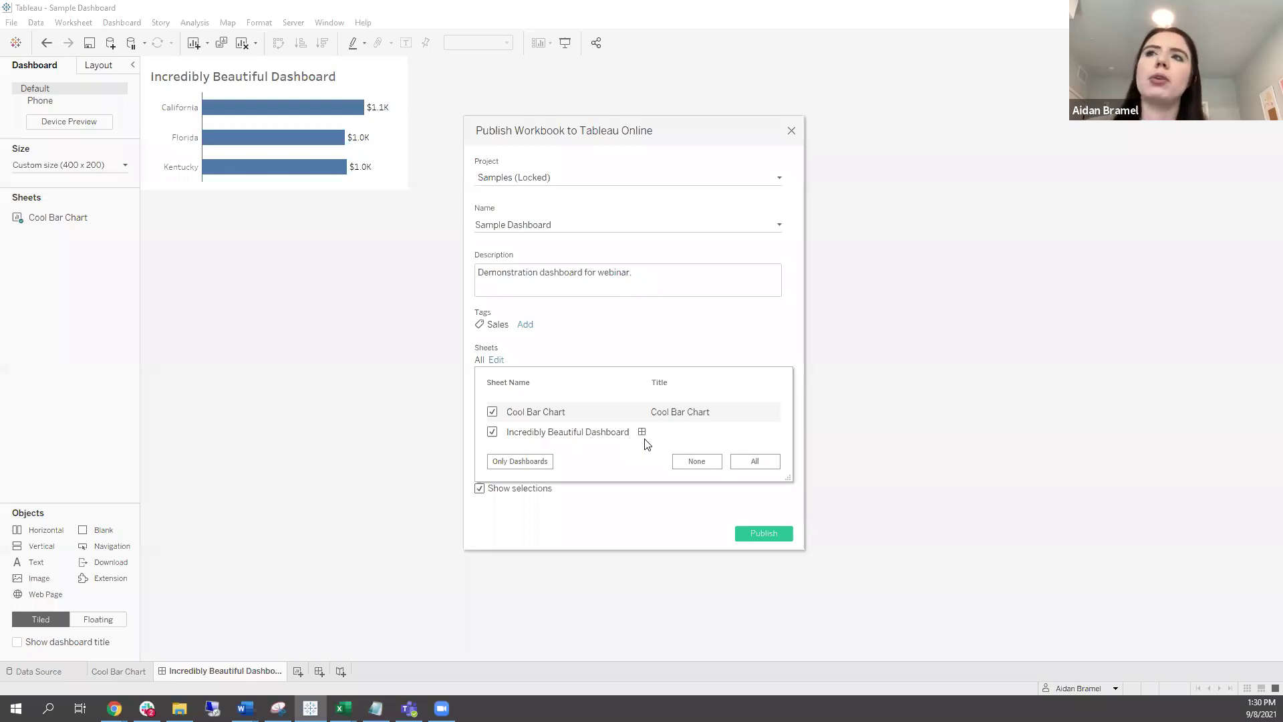
left_click(520, 461)
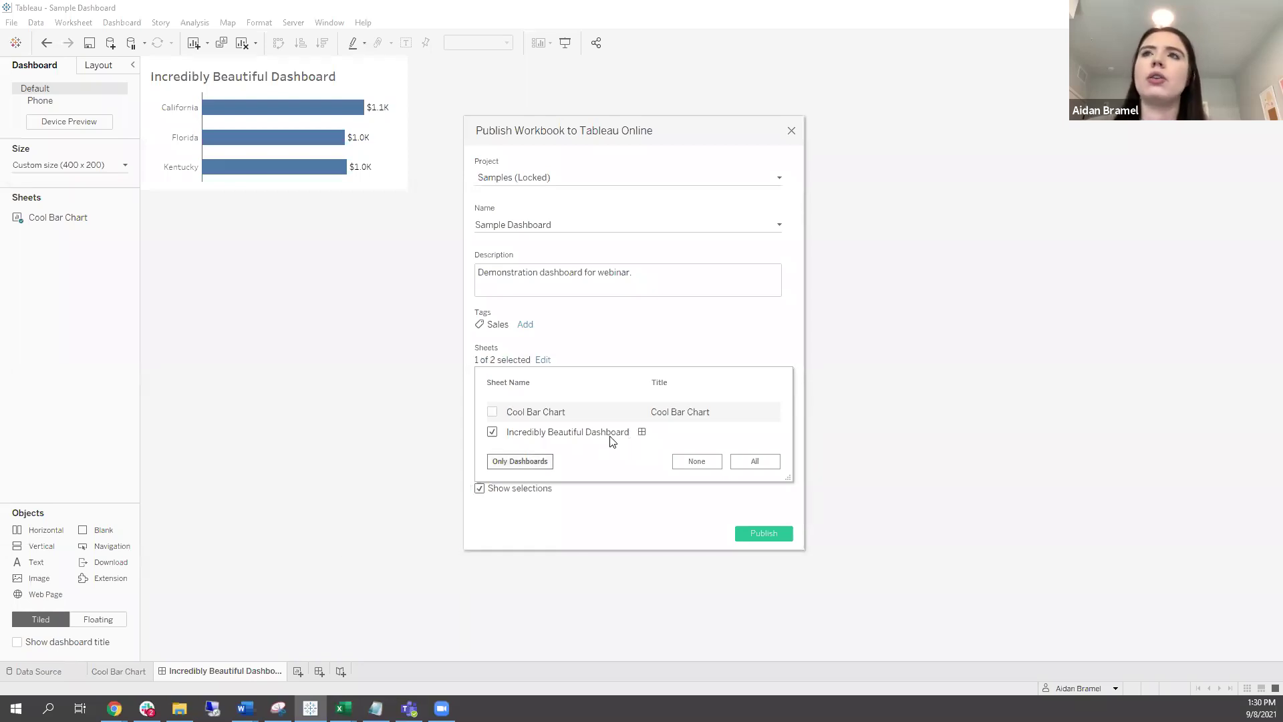
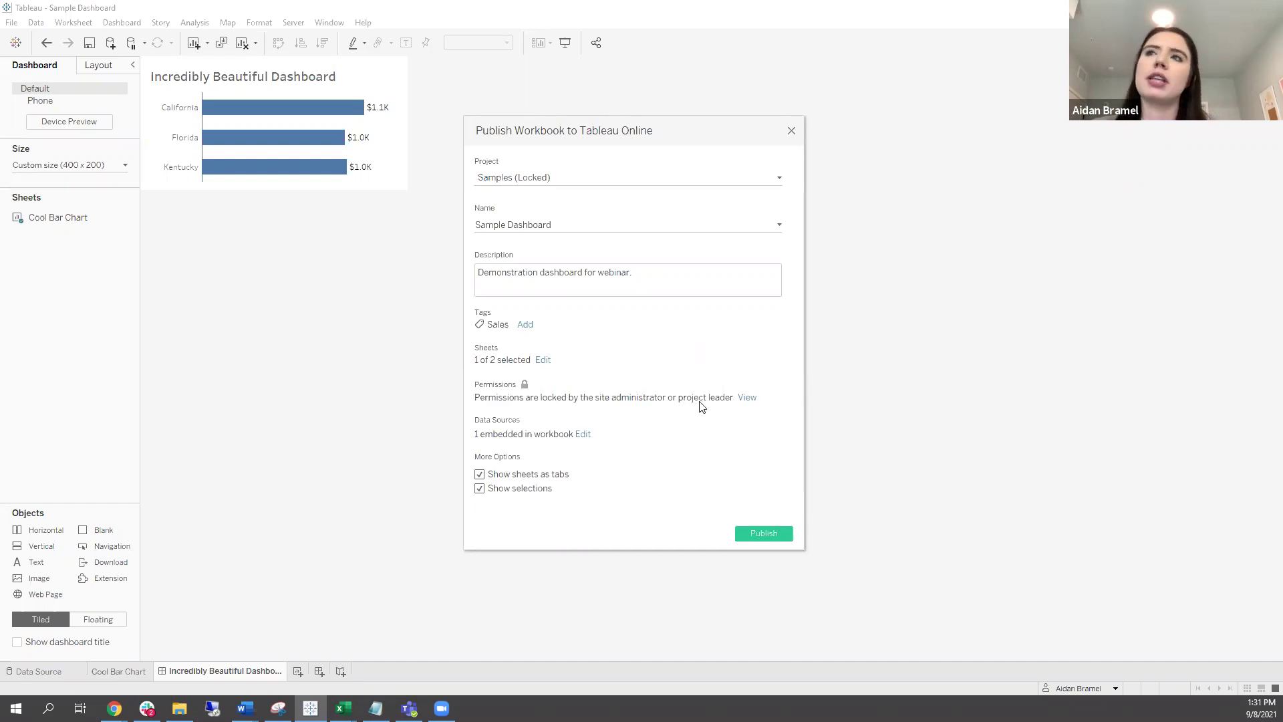
Inspect the All Users permissions locked to the Samples (Locked) project and return to the publishing settings
left_click(745, 399)
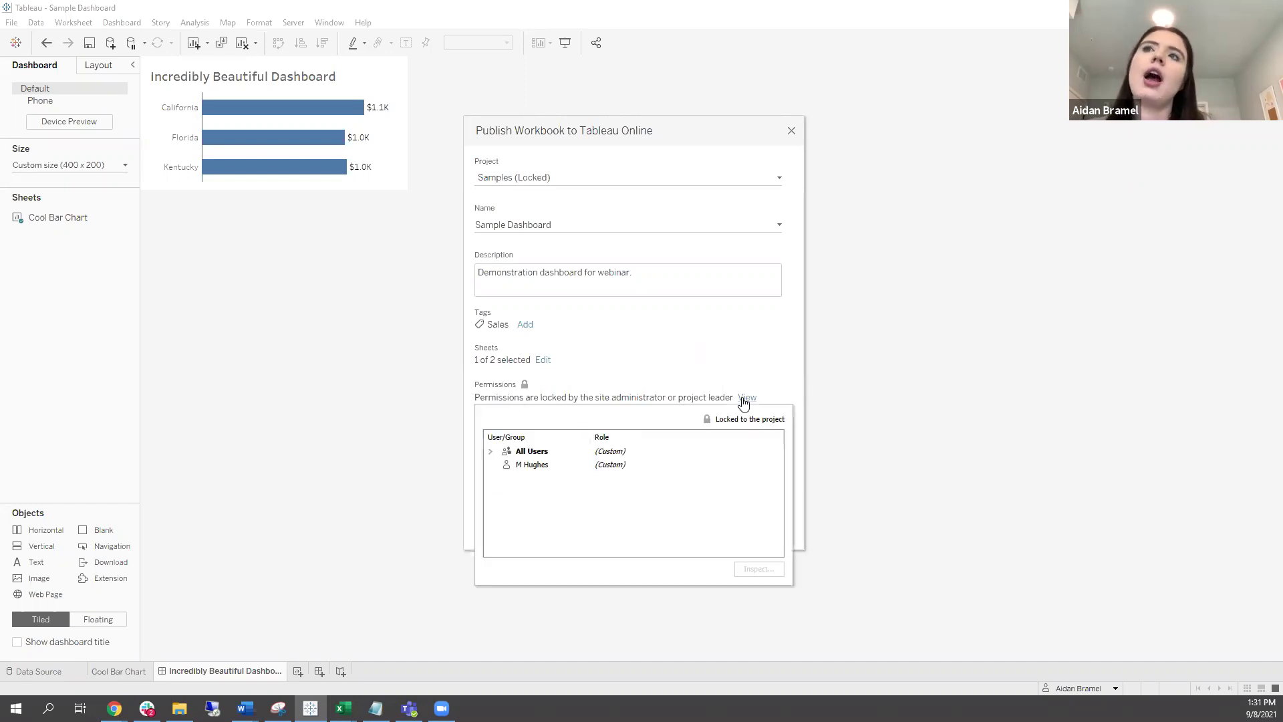
left_click(502, 453)
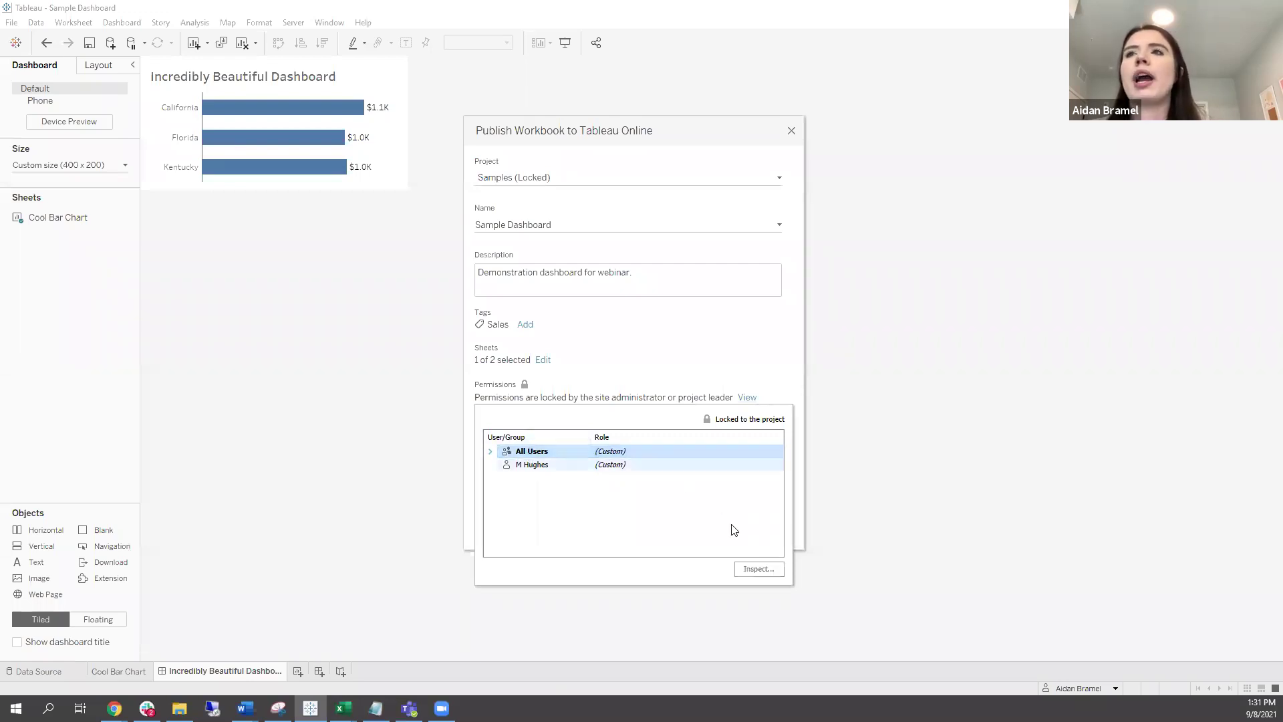
left_click(765, 573)
left_click_drag(697, 409, 695, 182)
left_click(865, 188)
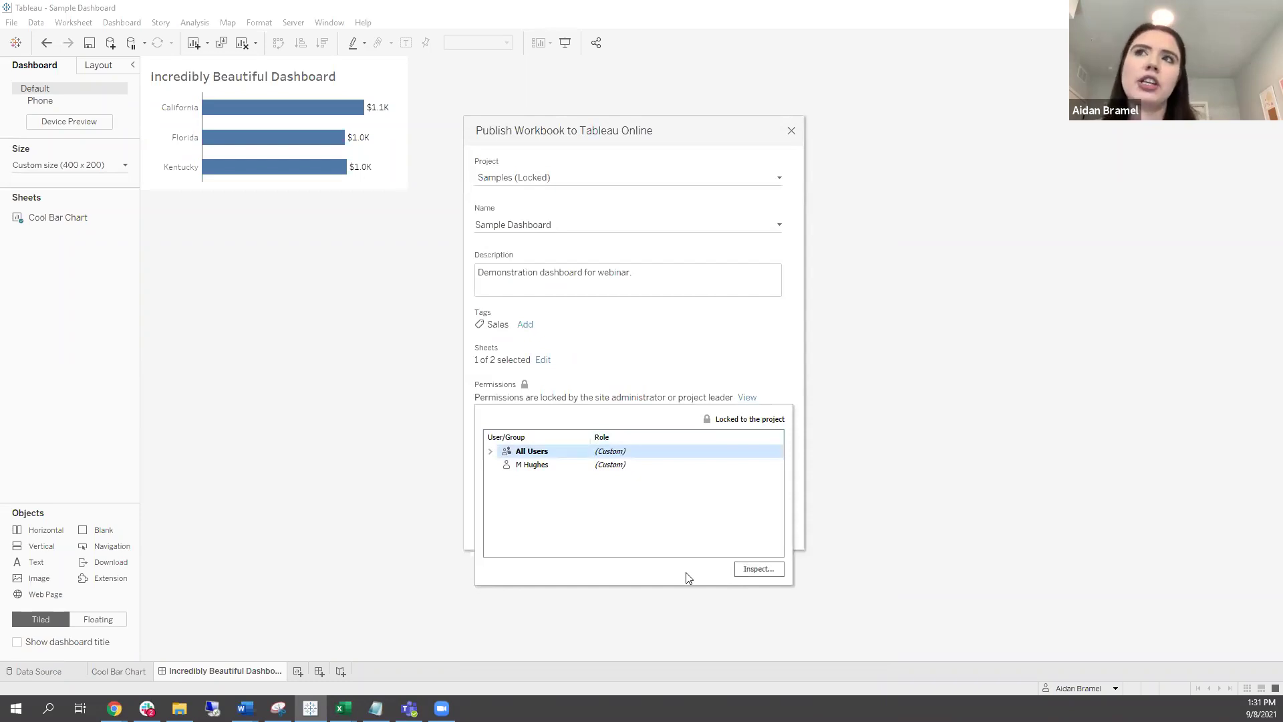
left_click(633, 378)
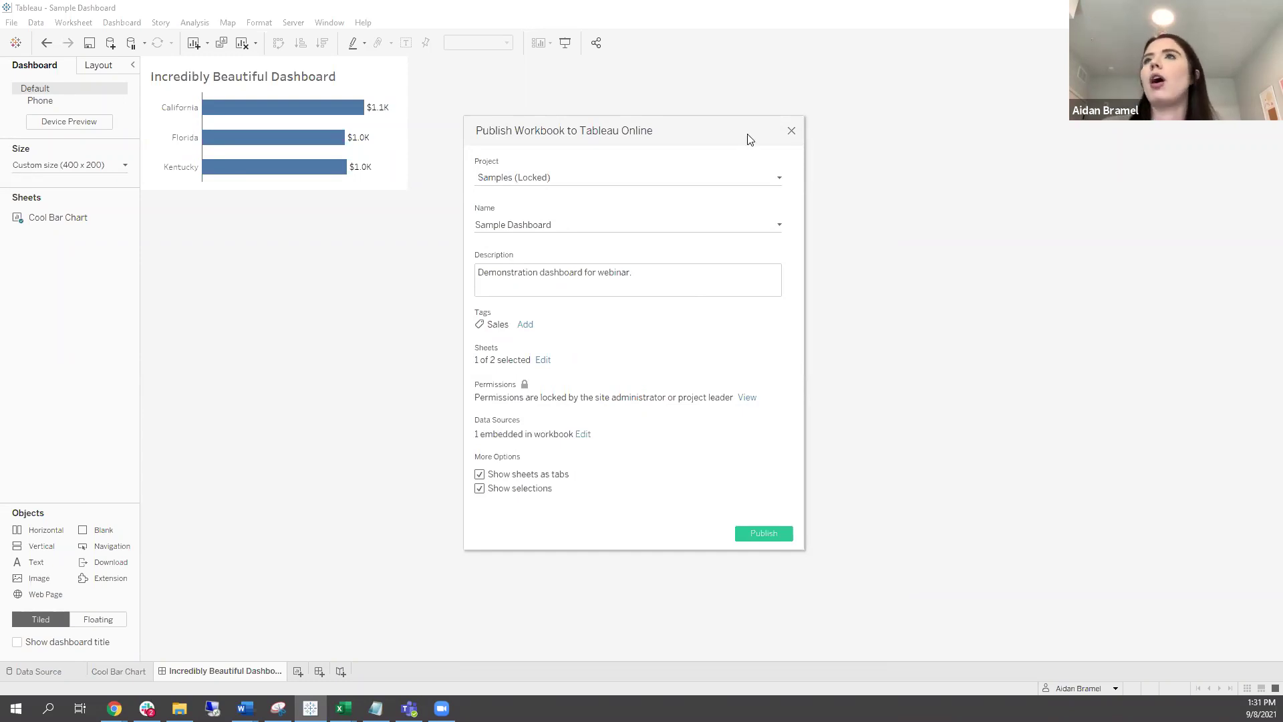
Change the workbook's destination project to Demo (Unlocked) and view the permissions it takes from that project
left_click(777, 179)
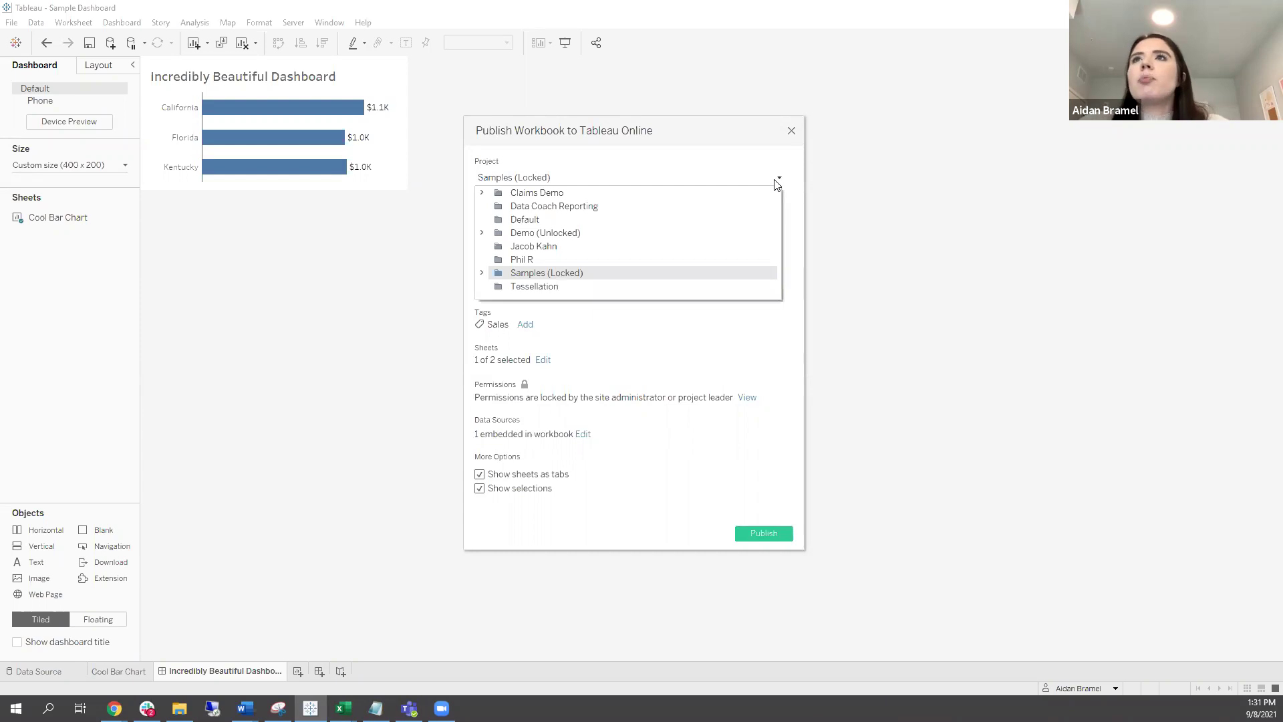
left_click(573, 235)
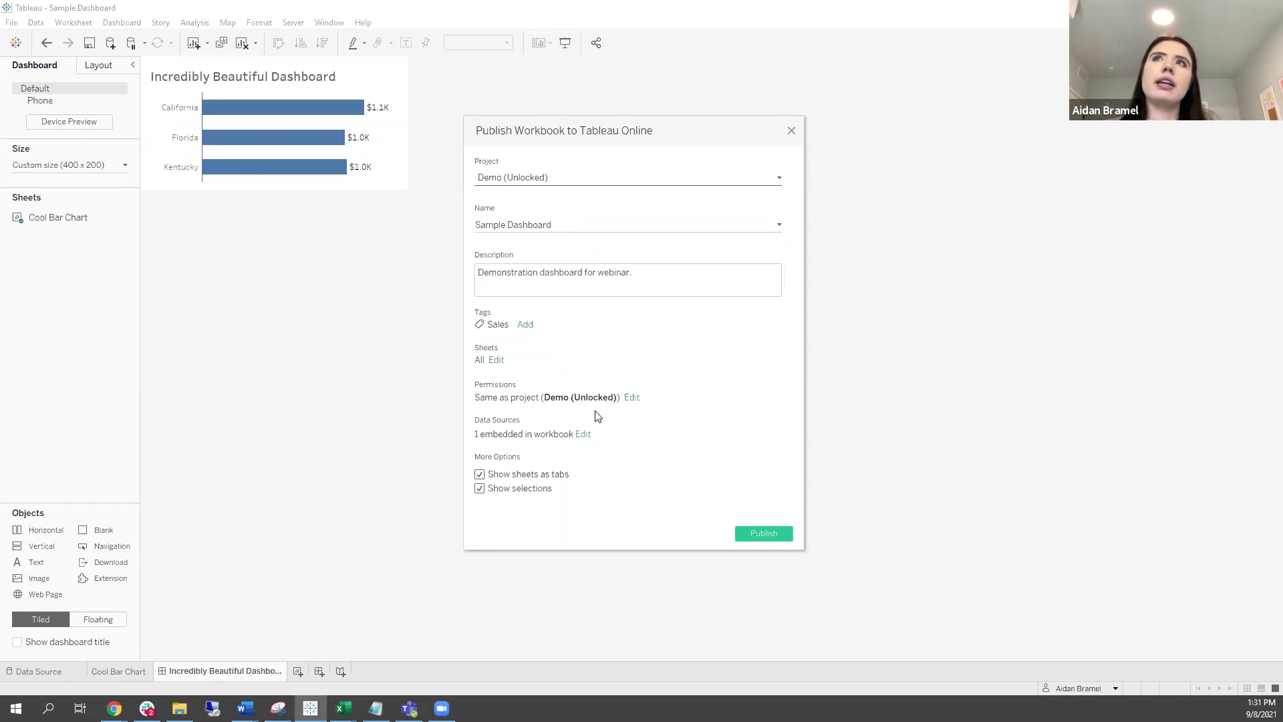
left_click(632, 399)
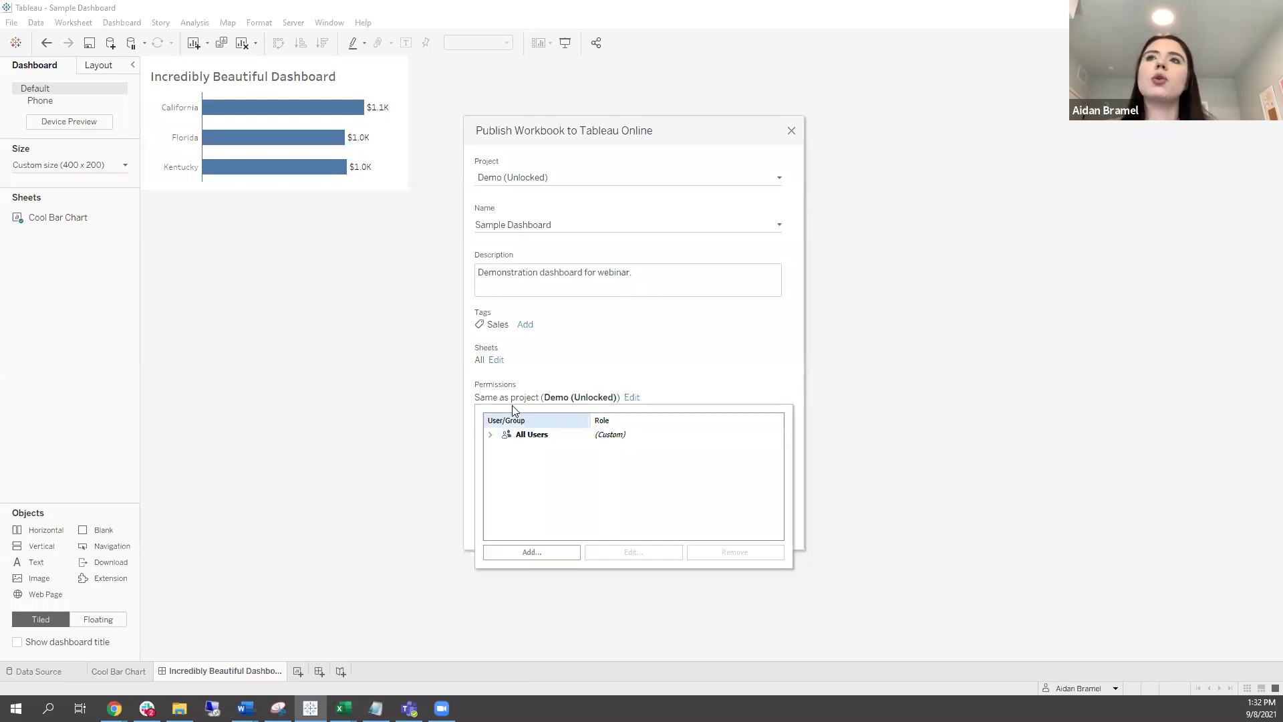
left_click(597, 385)
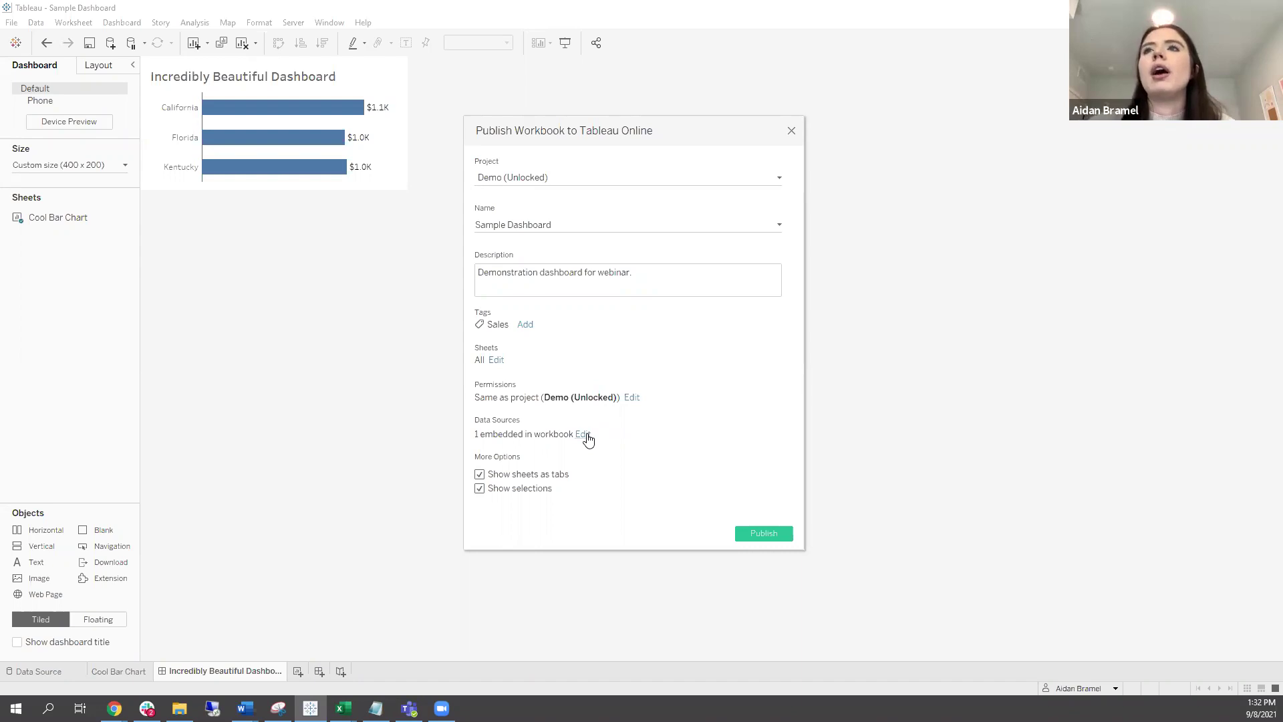
Include only dashboards among the sheets published to the Demo (Unlocked) project
left_click(496, 359)
left_click(520, 461)
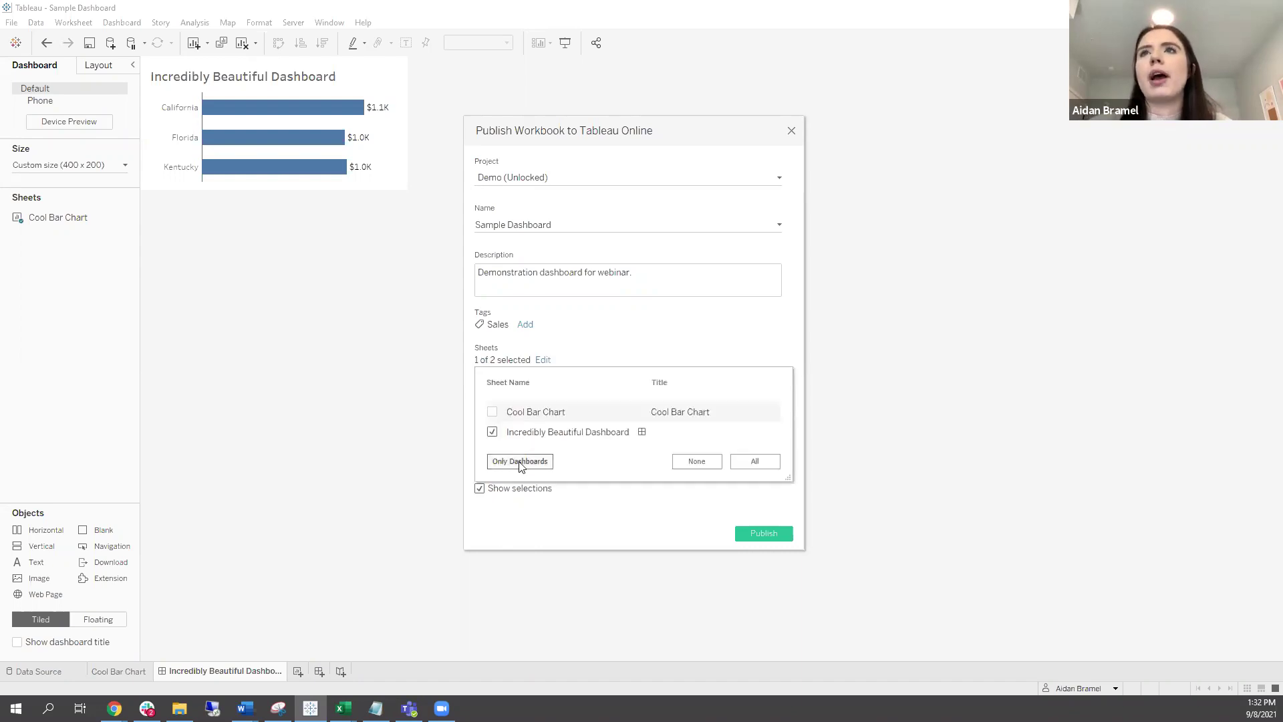
left_click(633, 352)
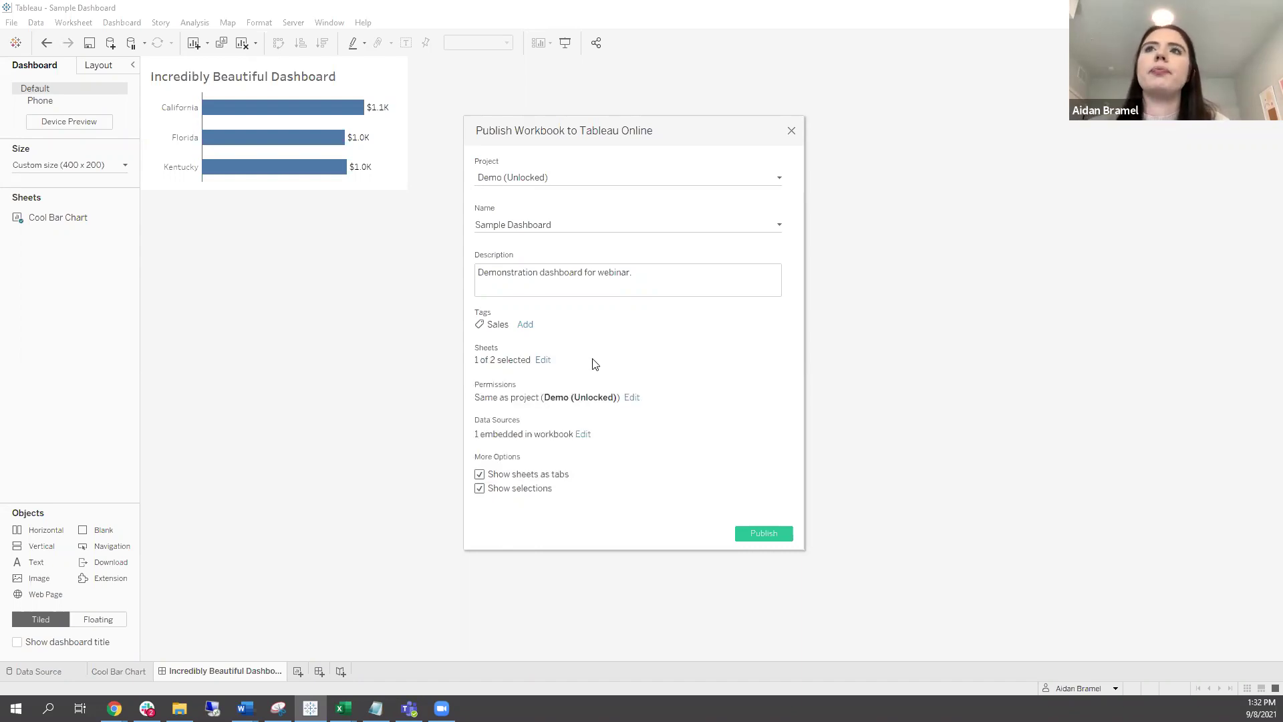
Review the superstore (PUBLIC) data source settings and the explanation of the publish types
left_click(583, 435)
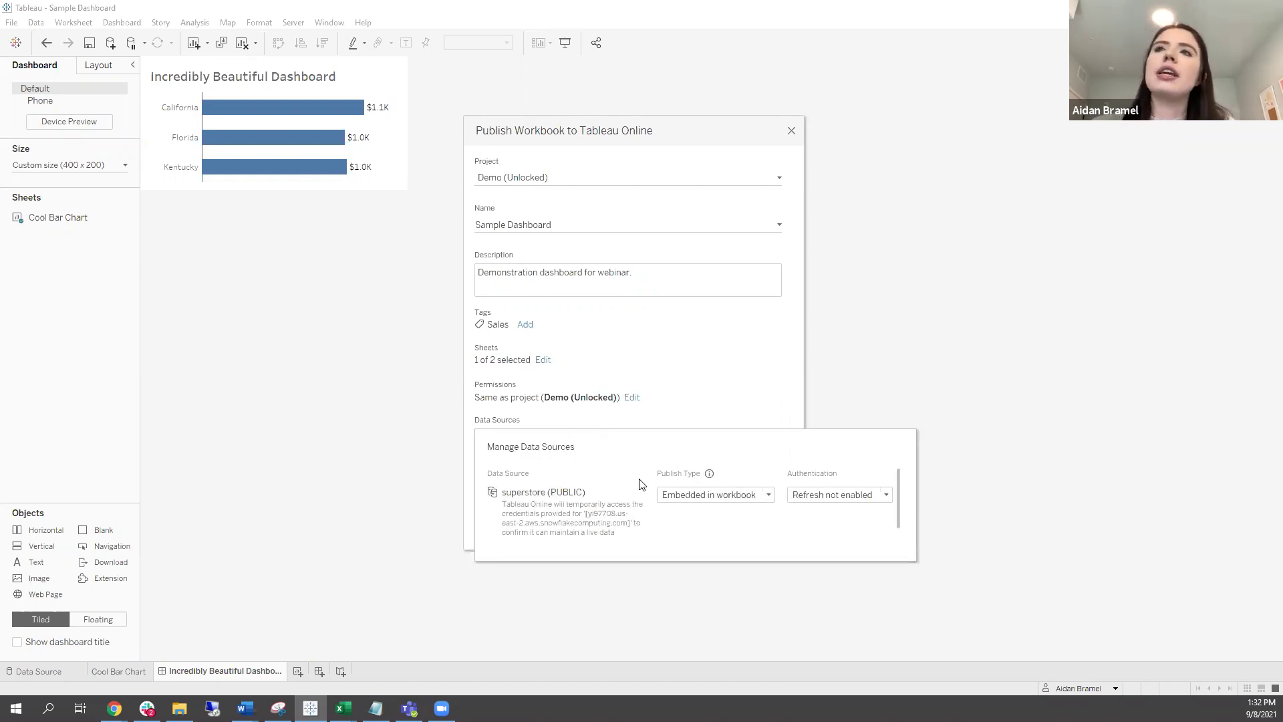
left_click(602, 419)
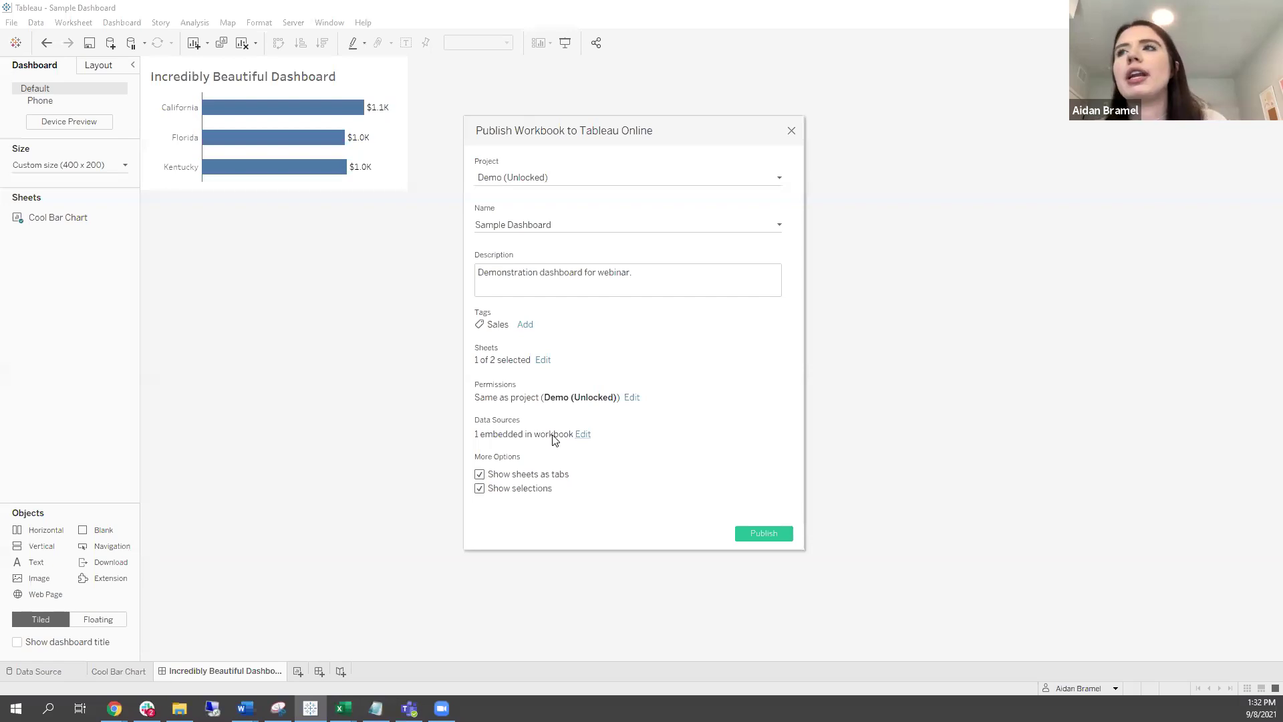
left_click(582, 433)
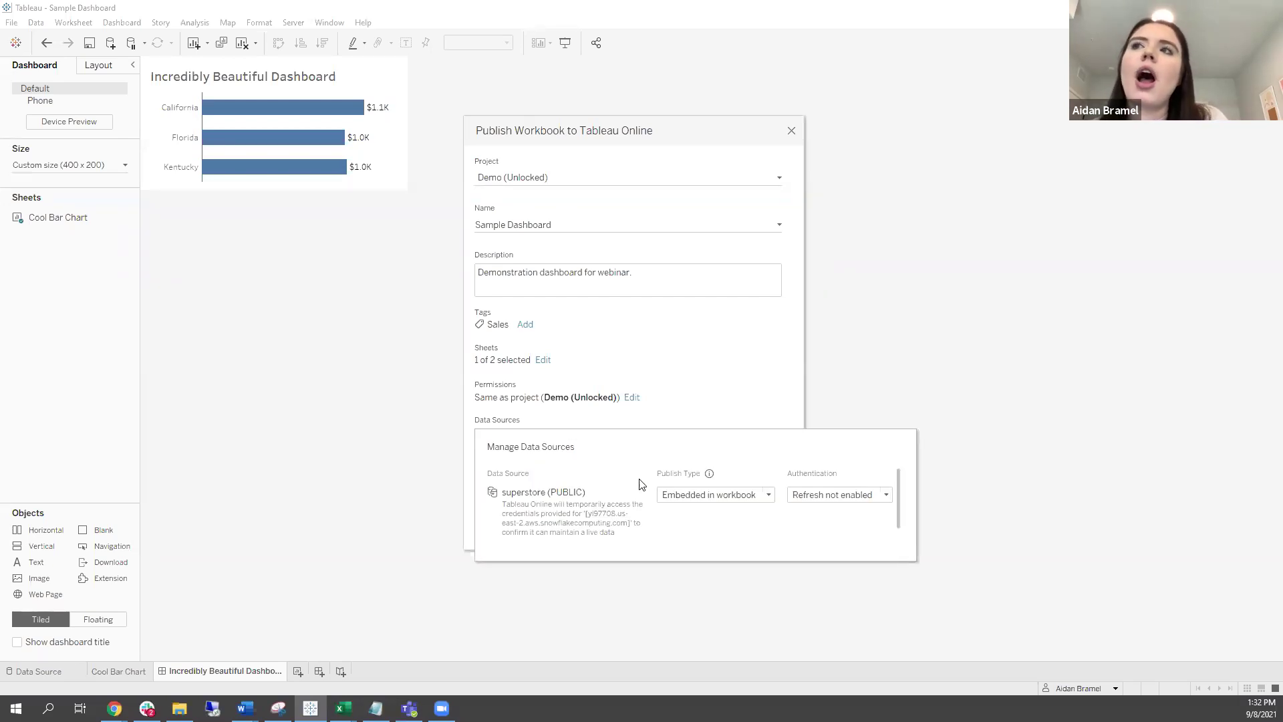
mouse_move(708, 475)
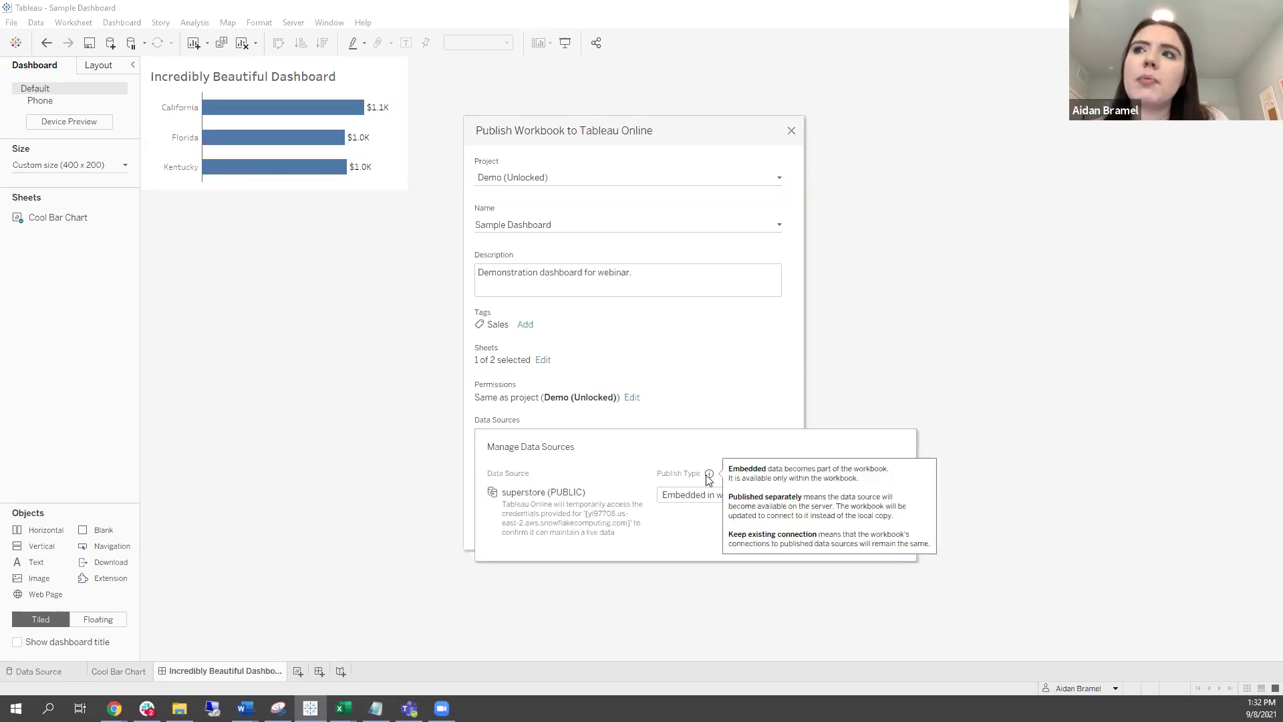
Try the Published separately type for the superstore data source, review the type explanations, and return it to Embedded in workbook
left_click(698, 495)
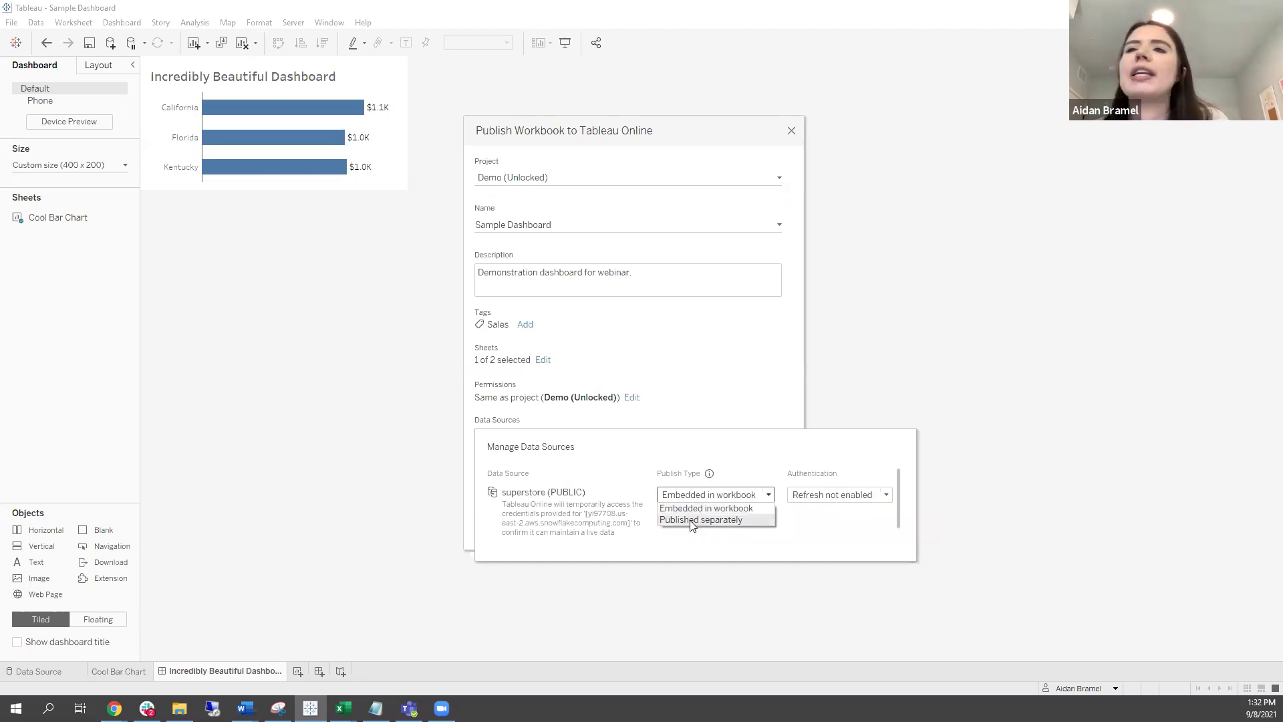
left_click(692, 521)
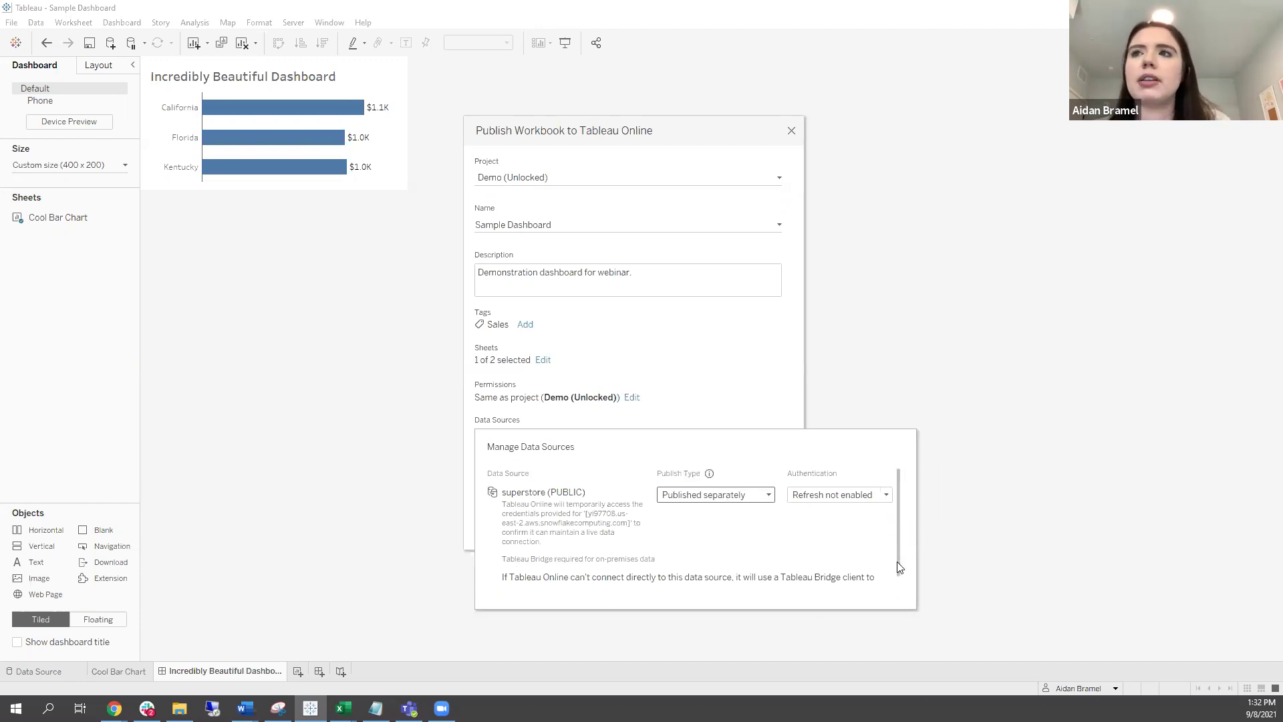
left_click(734, 495)
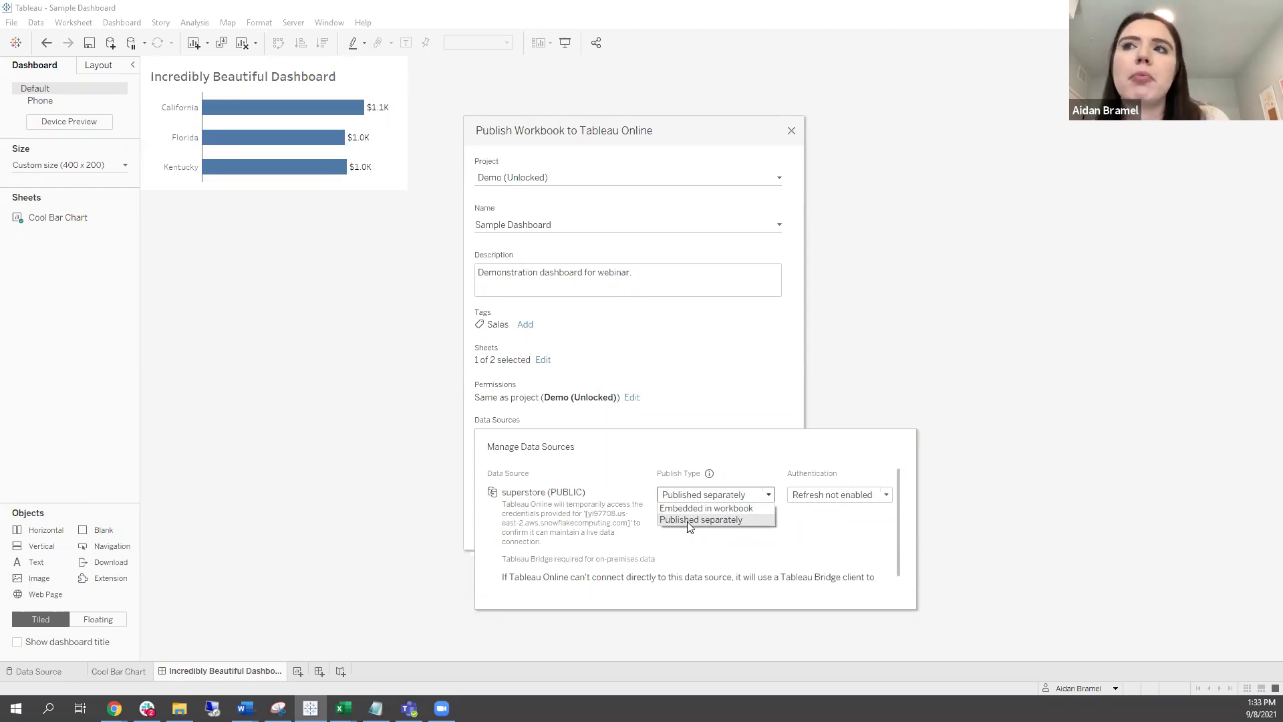
left_click(734, 508)
mouse_move(709, 473)
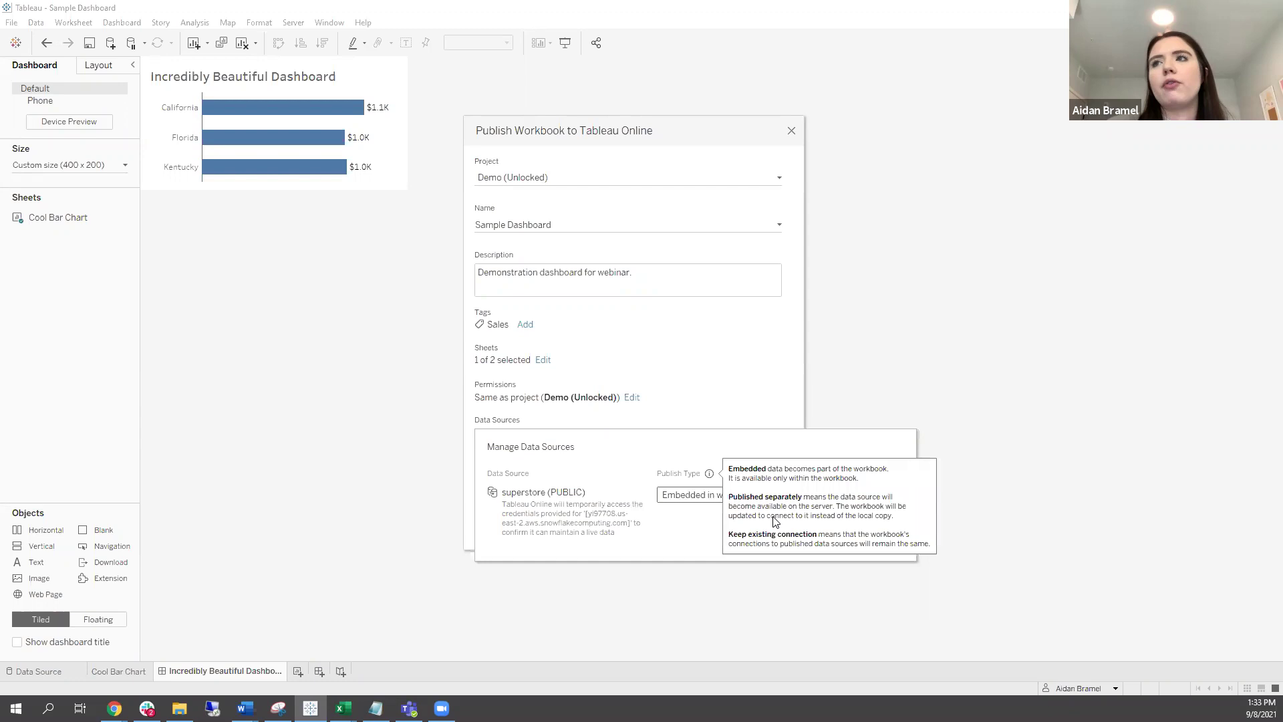
left_click(669, 498)
left_click(680, 511)
left_click(688, 496)
key("Up")
key("Return")
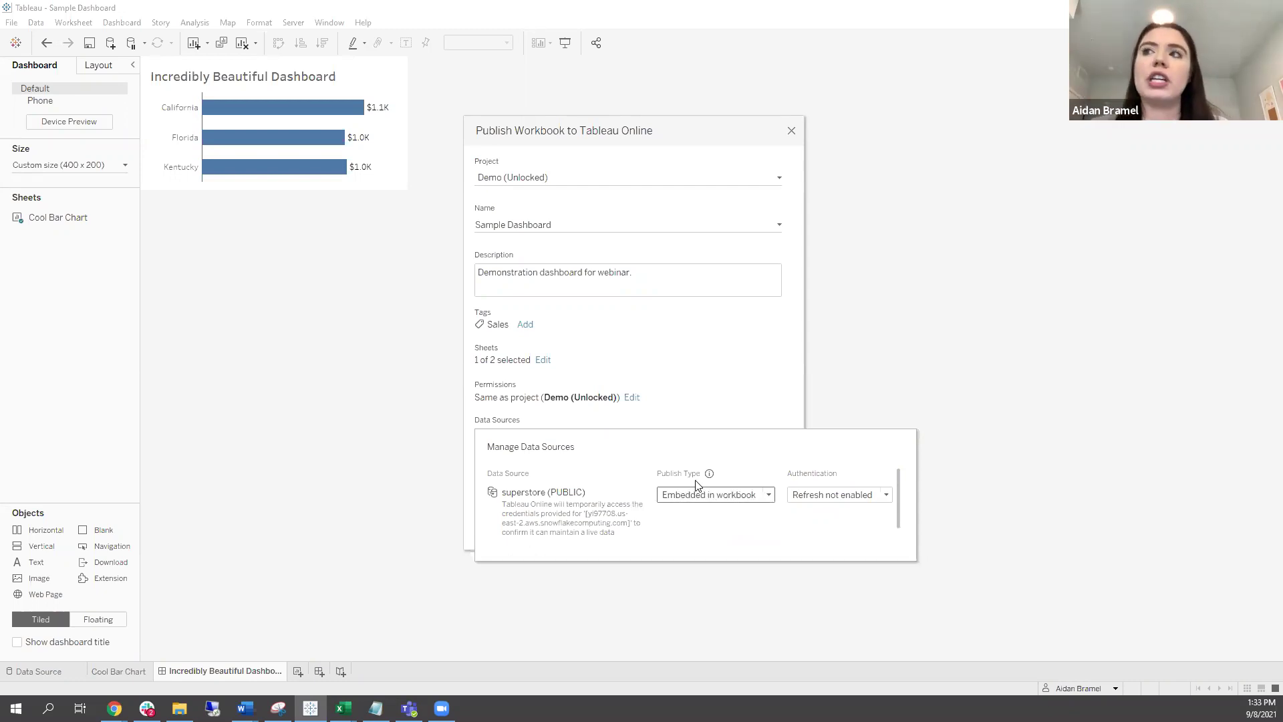
Set the superstore data source's authentication to Allow refresh access and return to the publishing settings
left_click(846, 503)
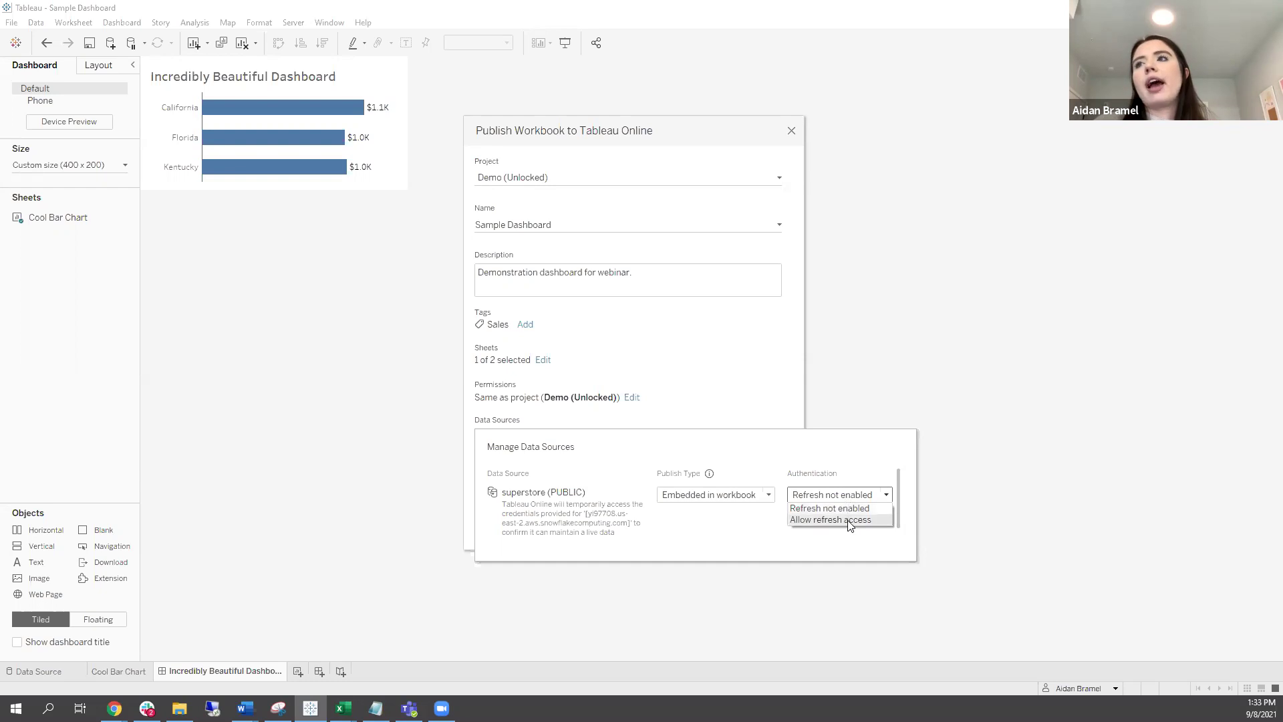
left_click(849, 520)
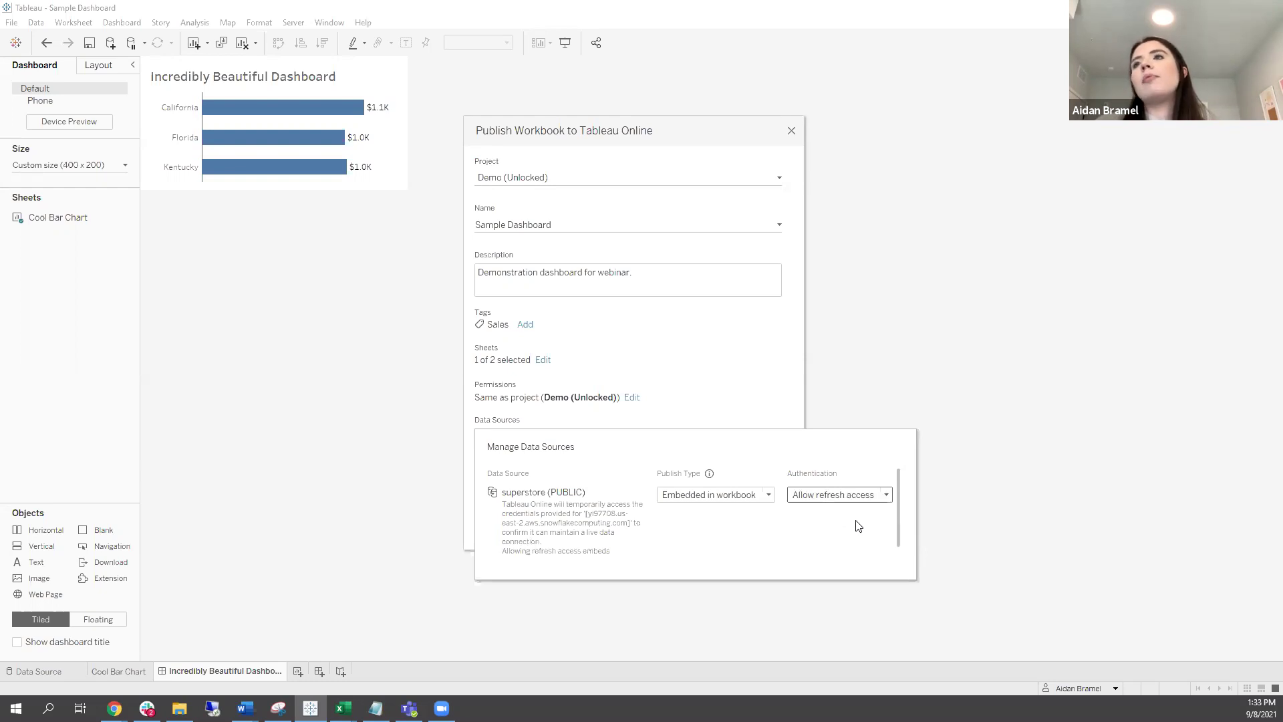
mouse_move(898, 500)
left_mouse_down()
mouse_move(899, 520)
mouse_move(897, 493)
left_mouse_up()
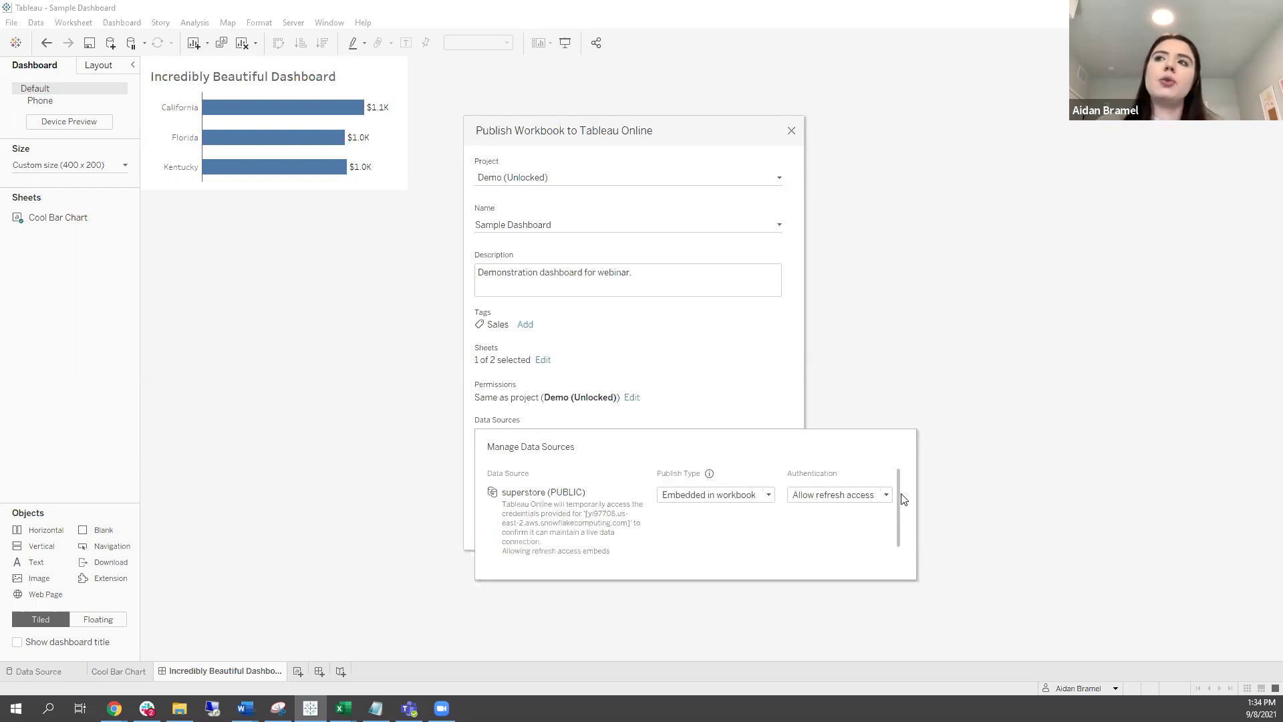
left_click(887, 495)
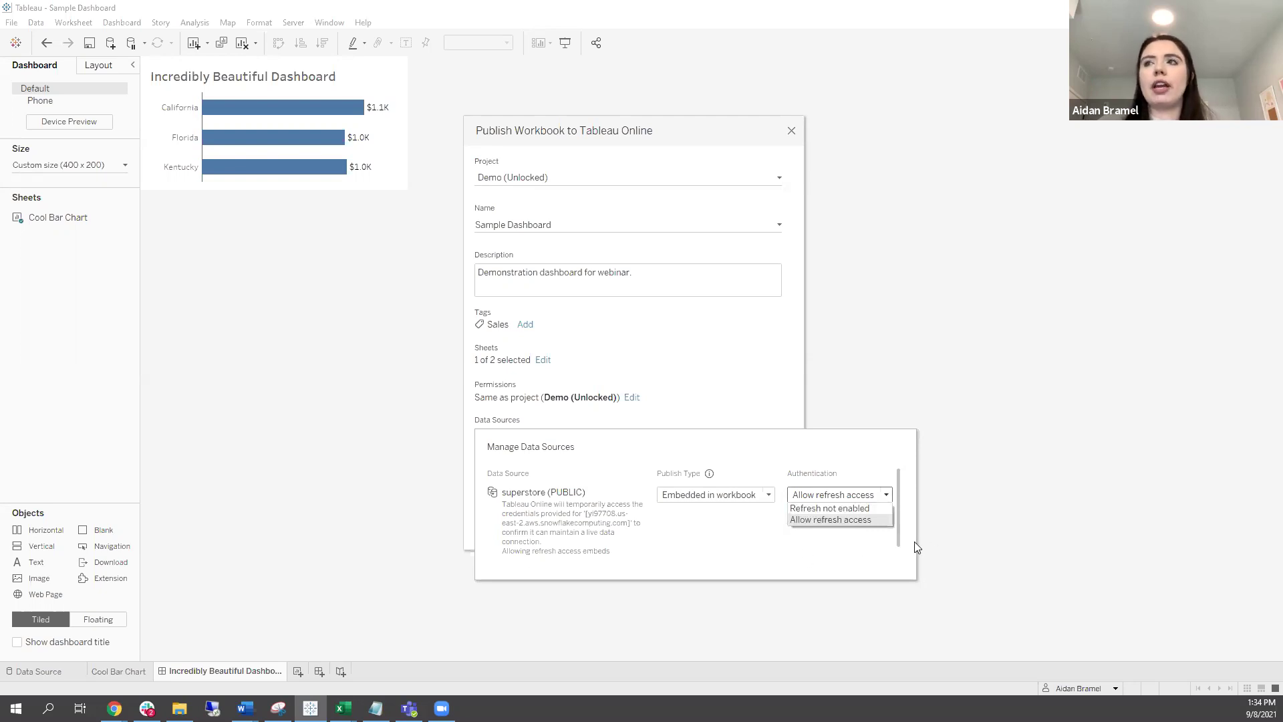
left_click(824, 518)
scroll(808, 542, "up", 1)
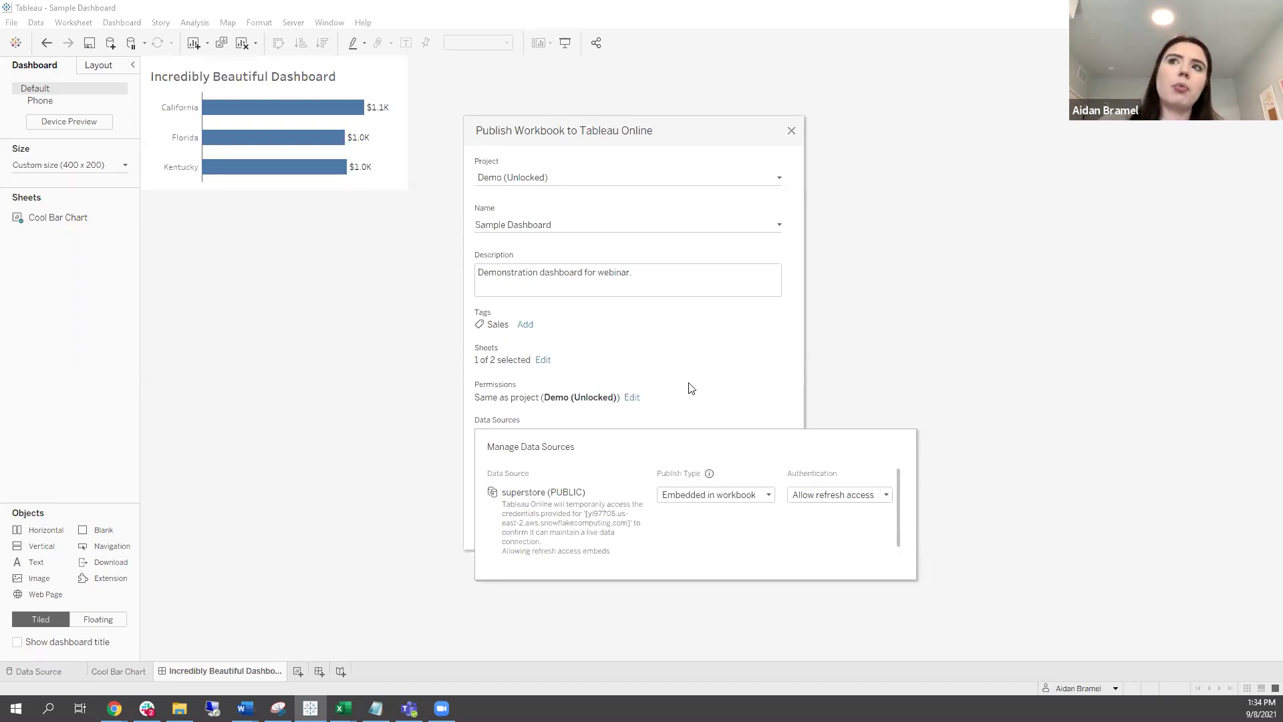
left_click(731, 387)
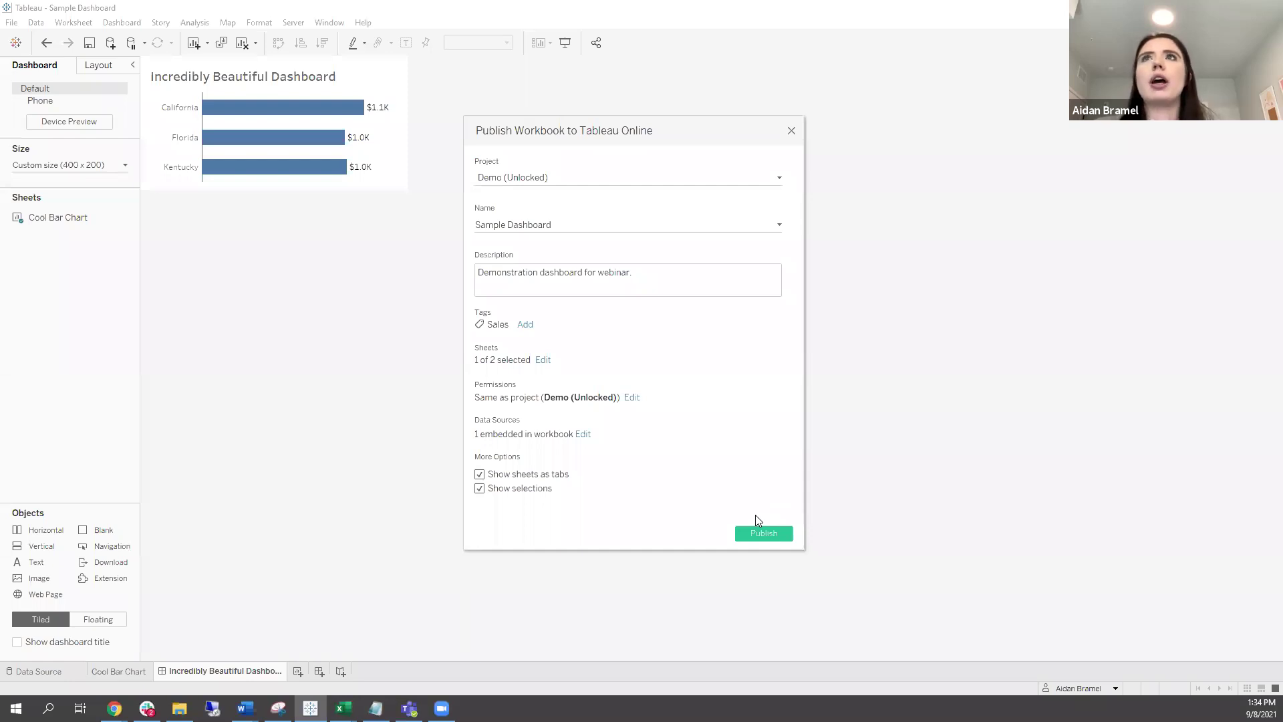
Publish the Sample Dashboard workbook to Tableau Online and switch to its page in Chrome
left_click(762, 534)
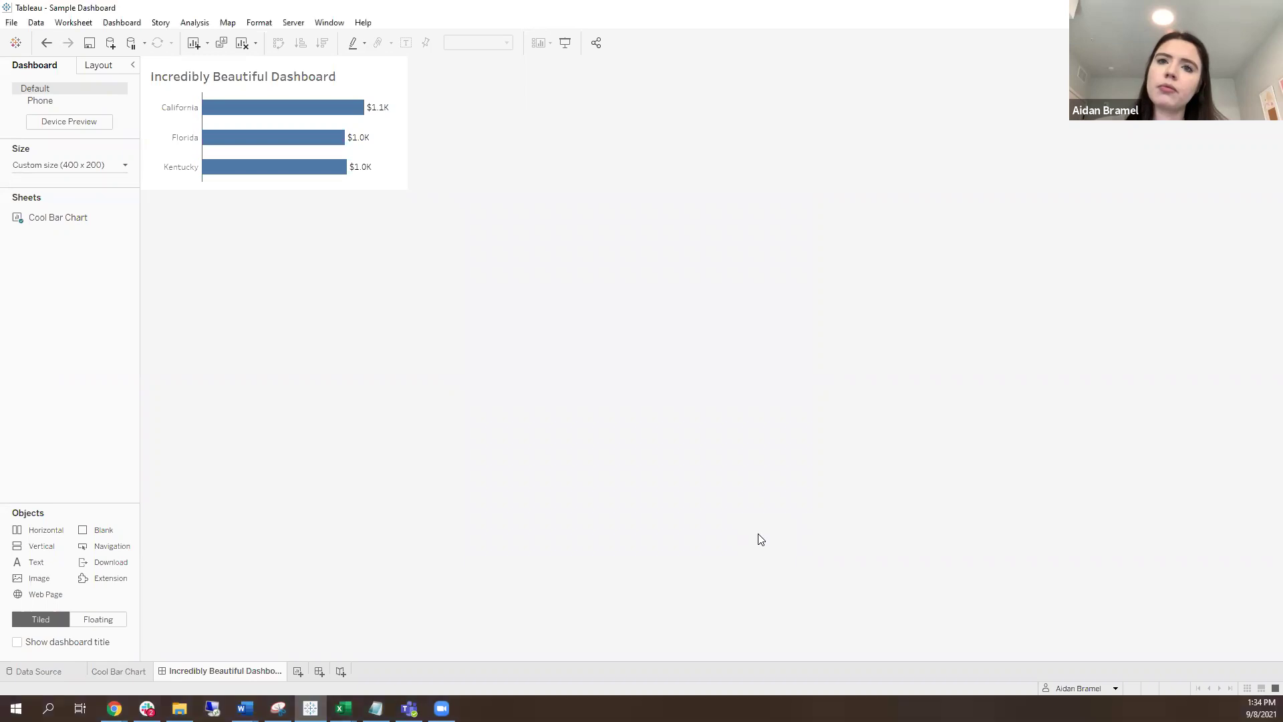
key("alt+Tab")
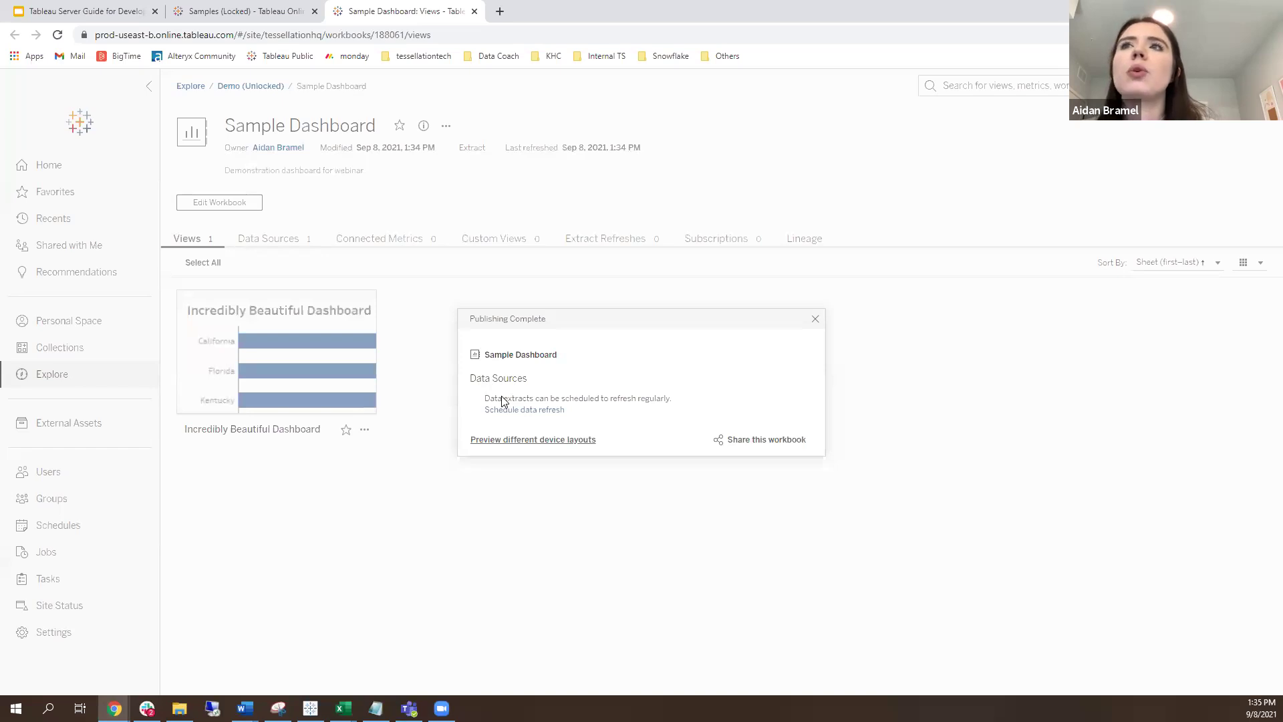
Start scheduling a data refresh for the published workbook, adding Monday, Tuesday, Thursday and Friday to the refresh days
left_click(543, 409)
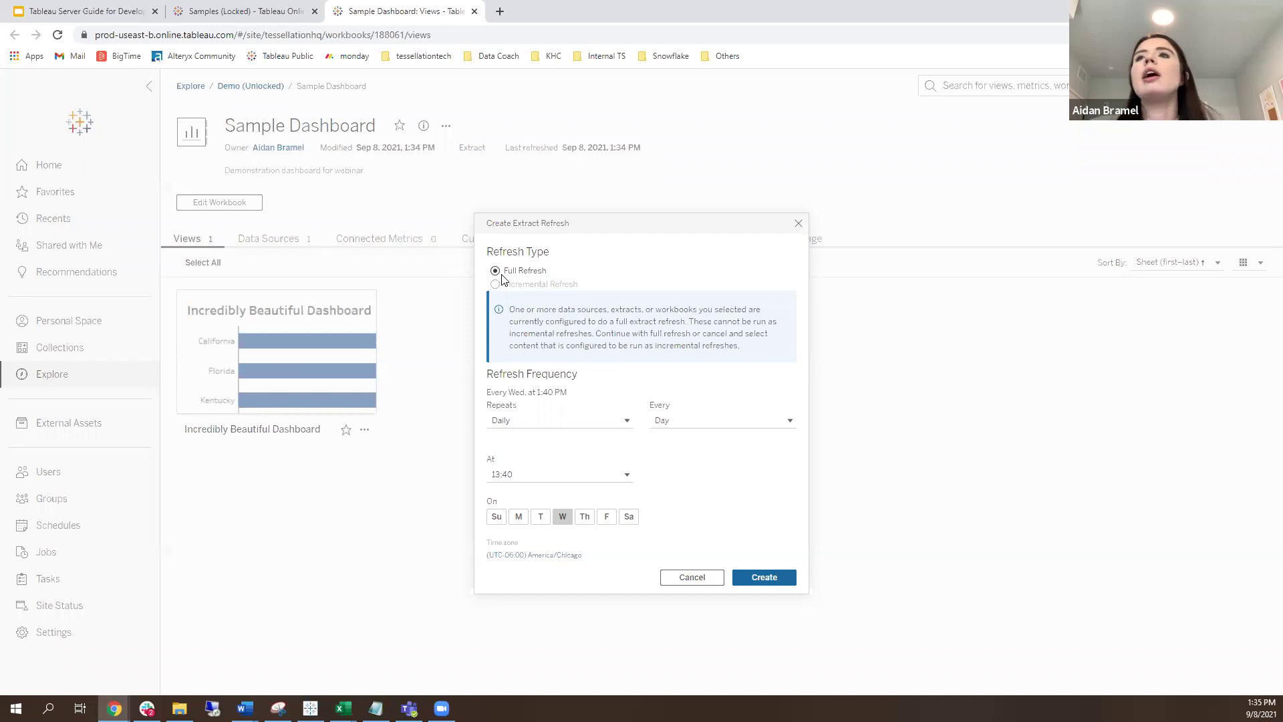
left_click(519, 516)
left_click(541, 516)
left_click(584, 515)
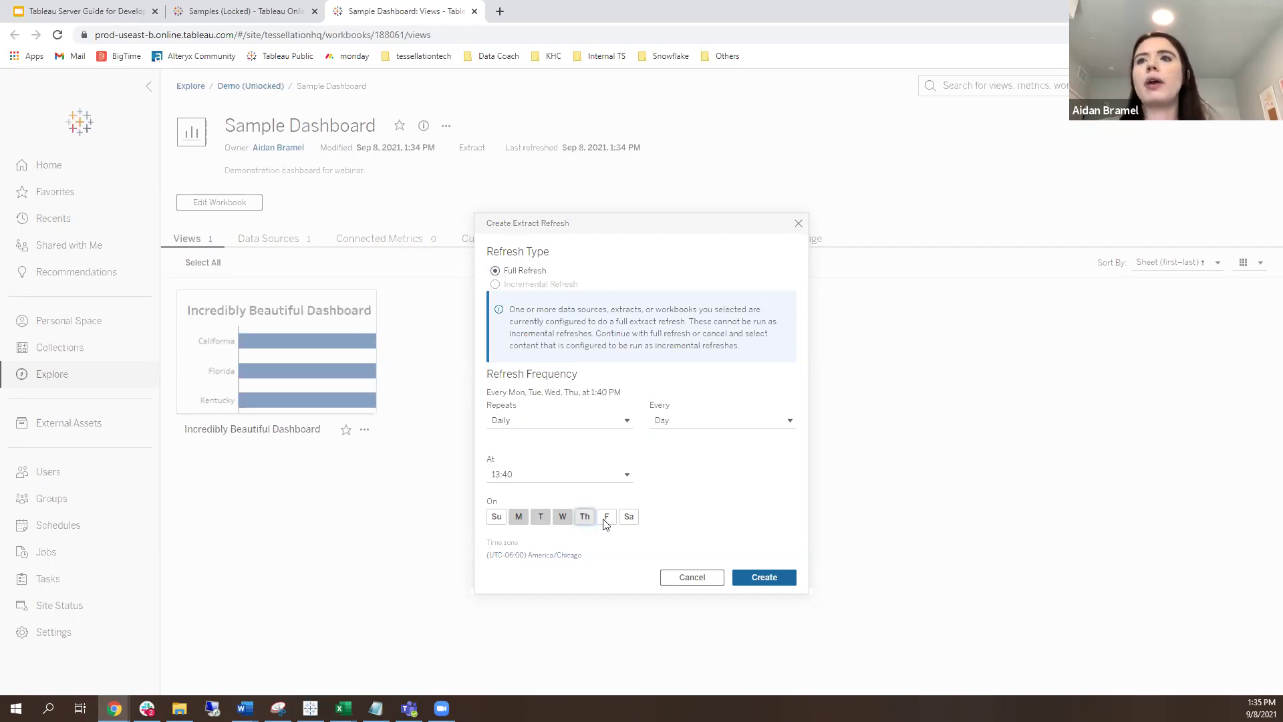
left_click(606, 520)
Set the extract refresh time to 12:00, keep the interval at every Day, and create the refresh schedule
left_click(628, 476)
left_click(627, 476)
left_click(627, 476)
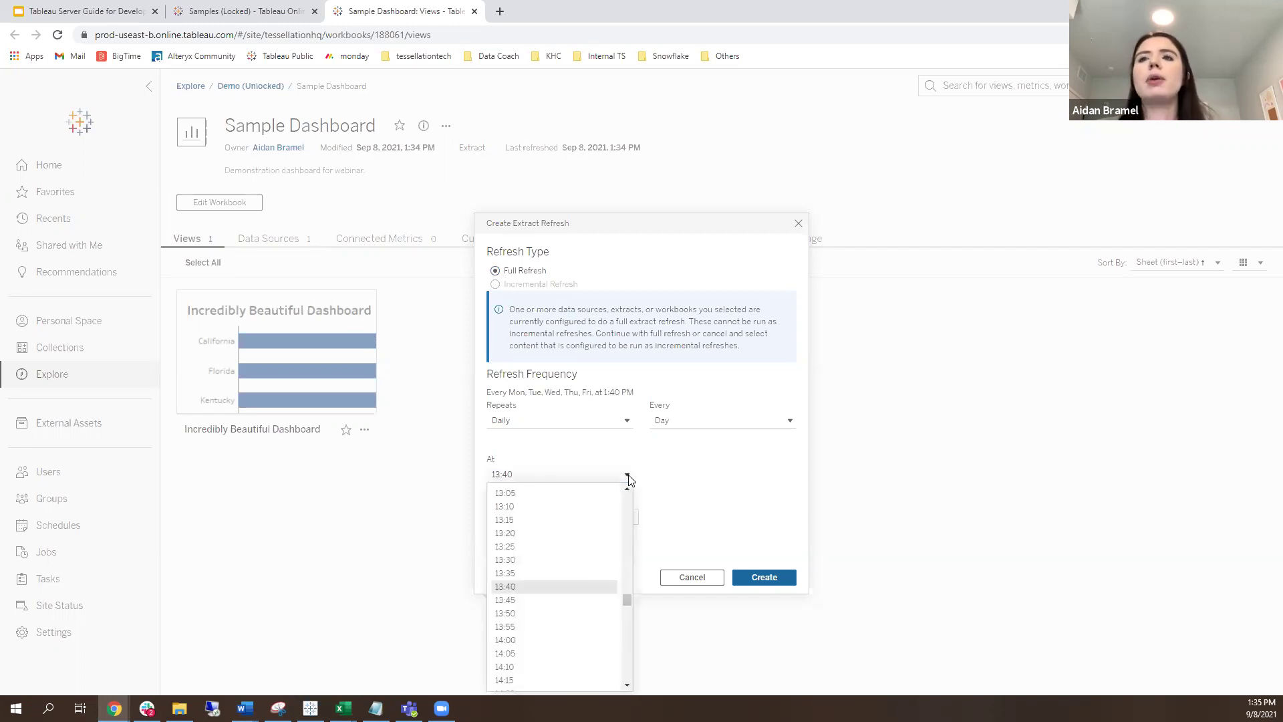
scroll(601, 544, "up", 5)
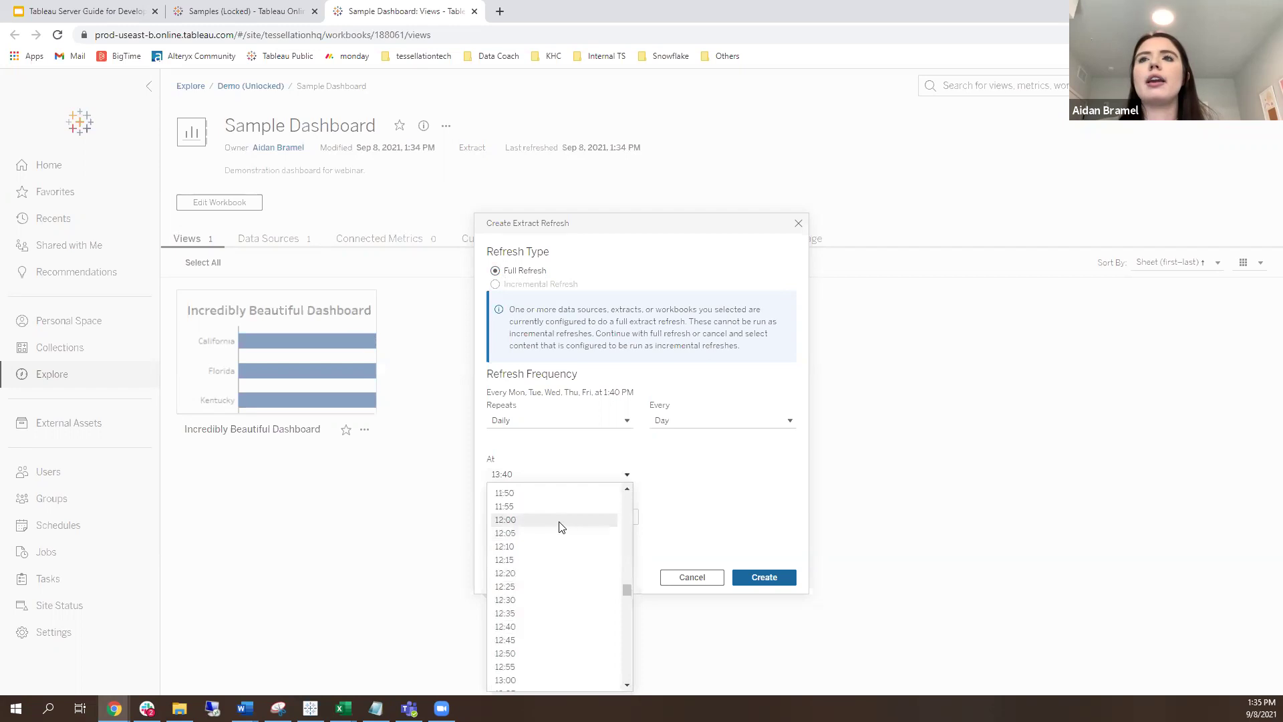
left_click(560, 523)
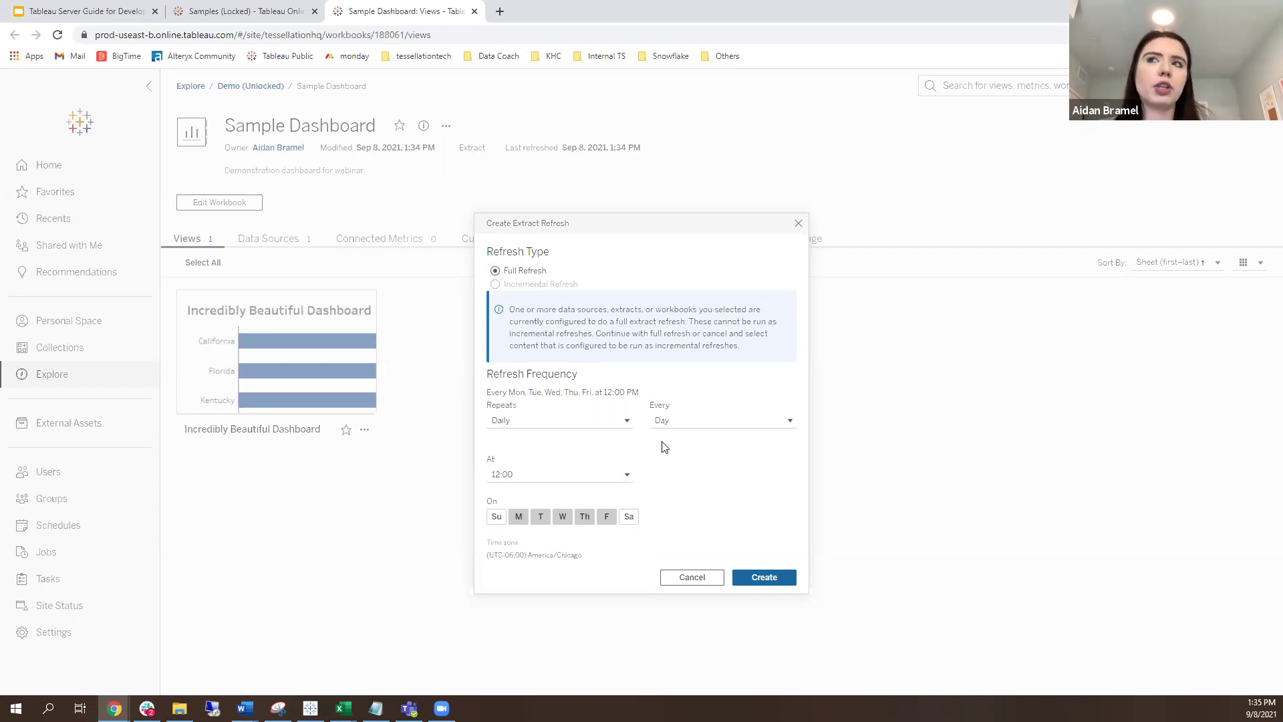
left_click(675, 421)
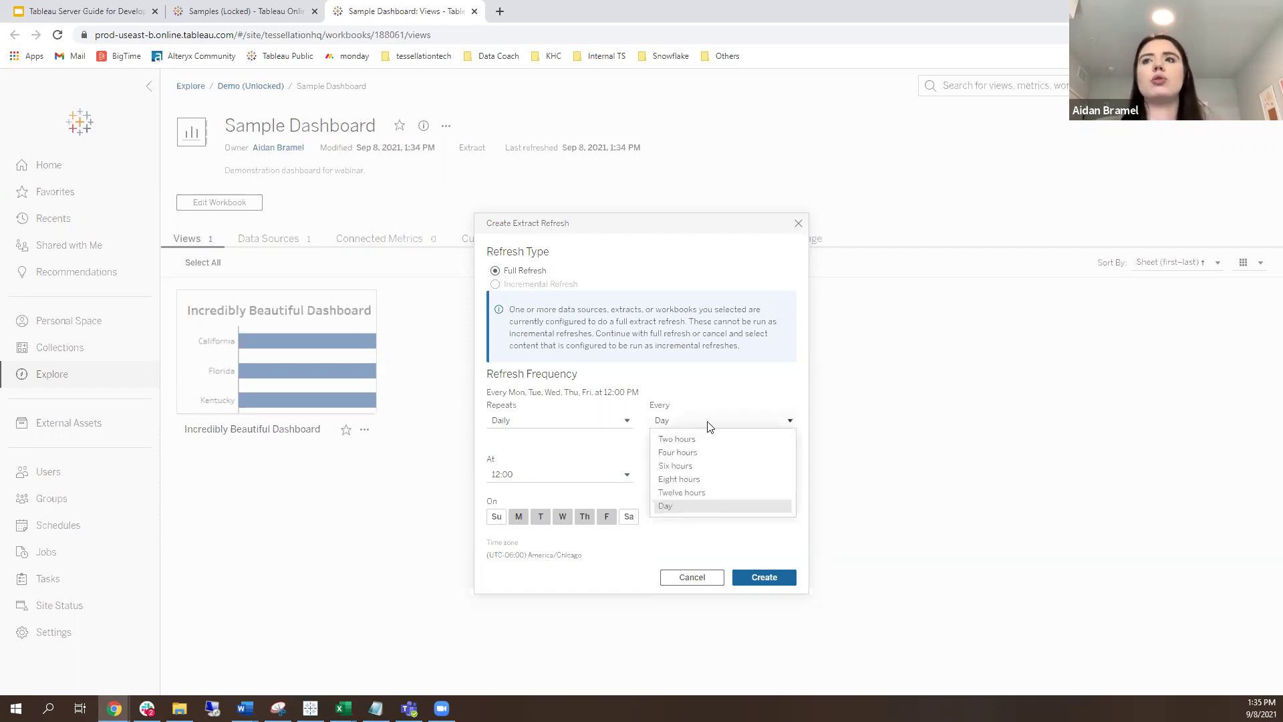
left_click(710, 427)
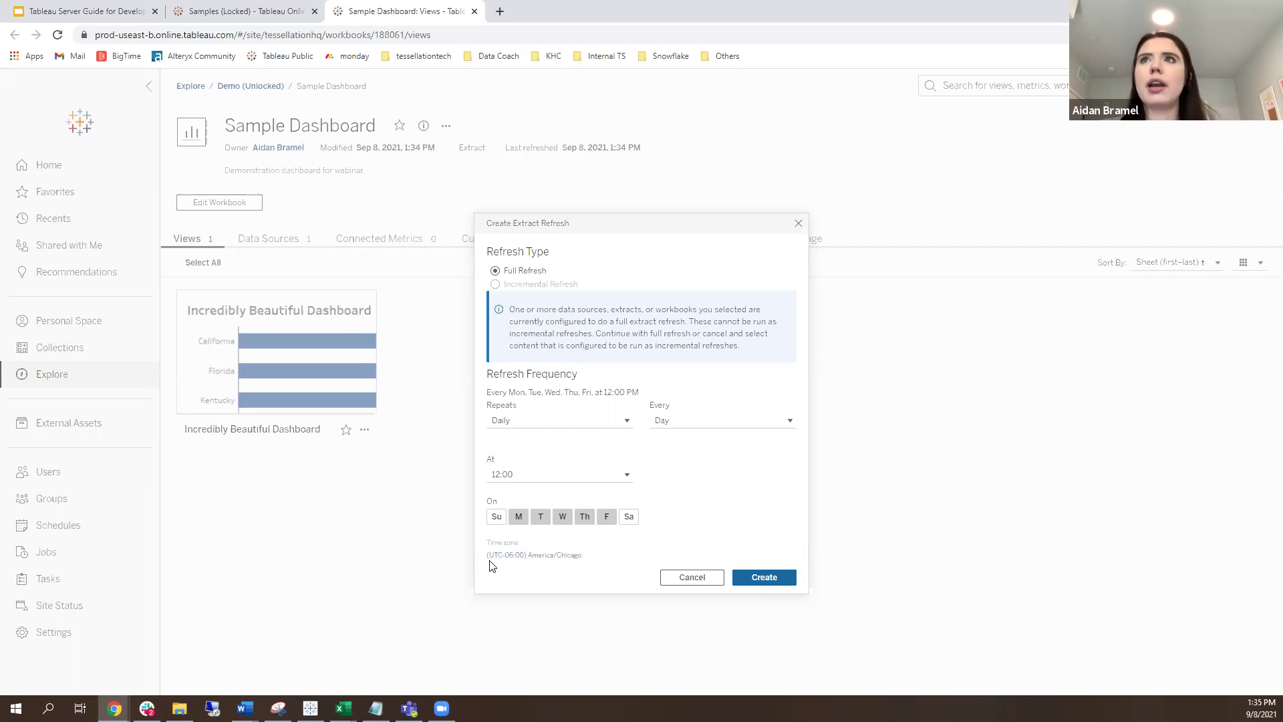
left_click(759, 578)
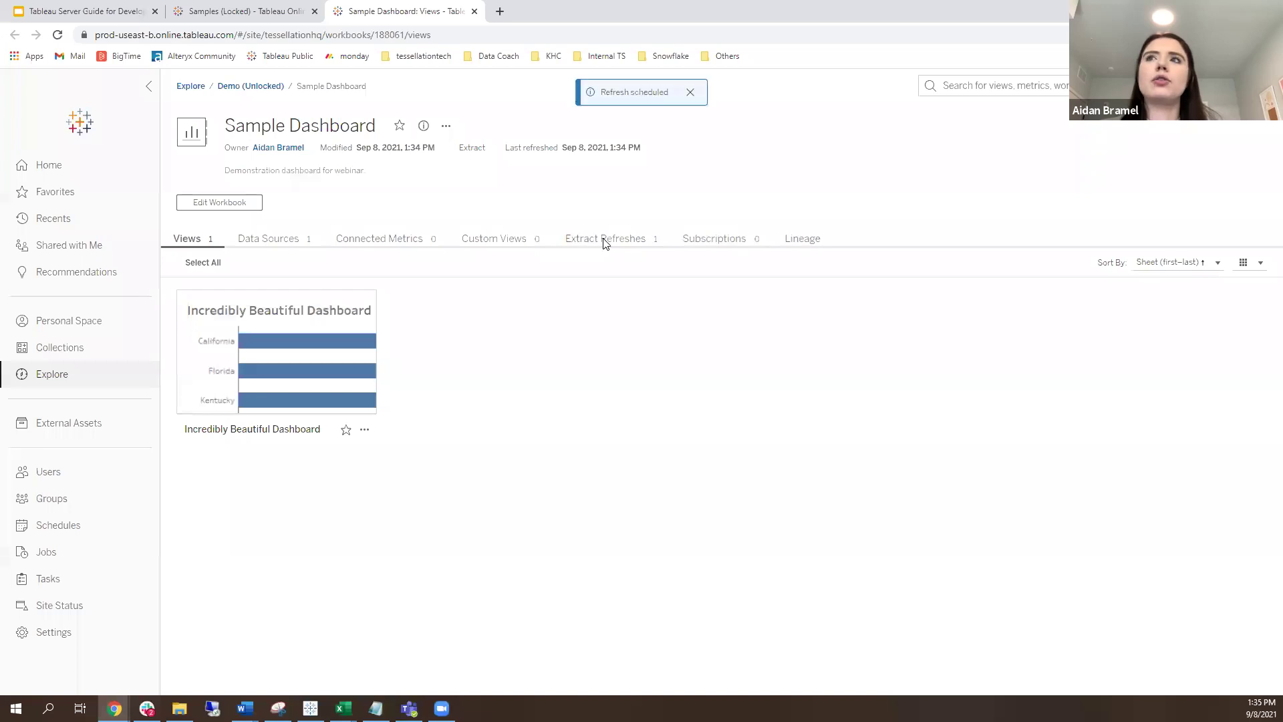
Examine the workbook's extract refresh entry, including its schedule, last update and available actions
left_click(604, 242)
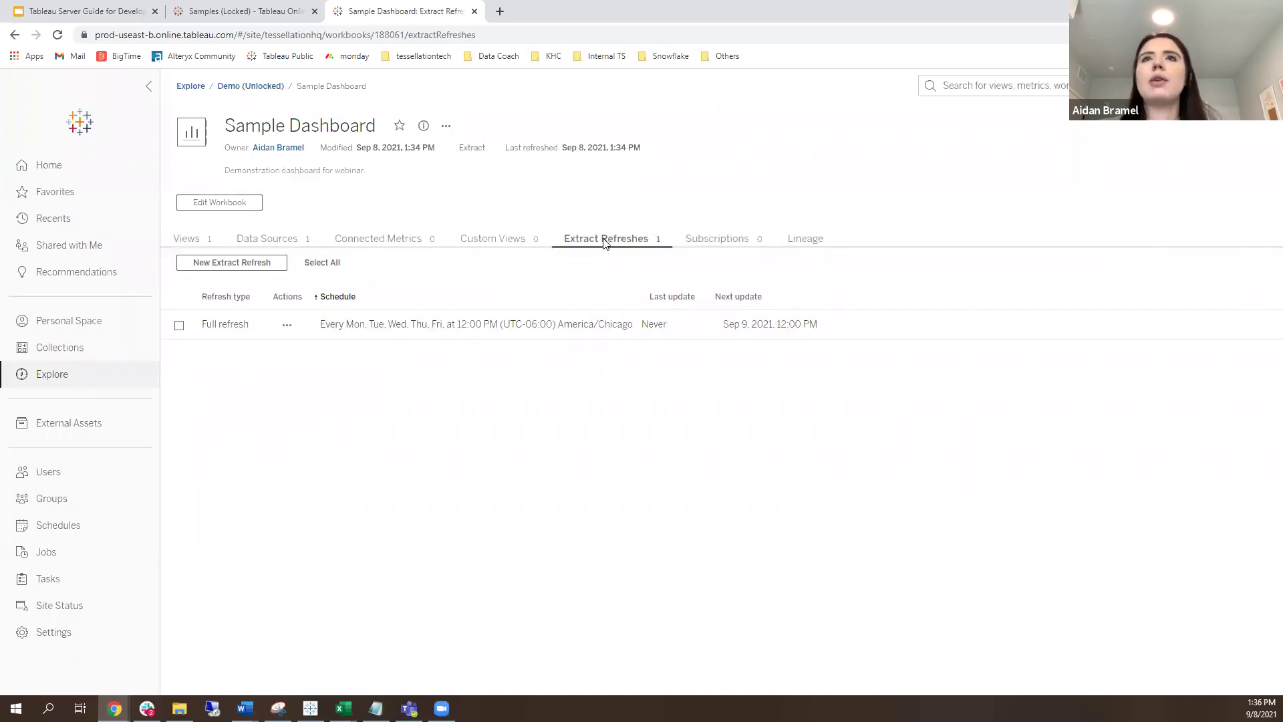
left_click_drag(321, 325, 505, 326)
left_click(504, 327)
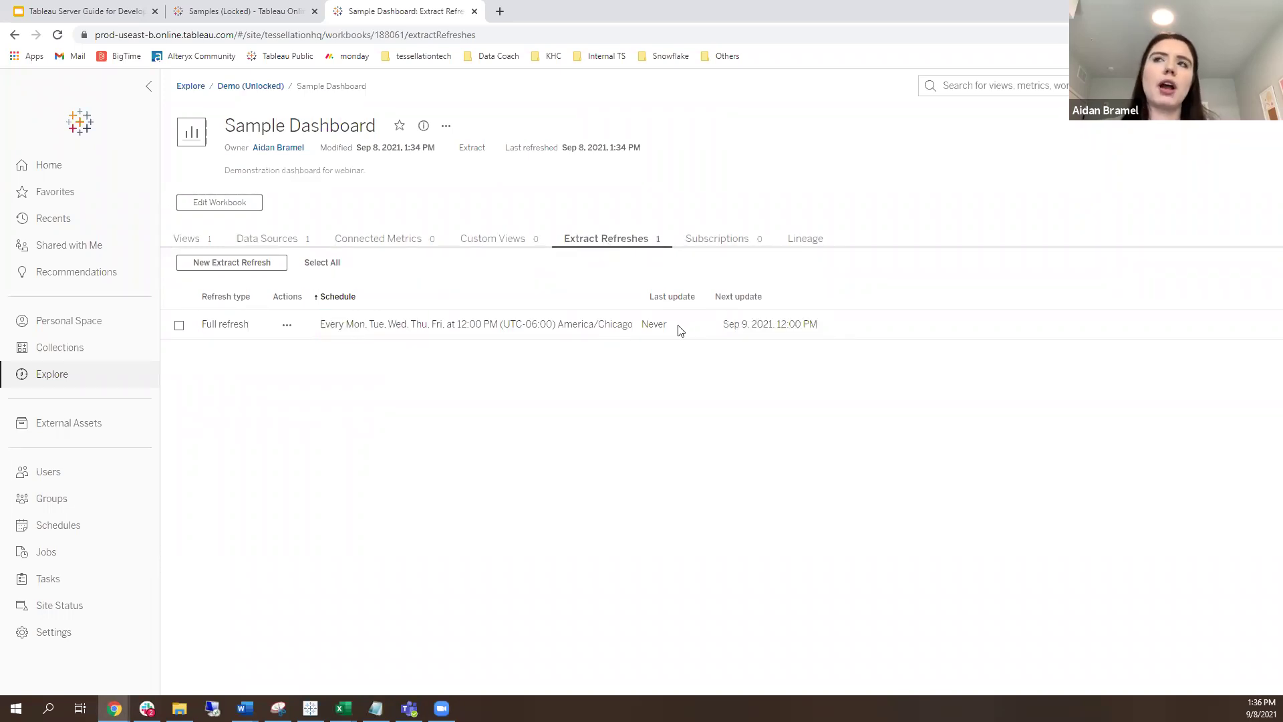
left_click_drag(680, 330, 648, 329)
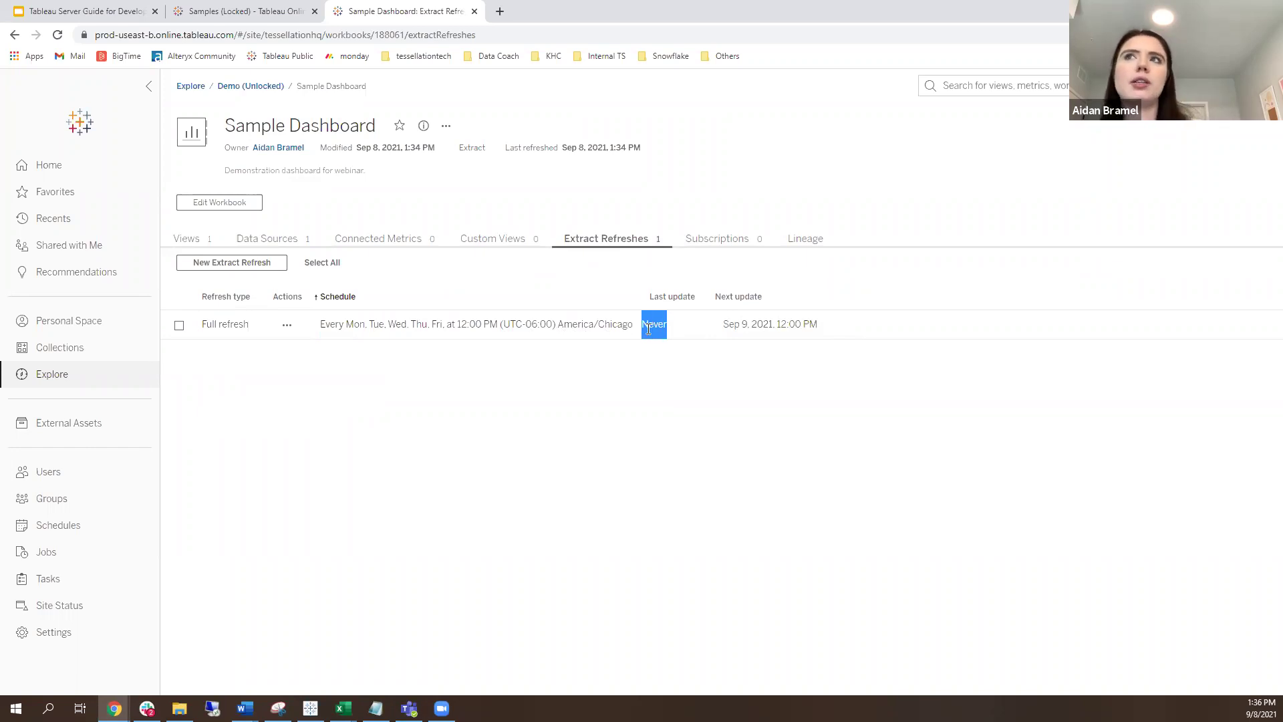
left_click(286, 371)
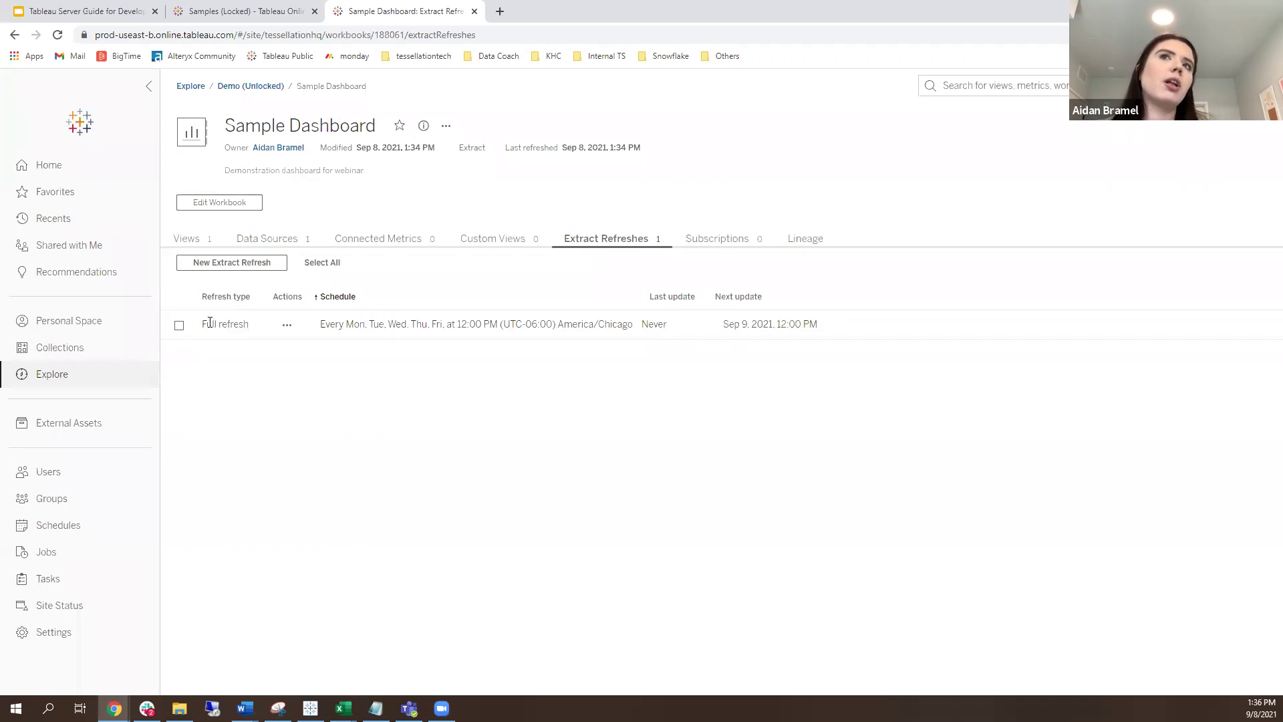
left_click(289, 327)
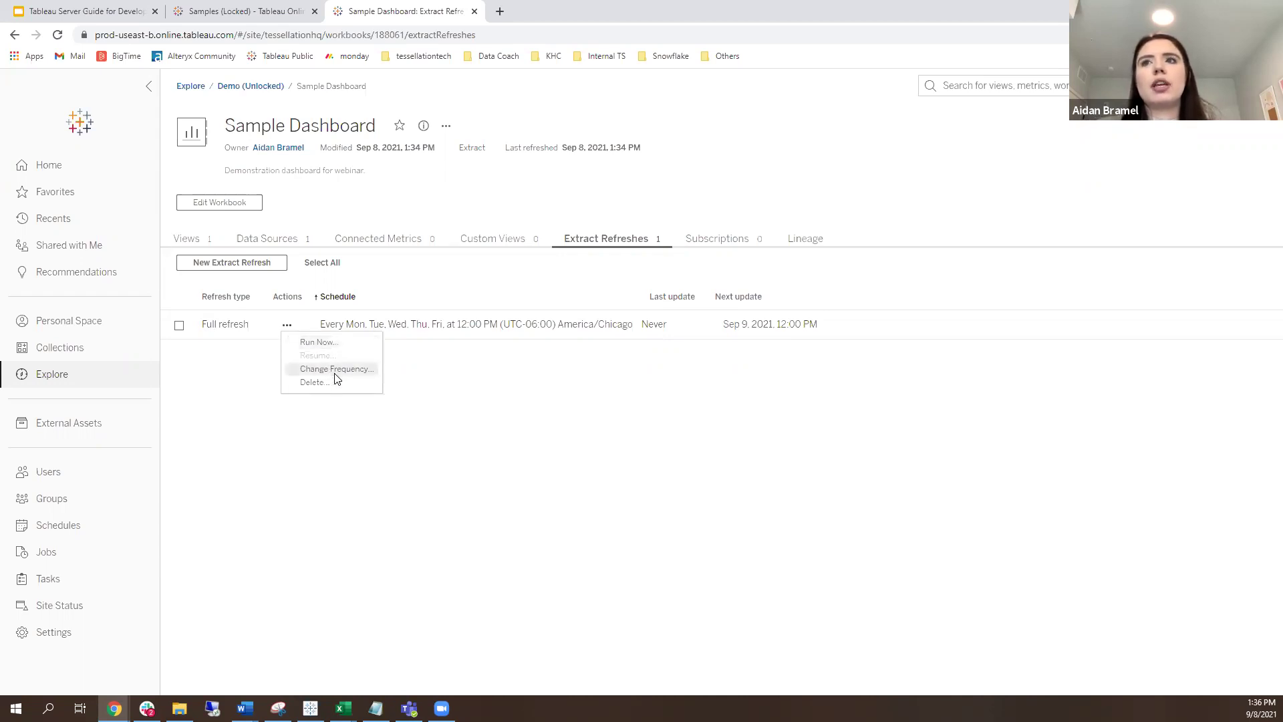
left_click(484, 279)
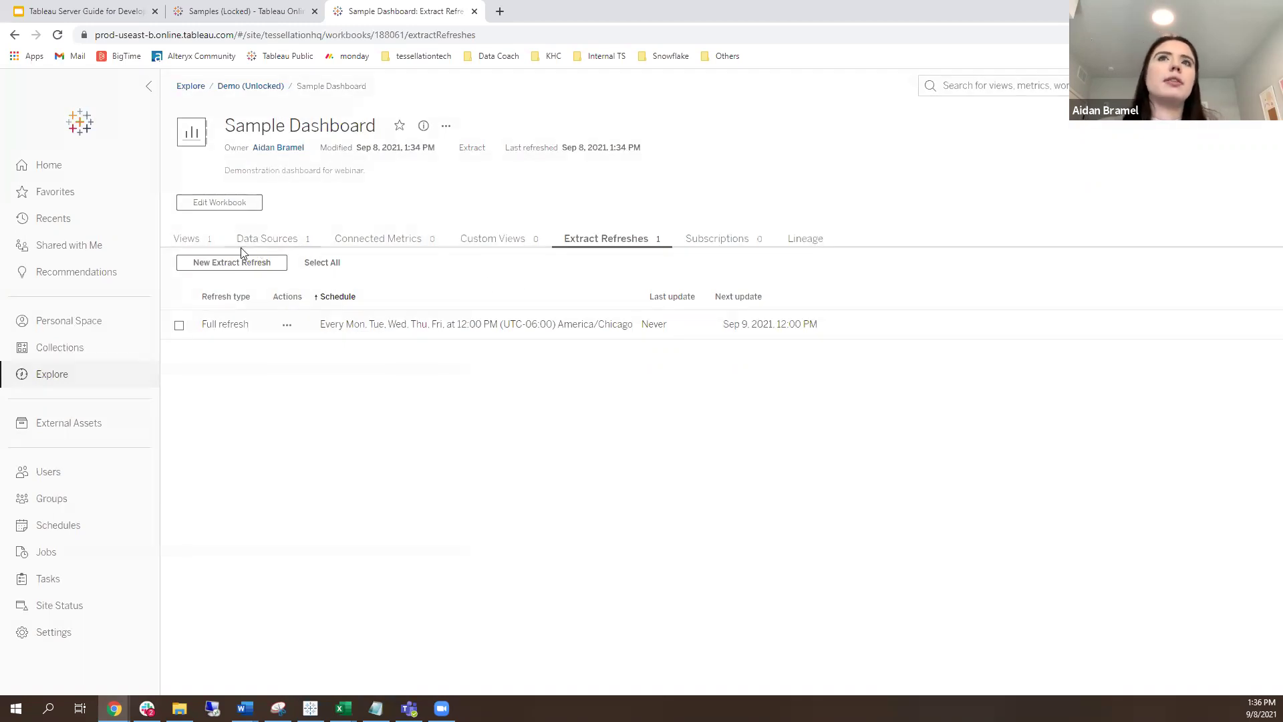
Open the connection settings of the superstore (PUBLIC) data source, review the server and password options, and close them without saving
left_click(292, 241)
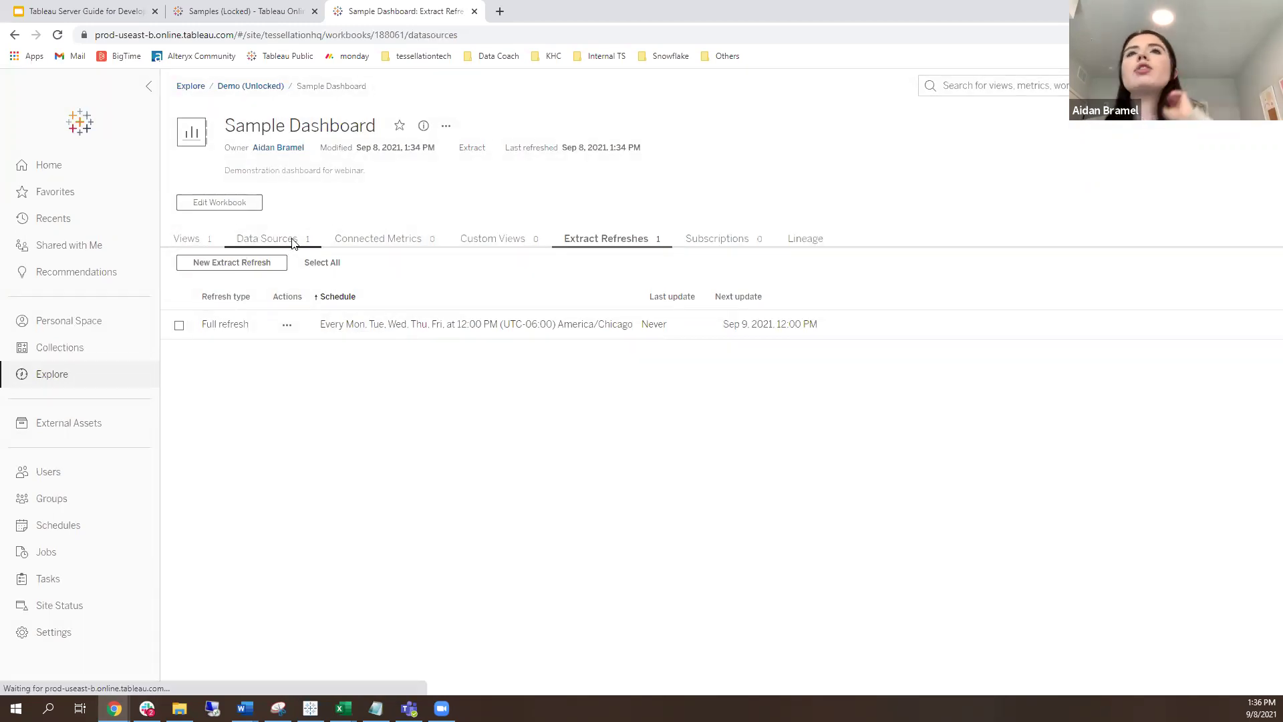
mouse_move(349, 386)
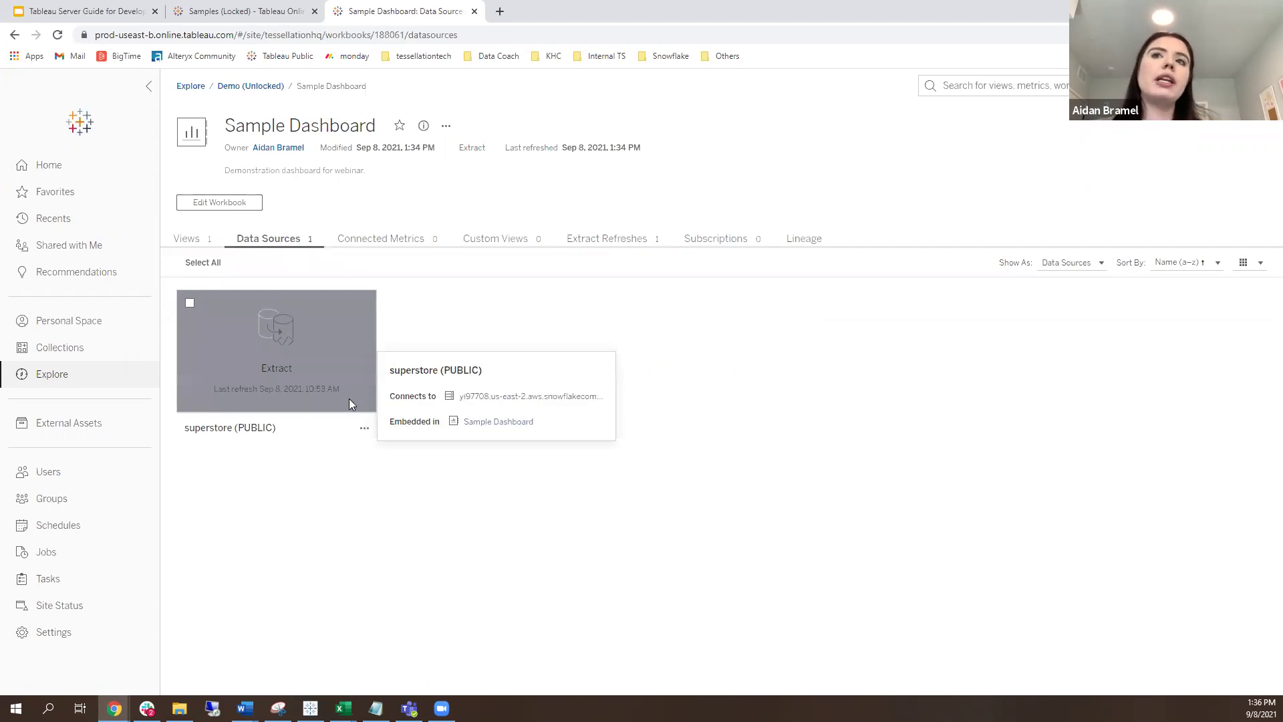
left_click(364, 427)
left_click(404, 474)
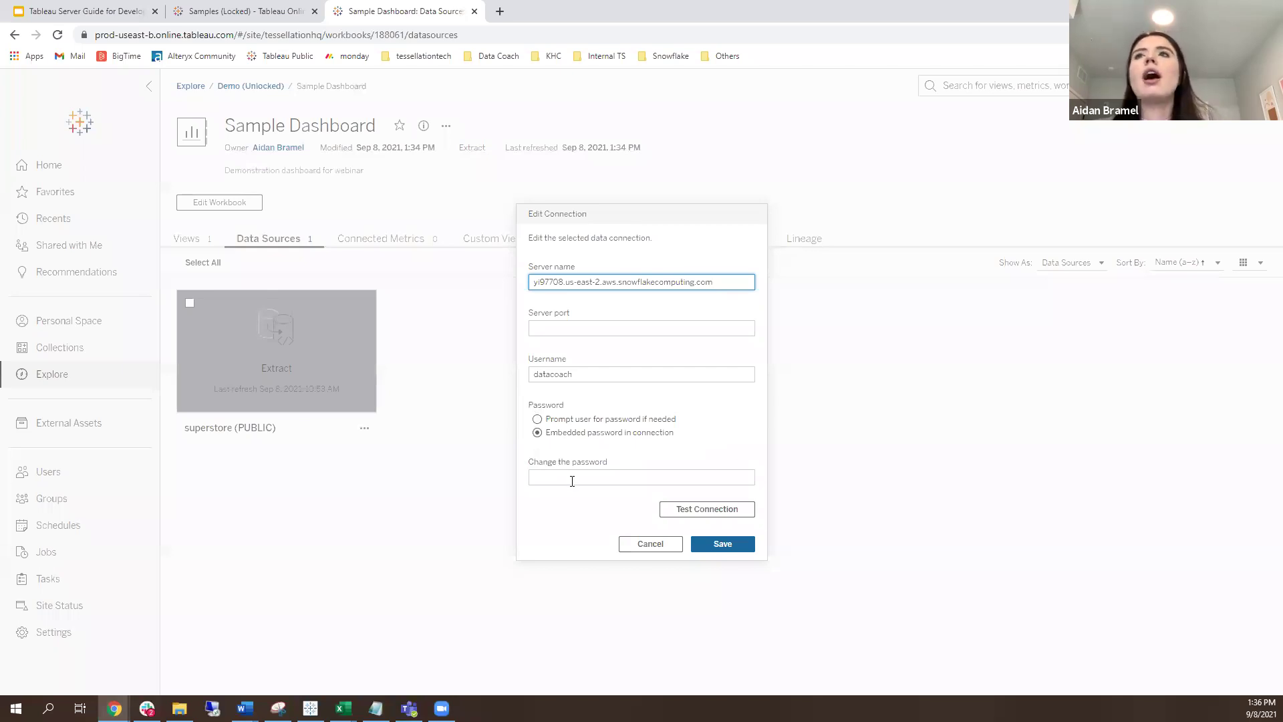
left_click(738, 510)
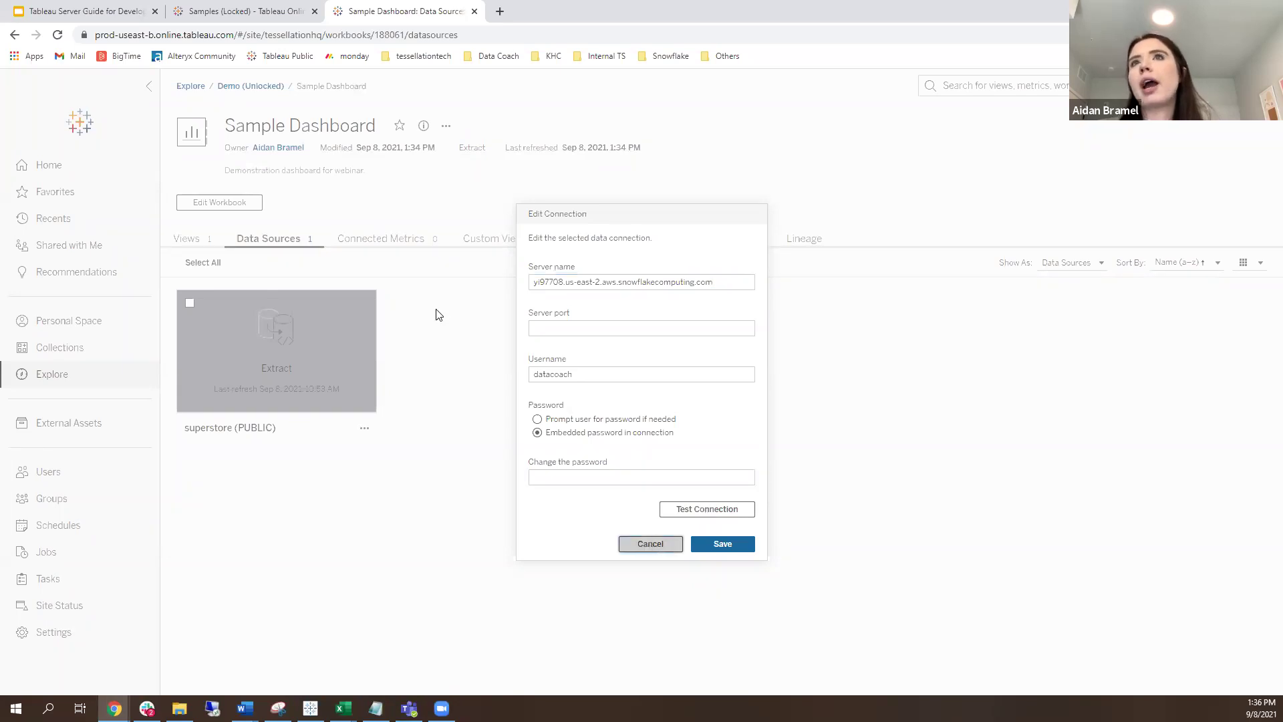
key("Escape")
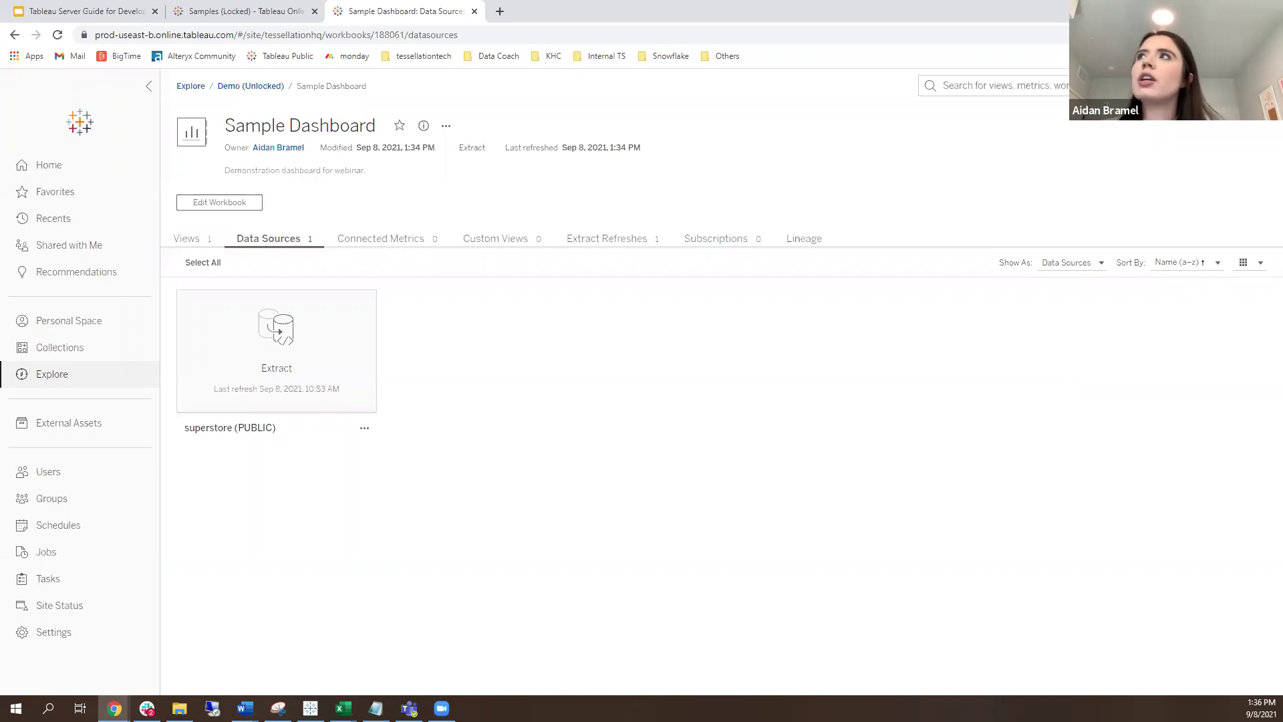
Open the account settings and examine the saved credentials for data sources, including the OneDrive entry
left_click(1251, 85)
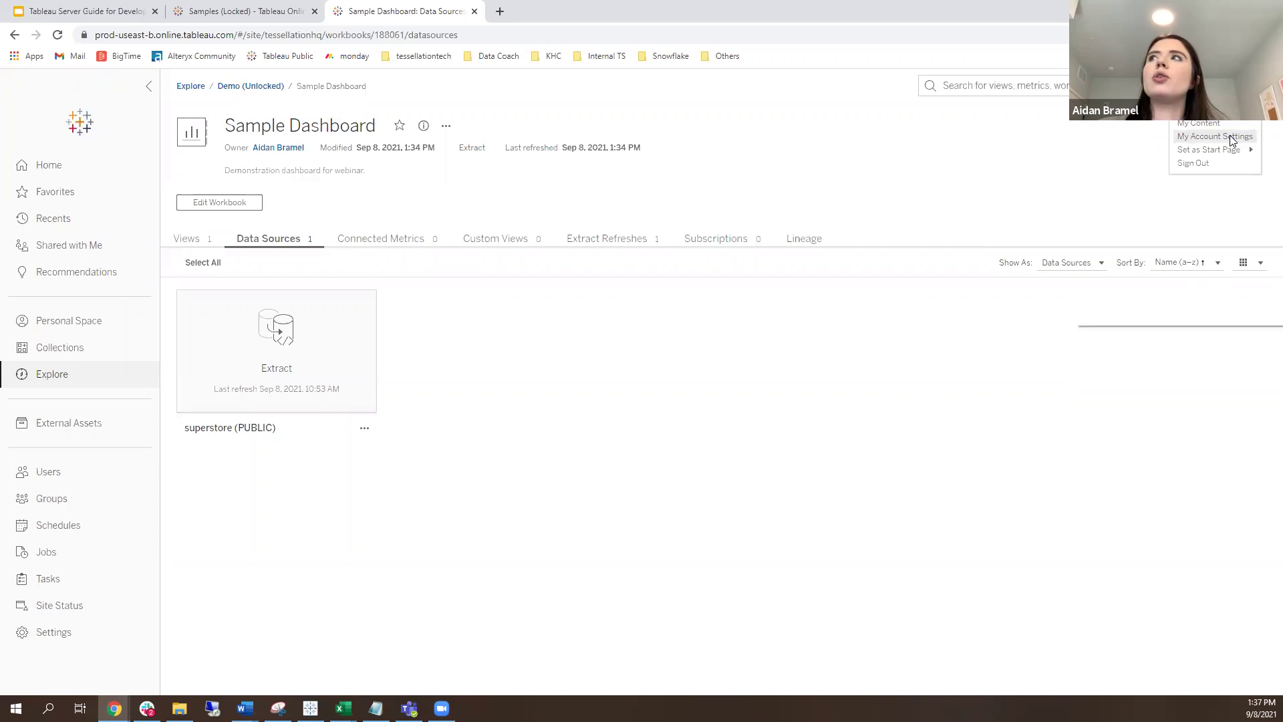
right_click(1223, 135)
left_click(1227, 137)
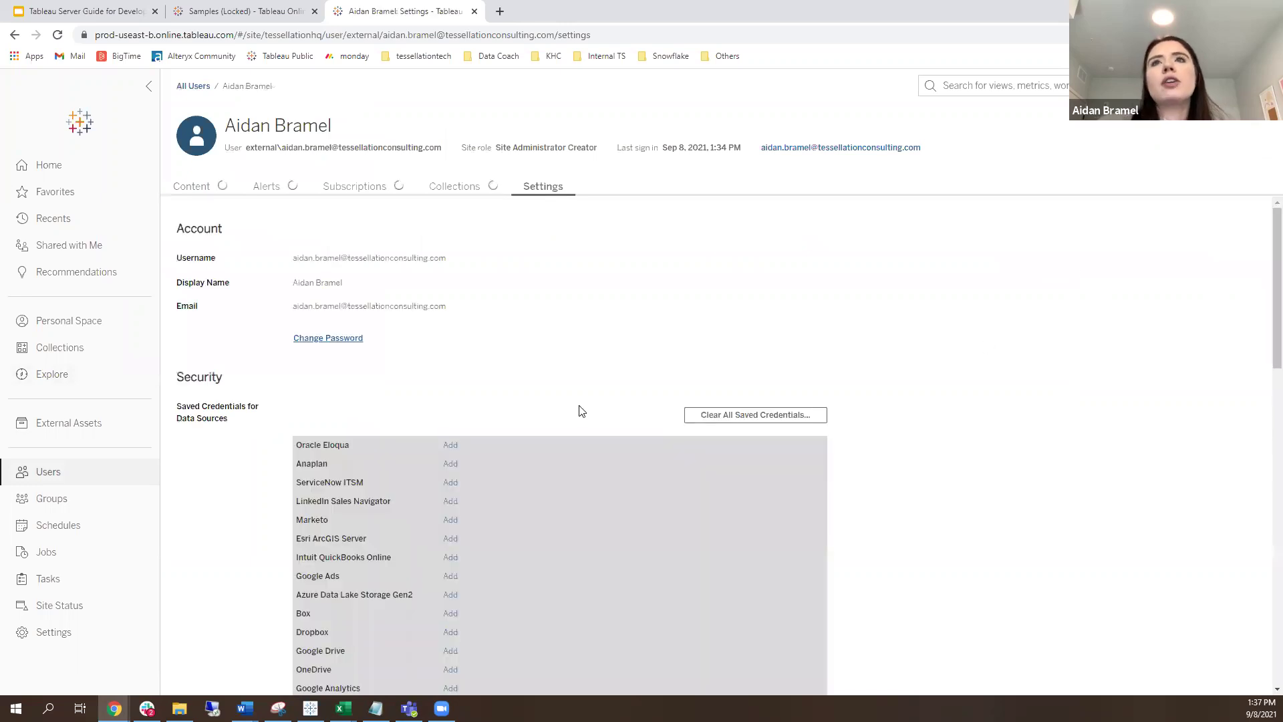
scroll(366, 434, "down", 2)
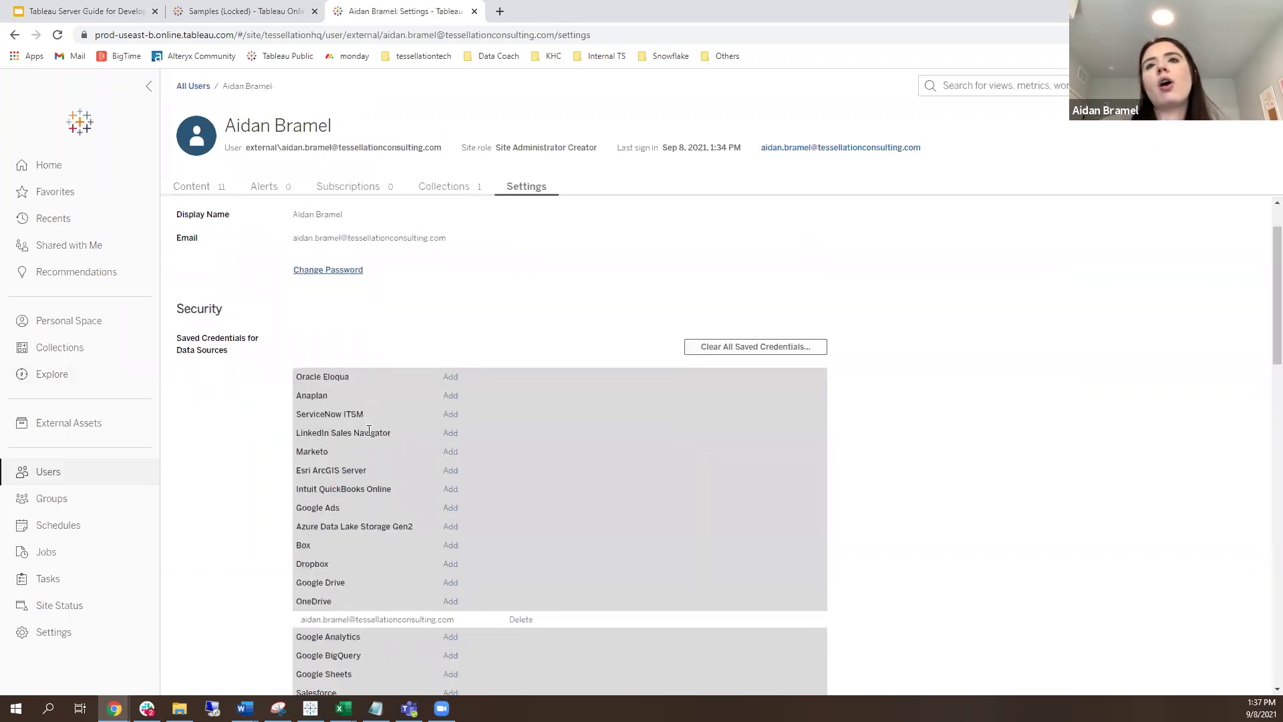
scroll(367, 435, "down", 3)
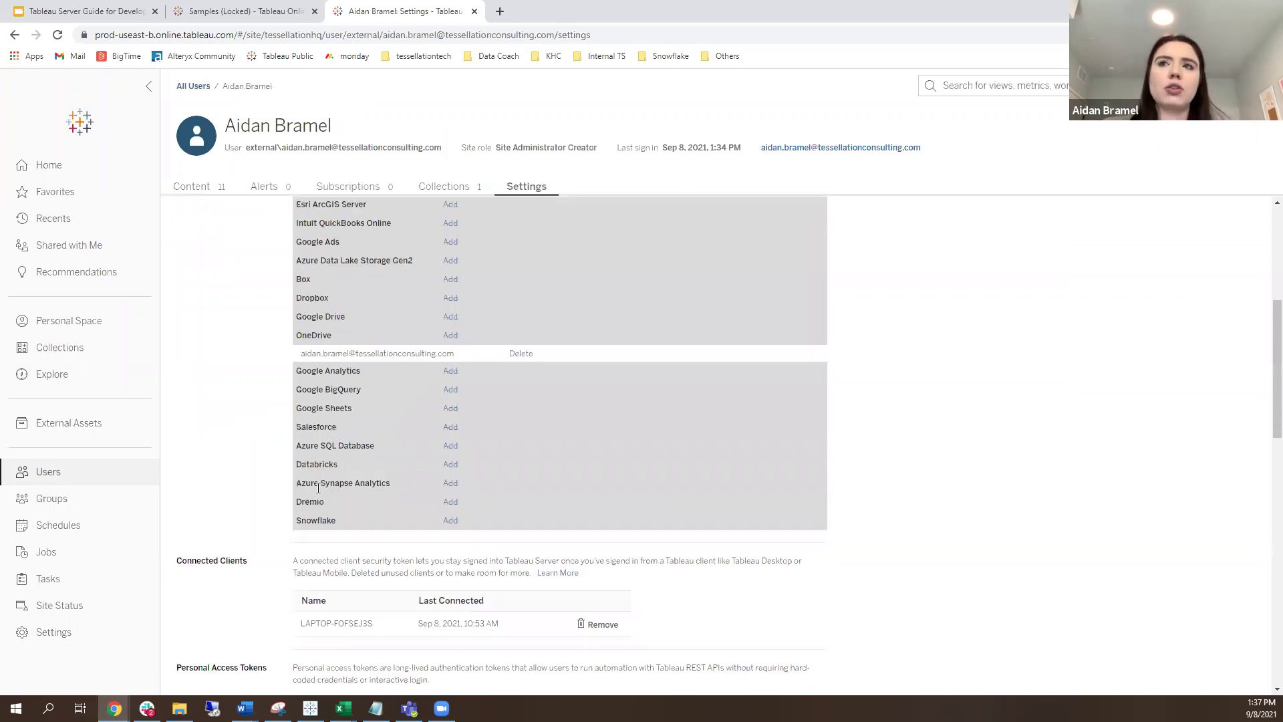
scroll(318, 488, "up", 2)
triple_click(509, 489)
left_click_drag(604, 459, 604, 459)
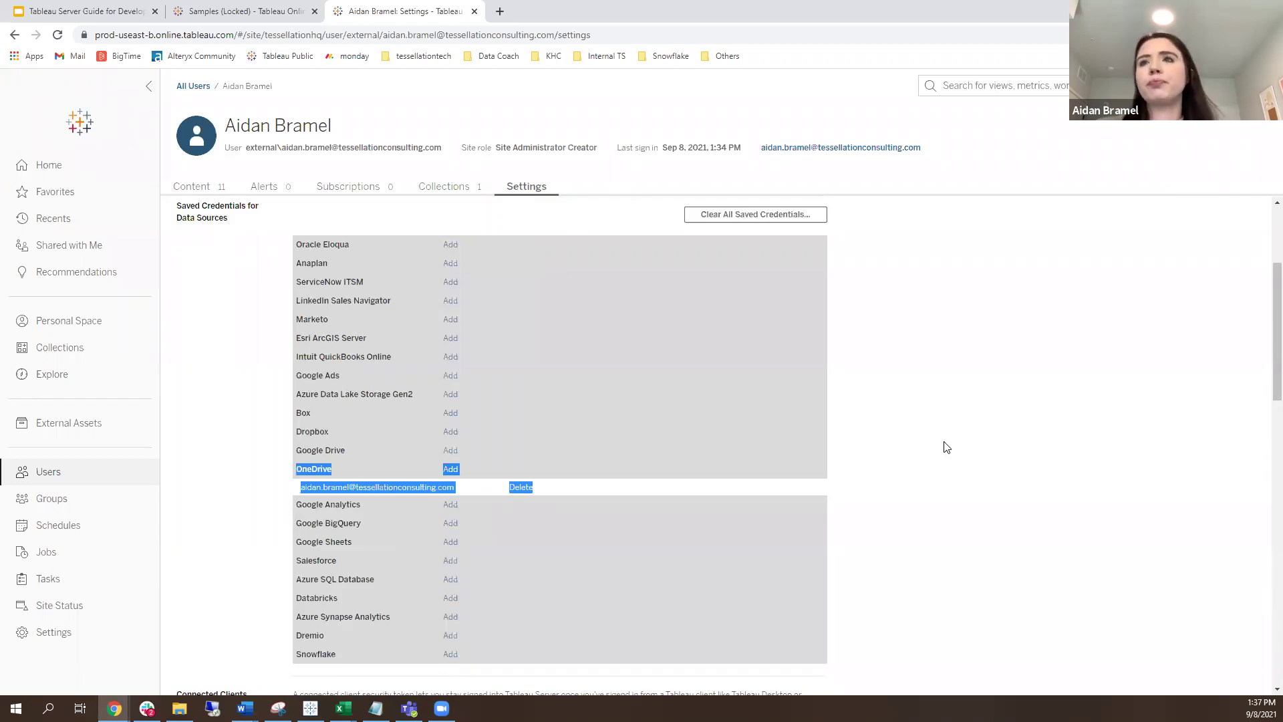
left_click(889, 465)
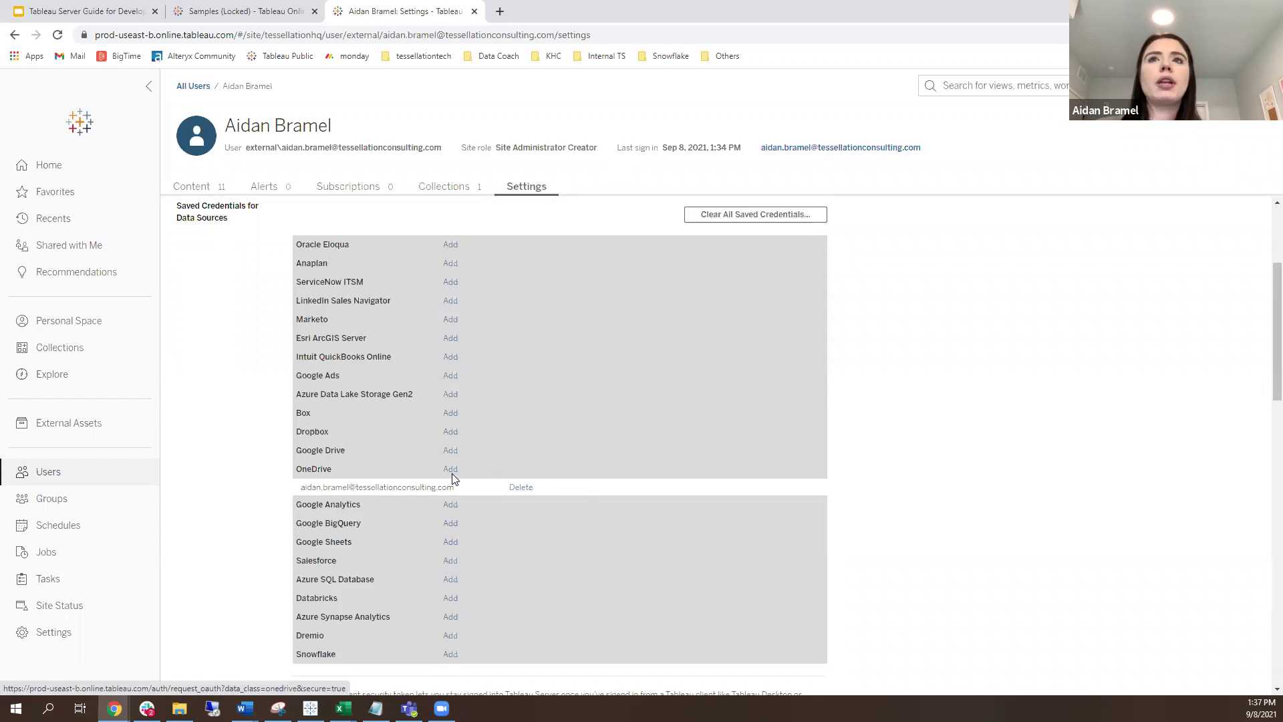
Open the form for adding a new saved credential, review its OAuth instance URL and role fields, and cancel it
scroll(452, 475, "down", 3)
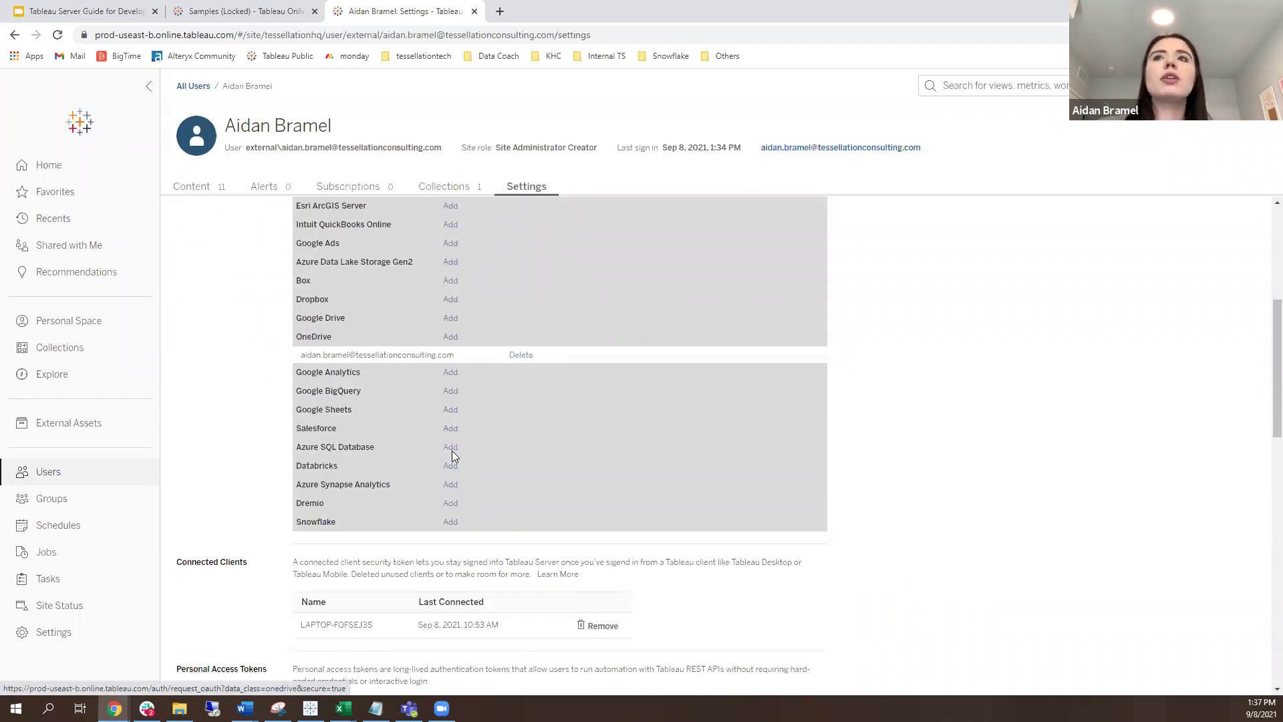
scroll(452, 452, "down", 1)
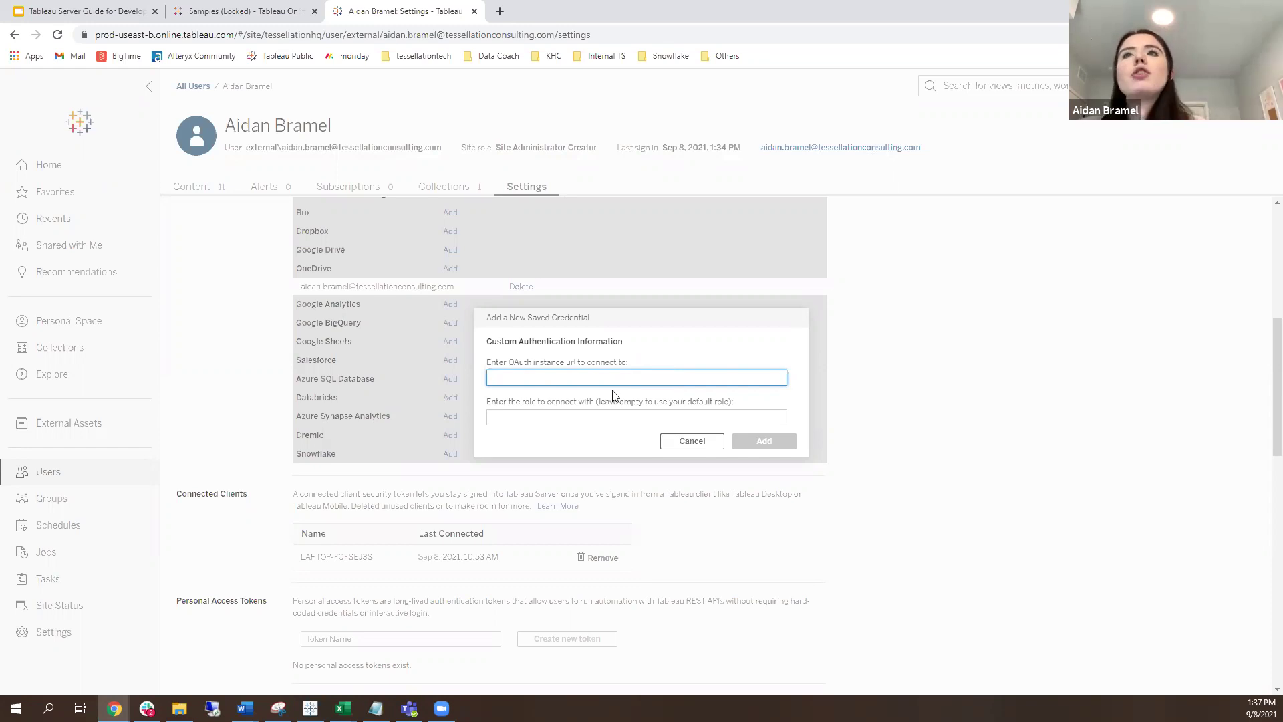
left_click(549, 414)
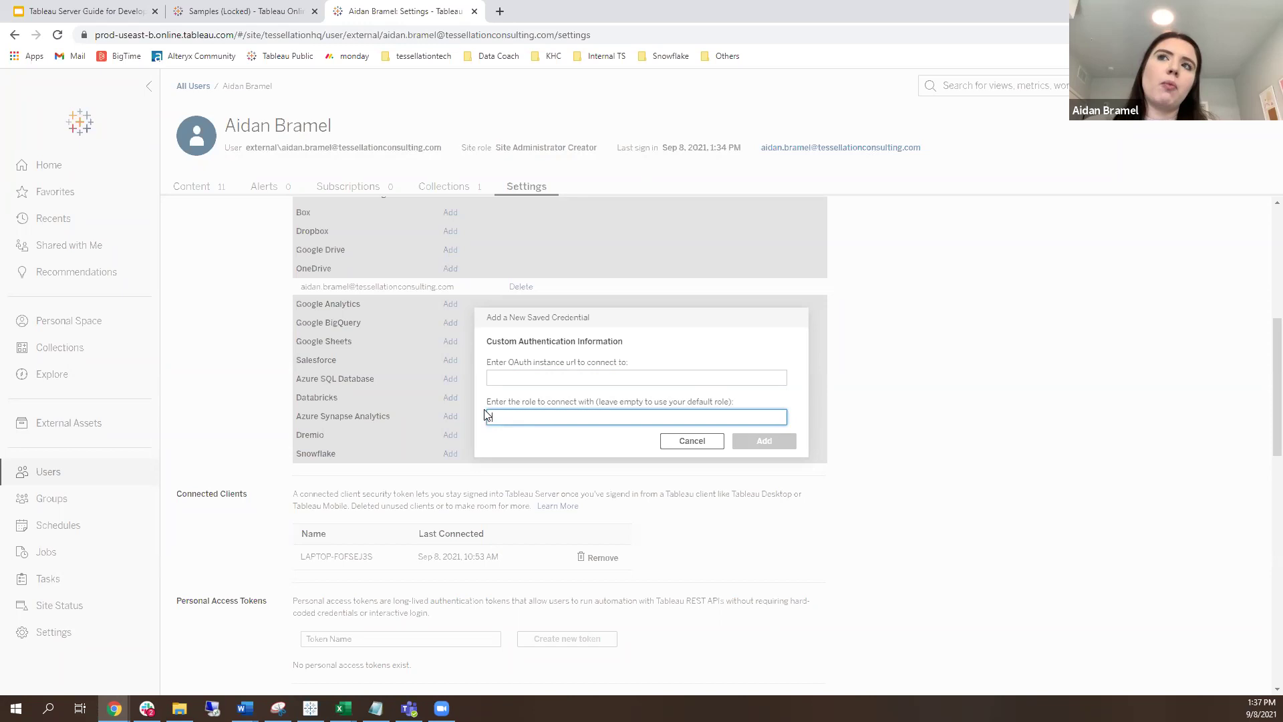
left_click(692, 441)
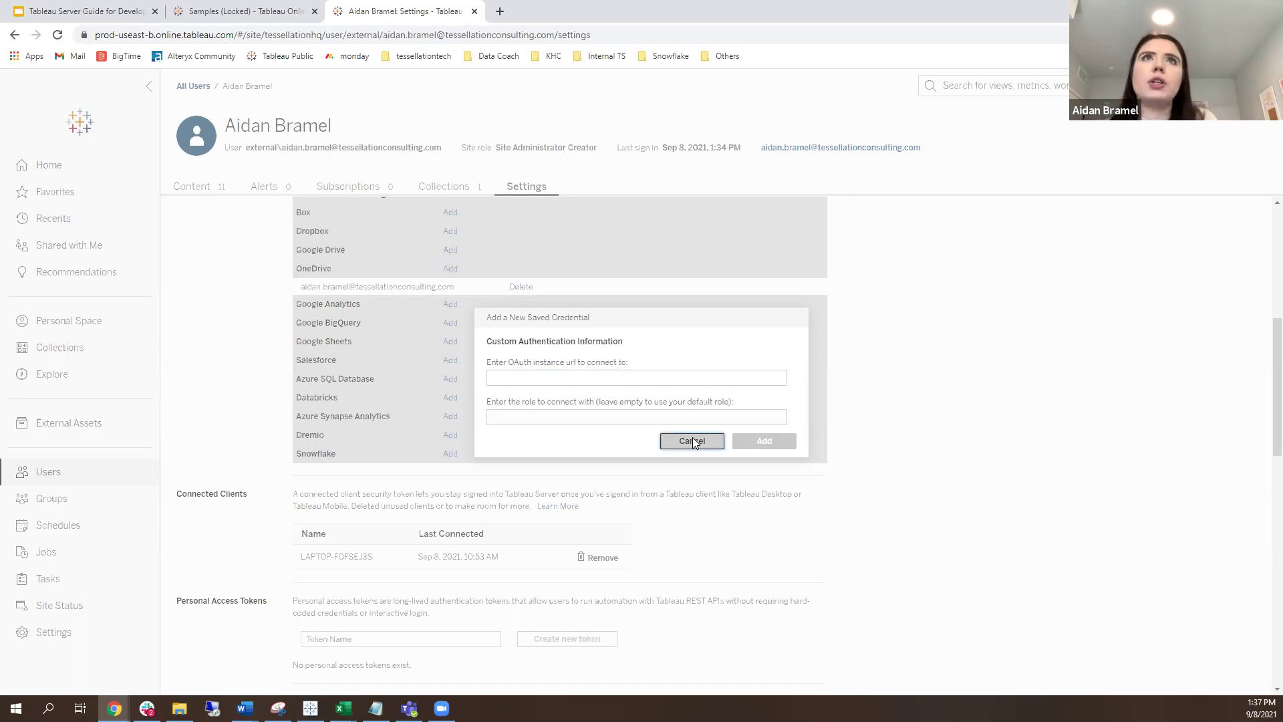
left_click(692, 439)
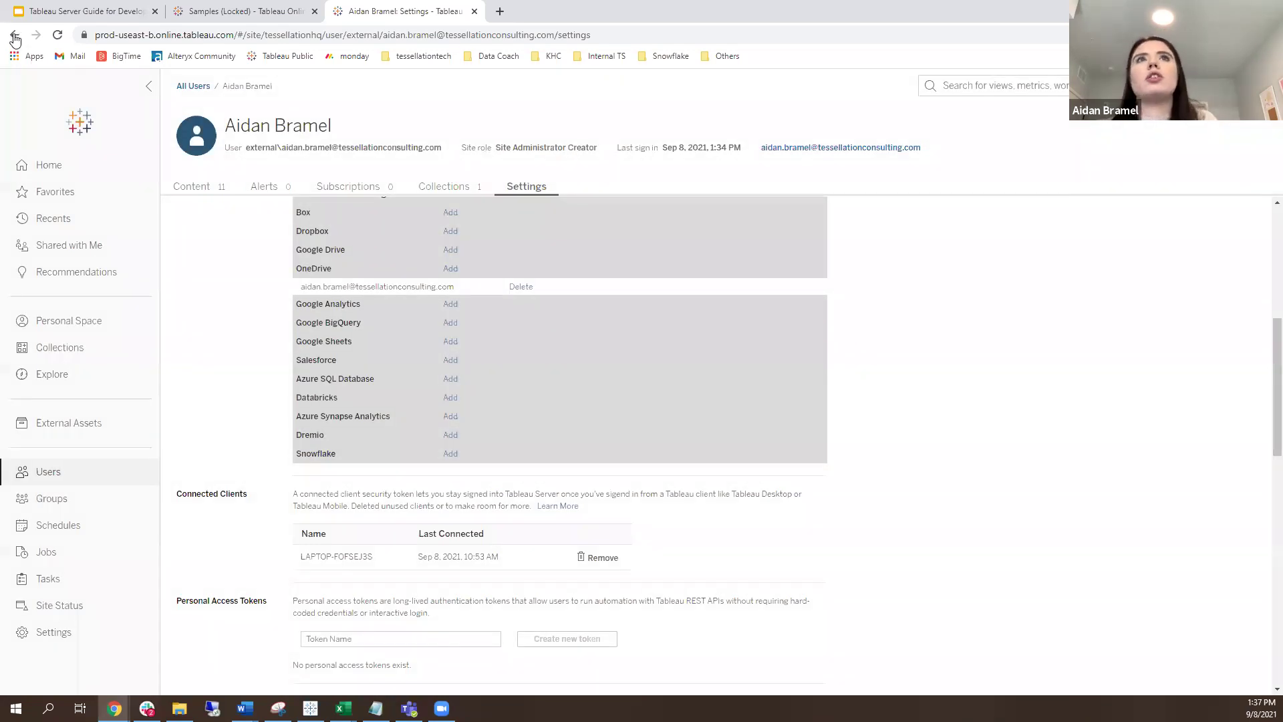
Return to the Sample Dashboard workbook and open its Incredibly Beautiful Dashboard view
right_click(15, 36)
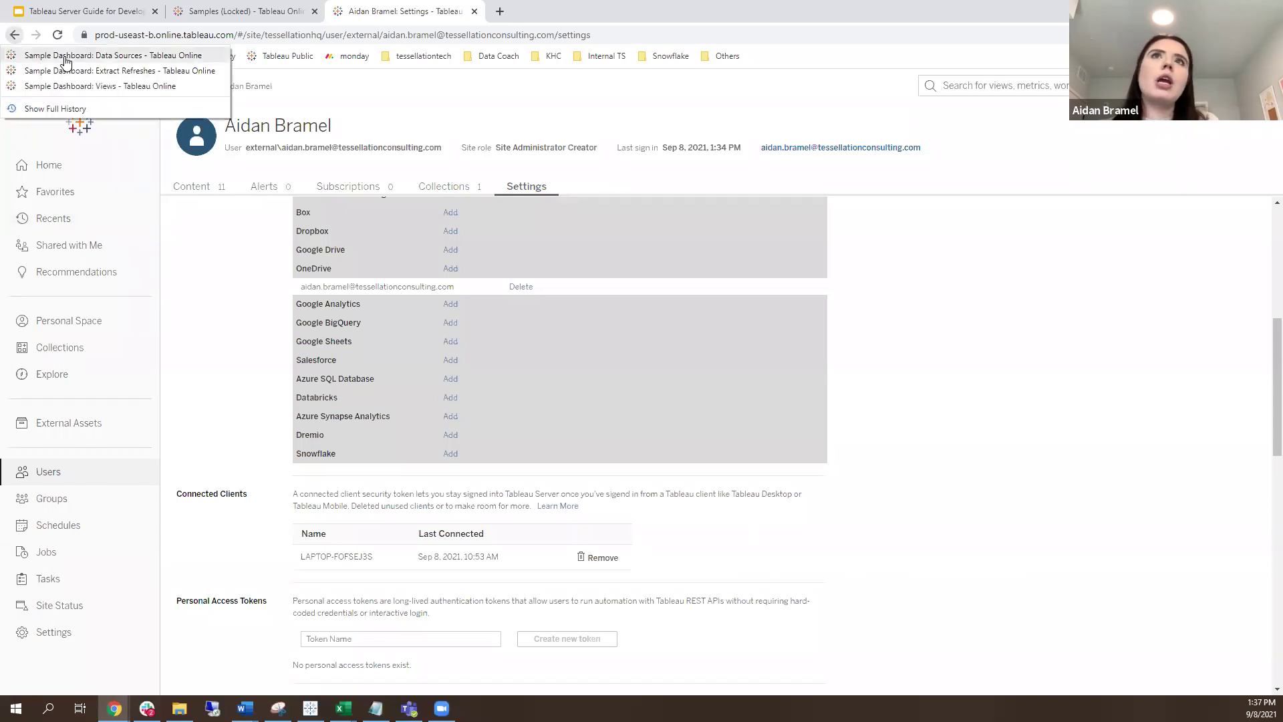
left_click(65, 56)
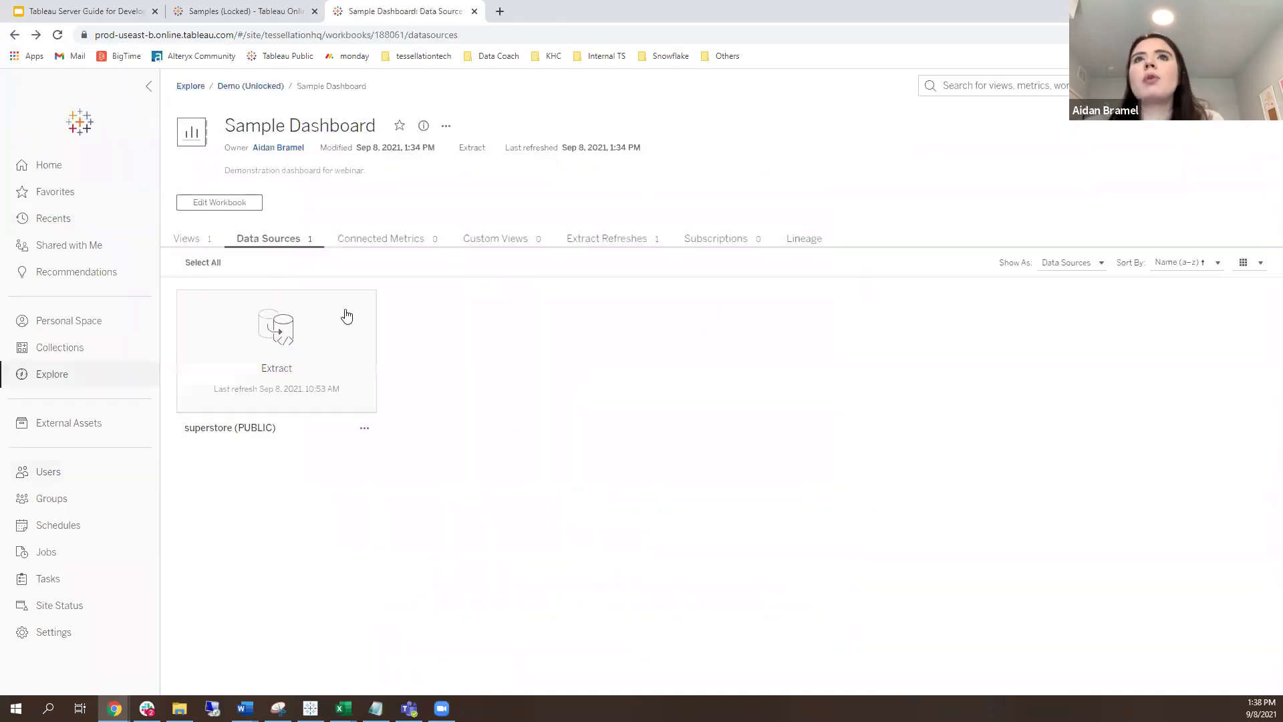
mouse_move(351, 348)
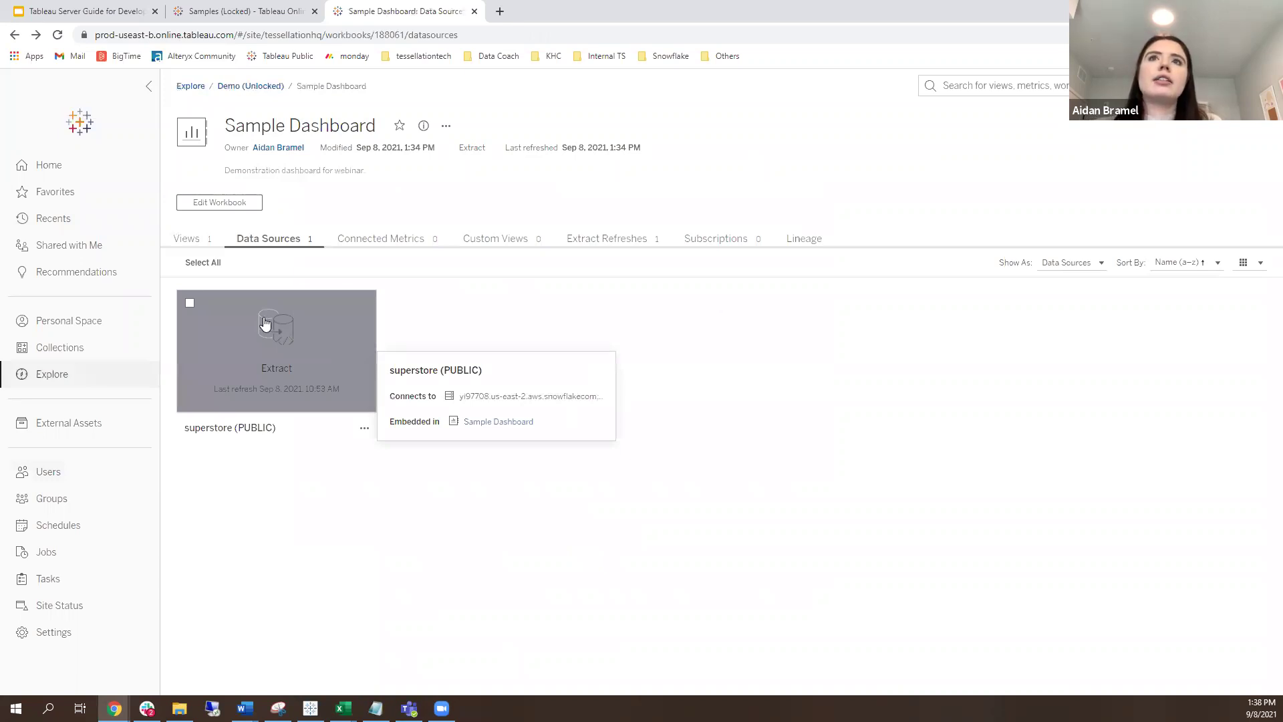
key("alt+Left")
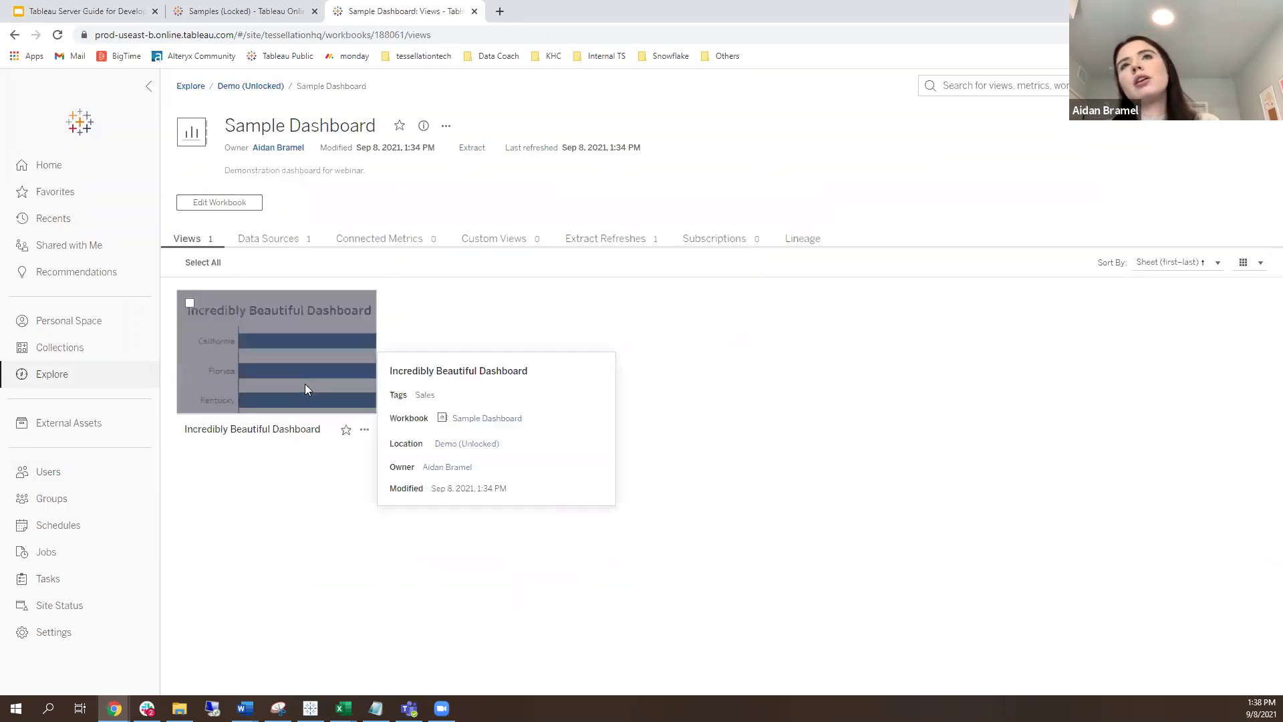
left_click(305, 385)
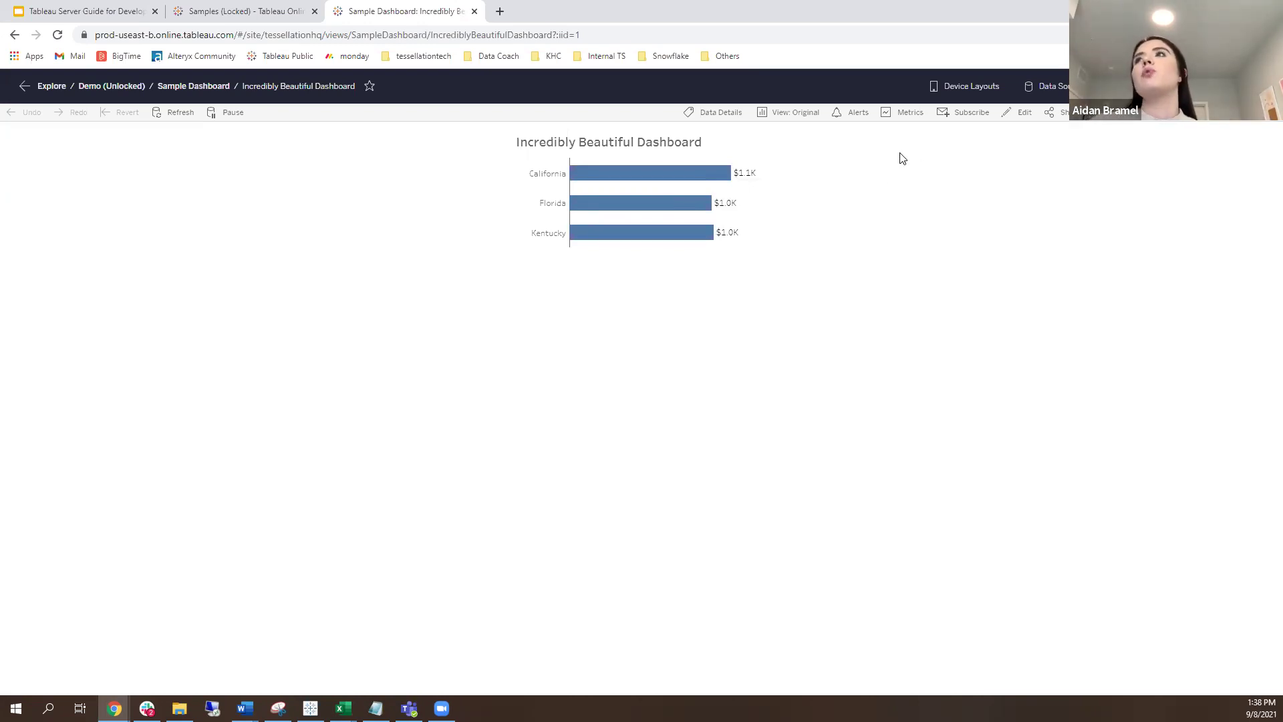
Start a subscription to the Incredibly Beautiful Dashboard view and add yourself and the Data Viz Practice group as subscribers
left_click(966, 114)
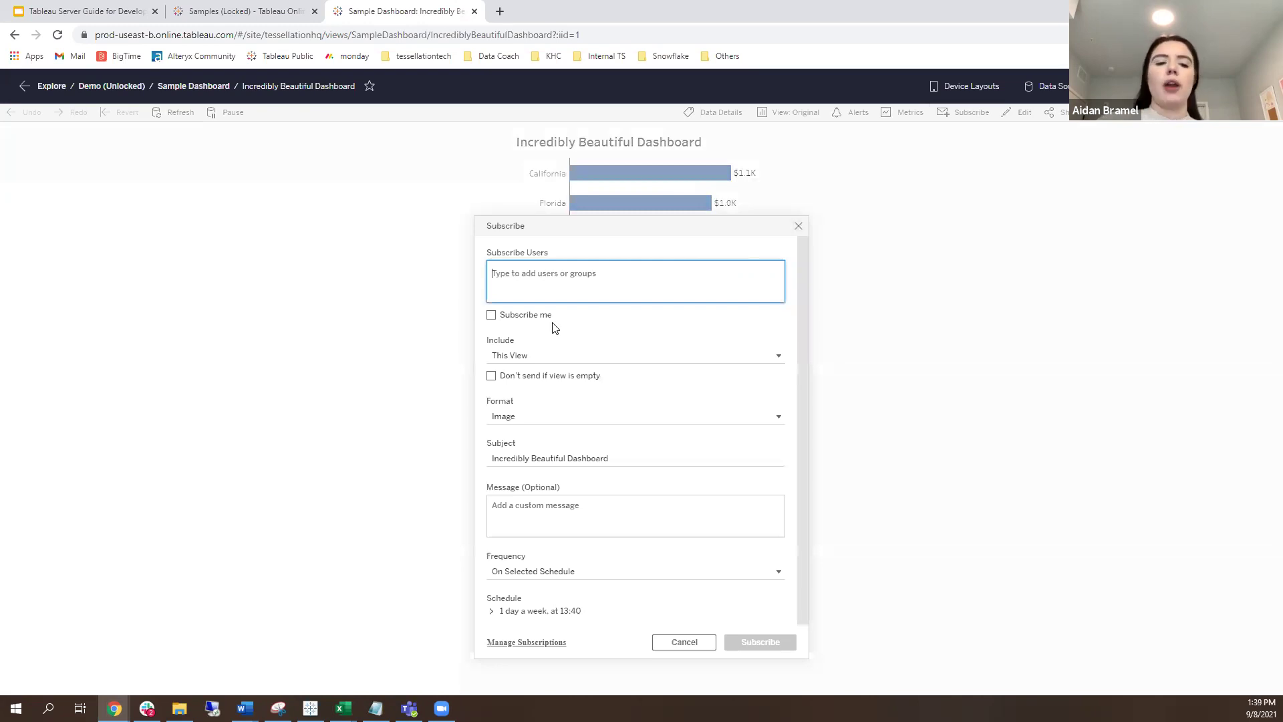
left_click(492, 315)
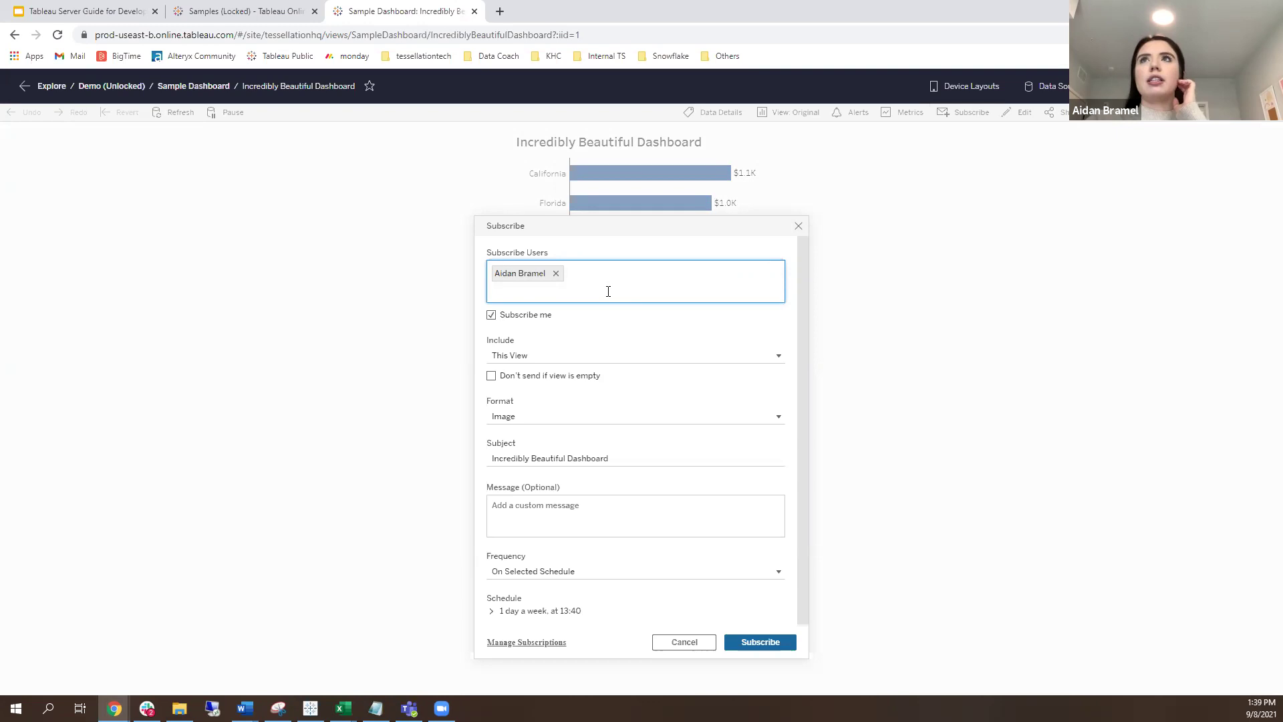
type("data")
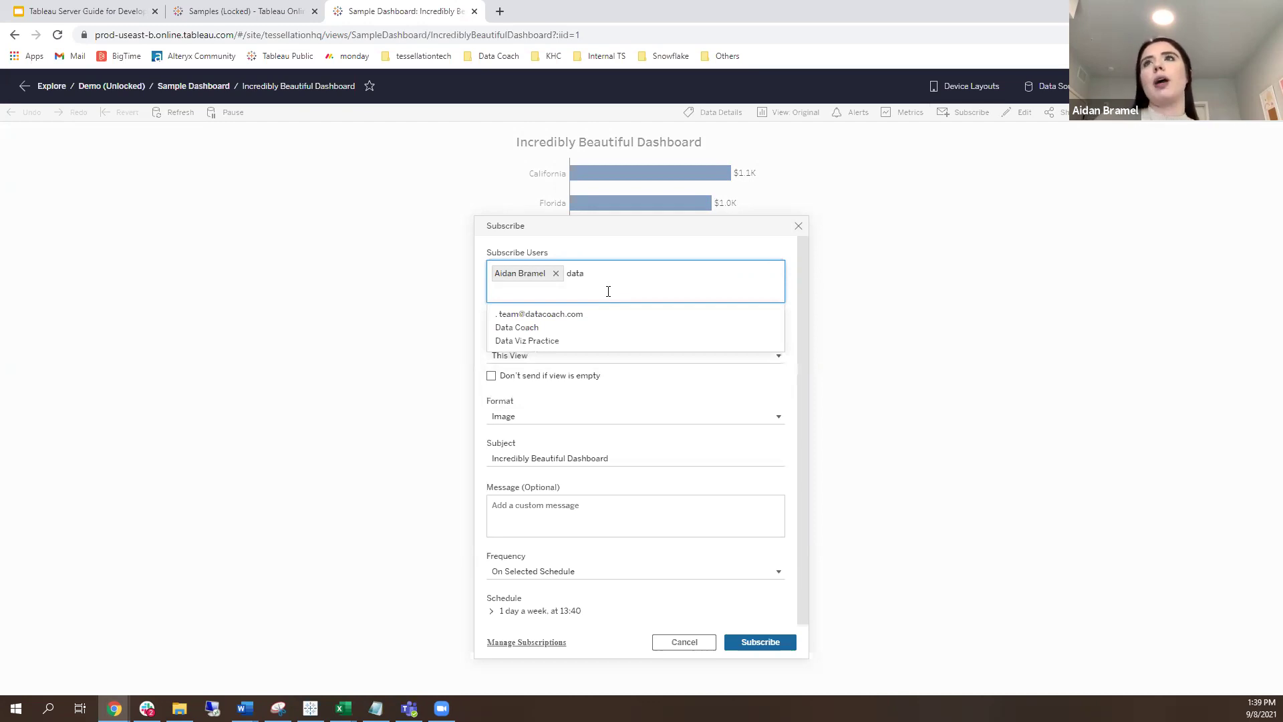
left_click(526, 340)
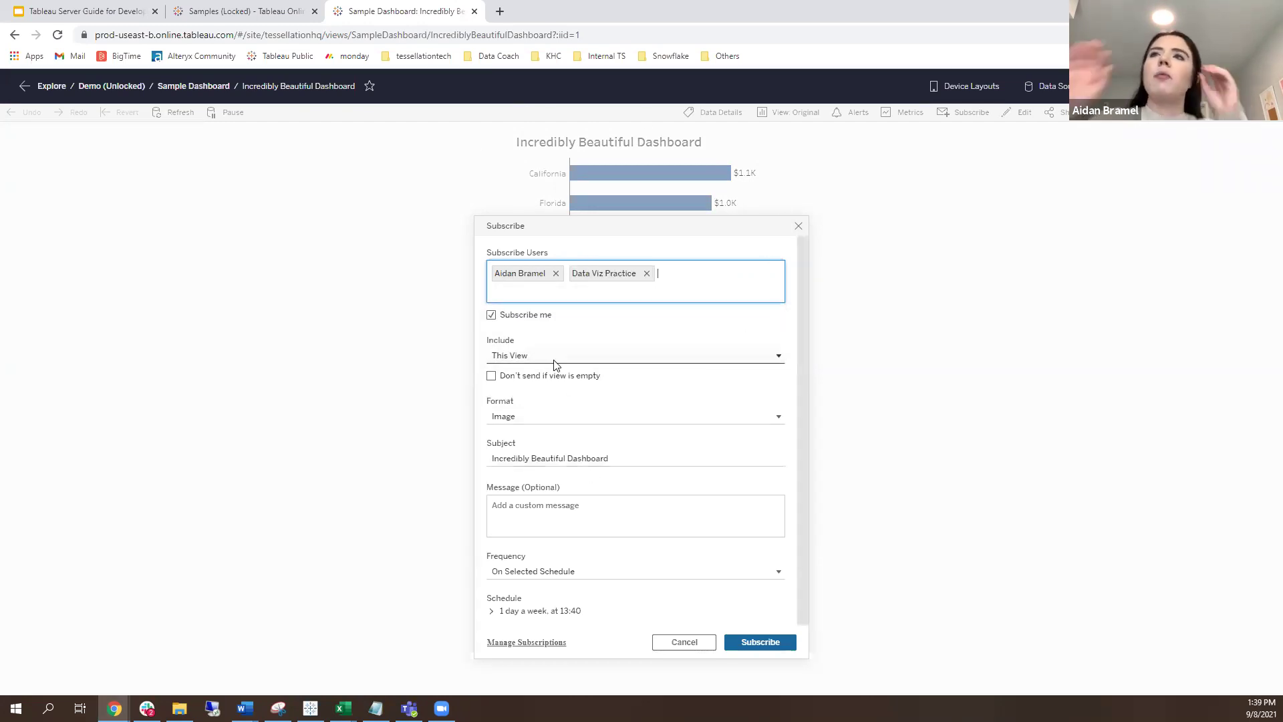
left_click_drag(592, 229, 587, 203)
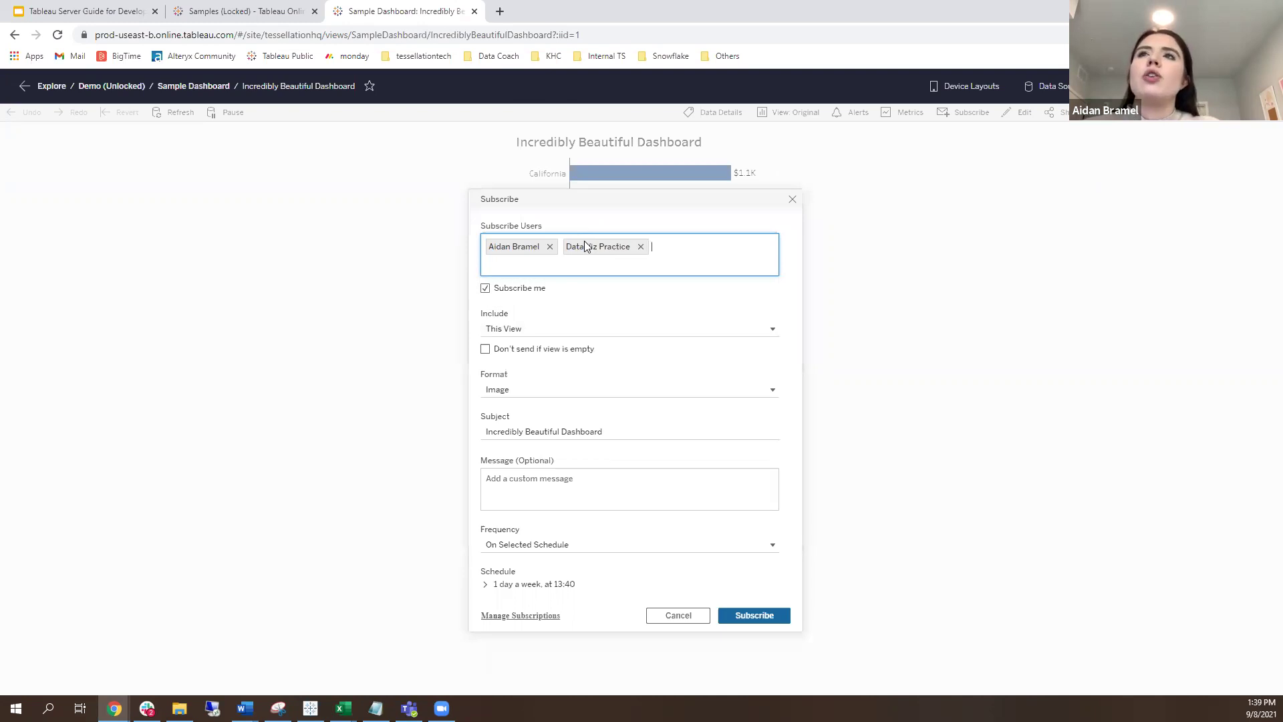
Review the subscription's include and format options and its subject and message fields, keeping This View and Image
left_click(628, 298)
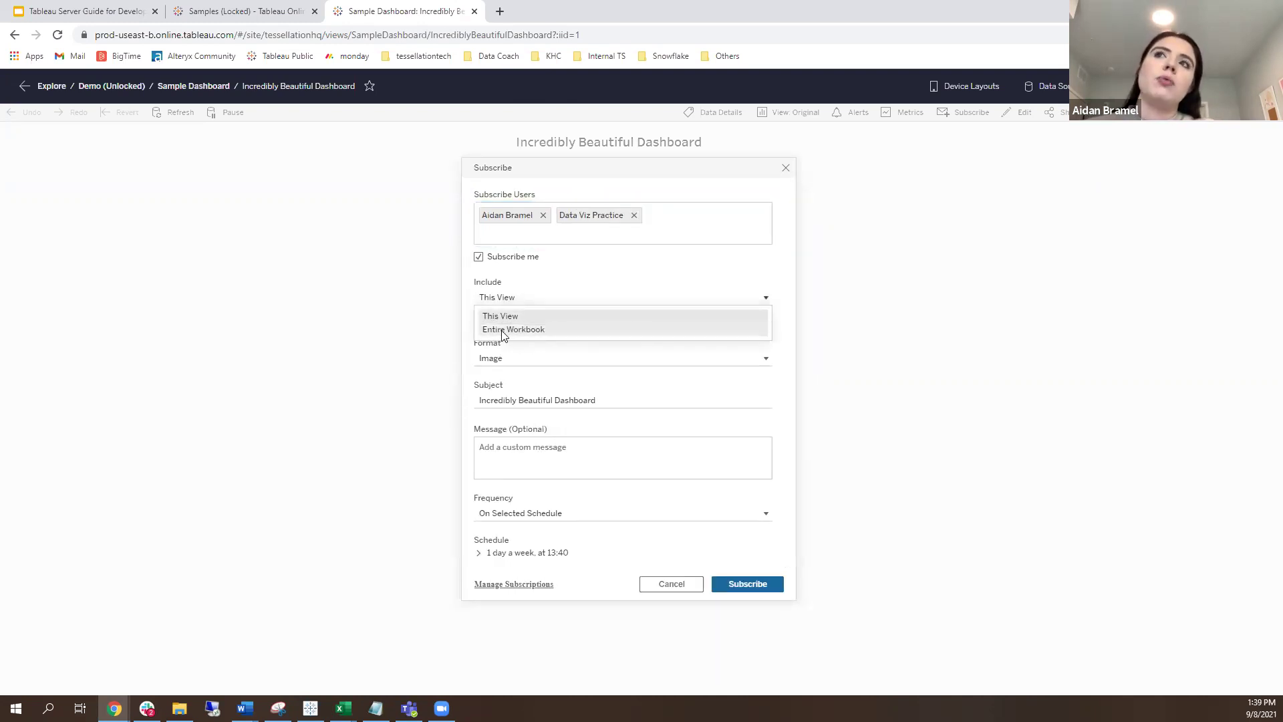
left_click(561, 300)
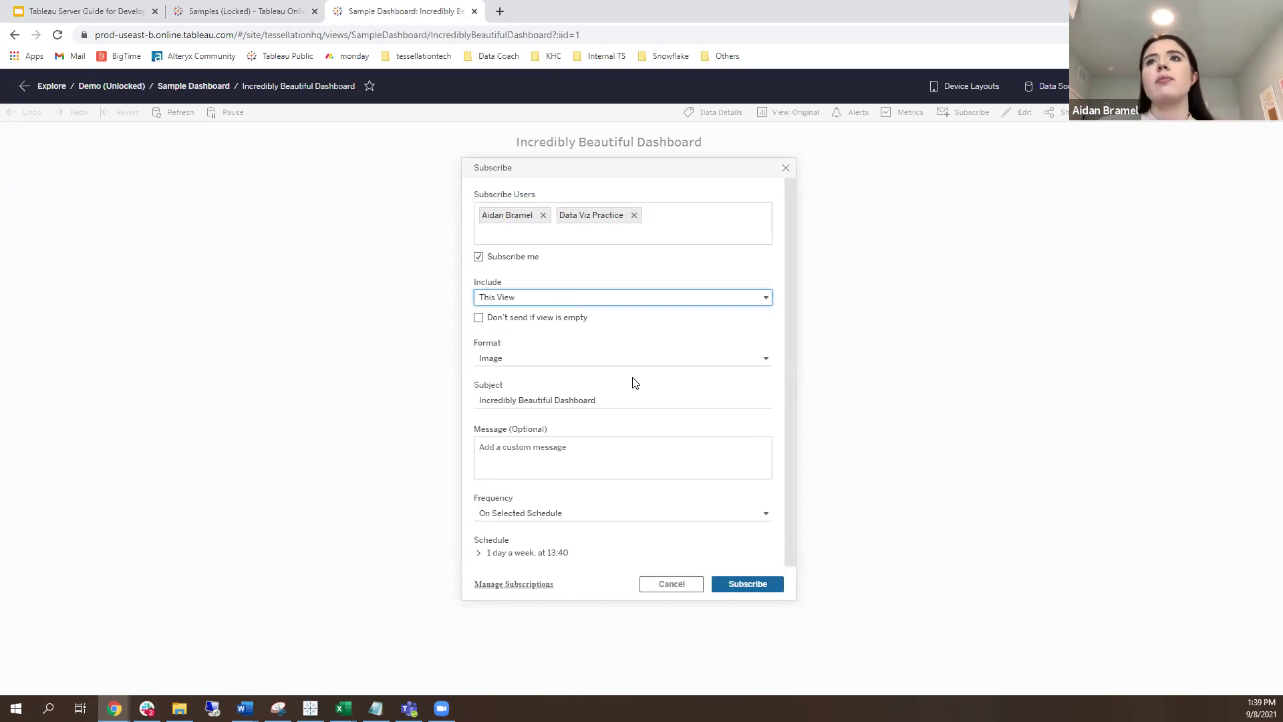
left_click(622, 361)
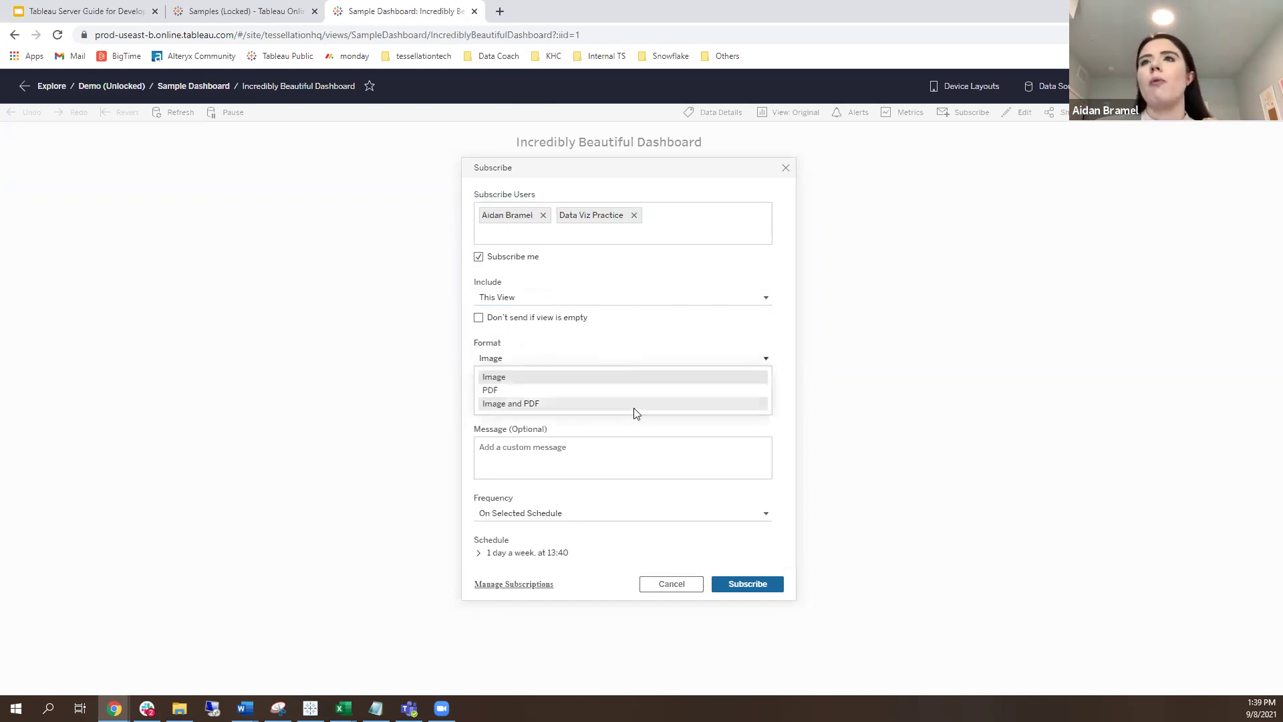
left_click(625, 361)
key("Tab")
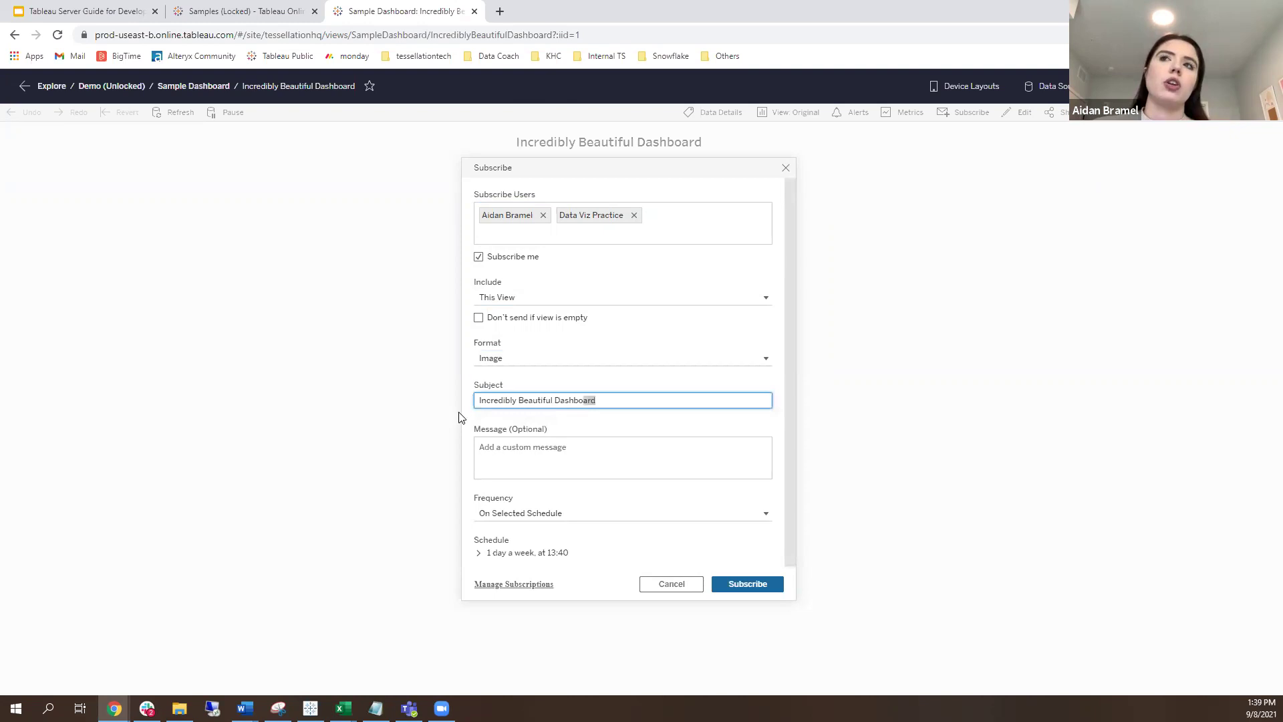
left_click(630, 460)
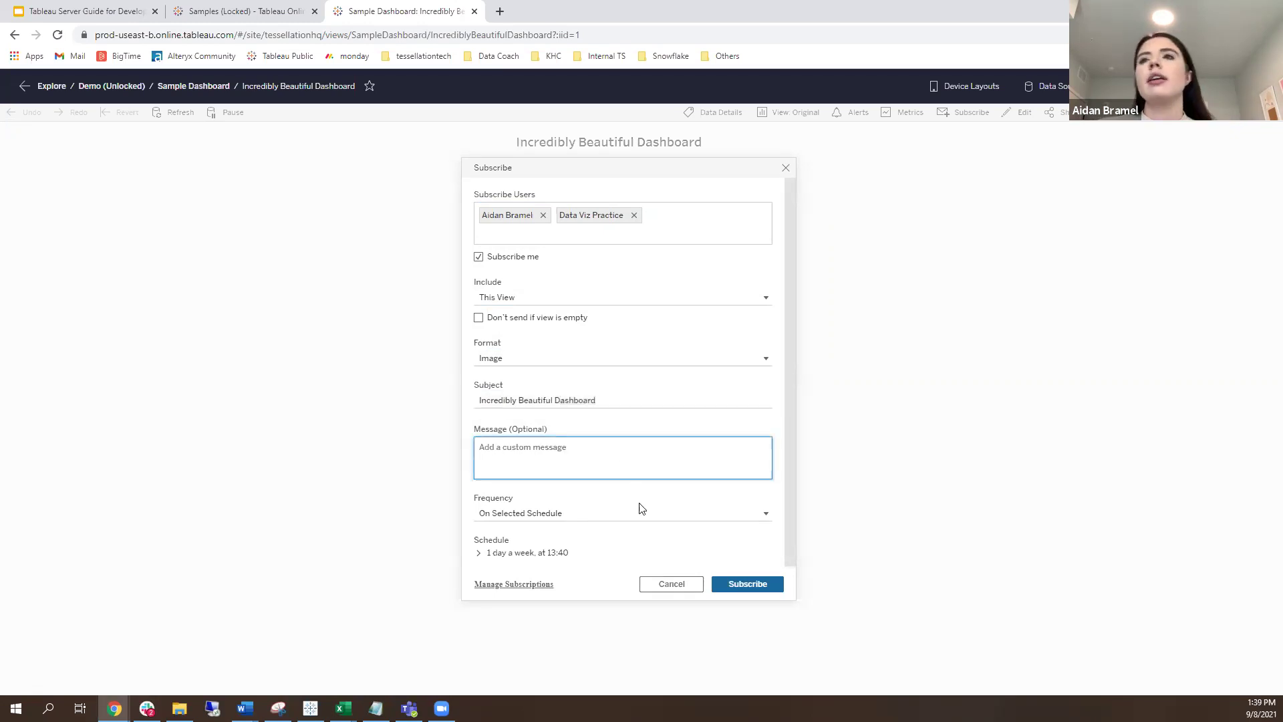
Set the subscription schedule to 12:30 on Monday, Tuesday, Wednesday, Thursday and Friday
left_click(504, 556)
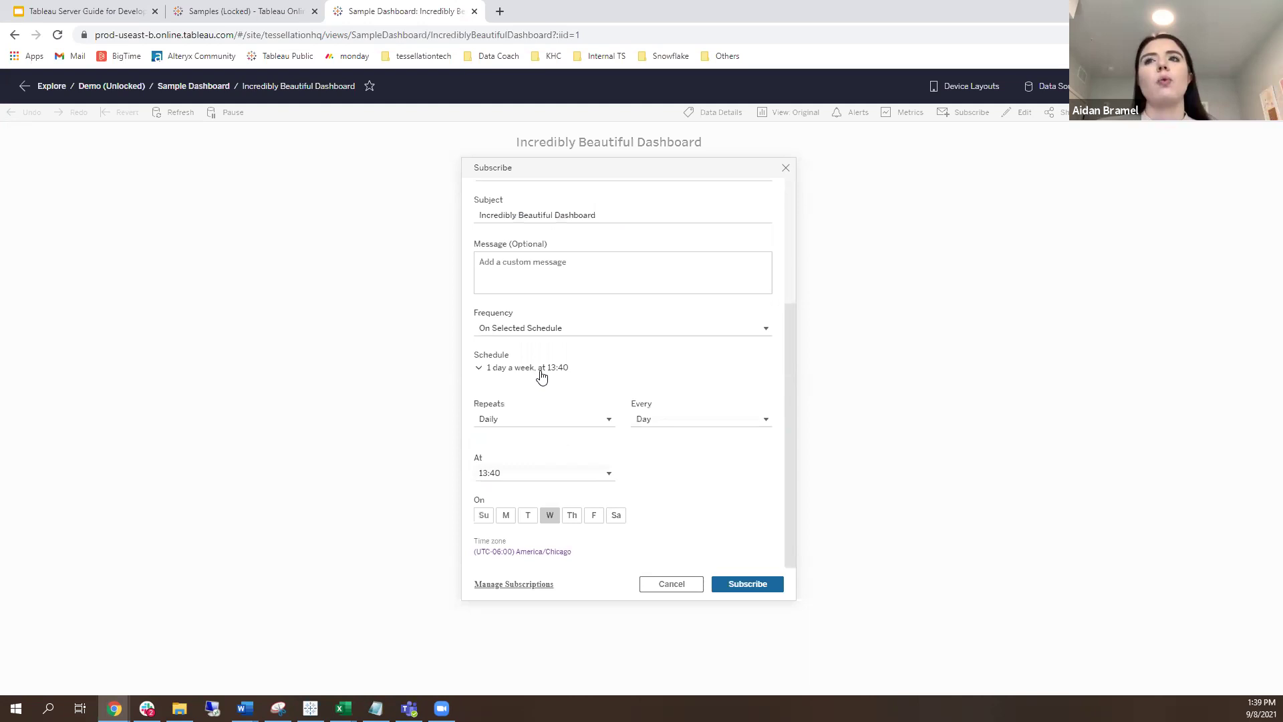
left_click(488, 476)
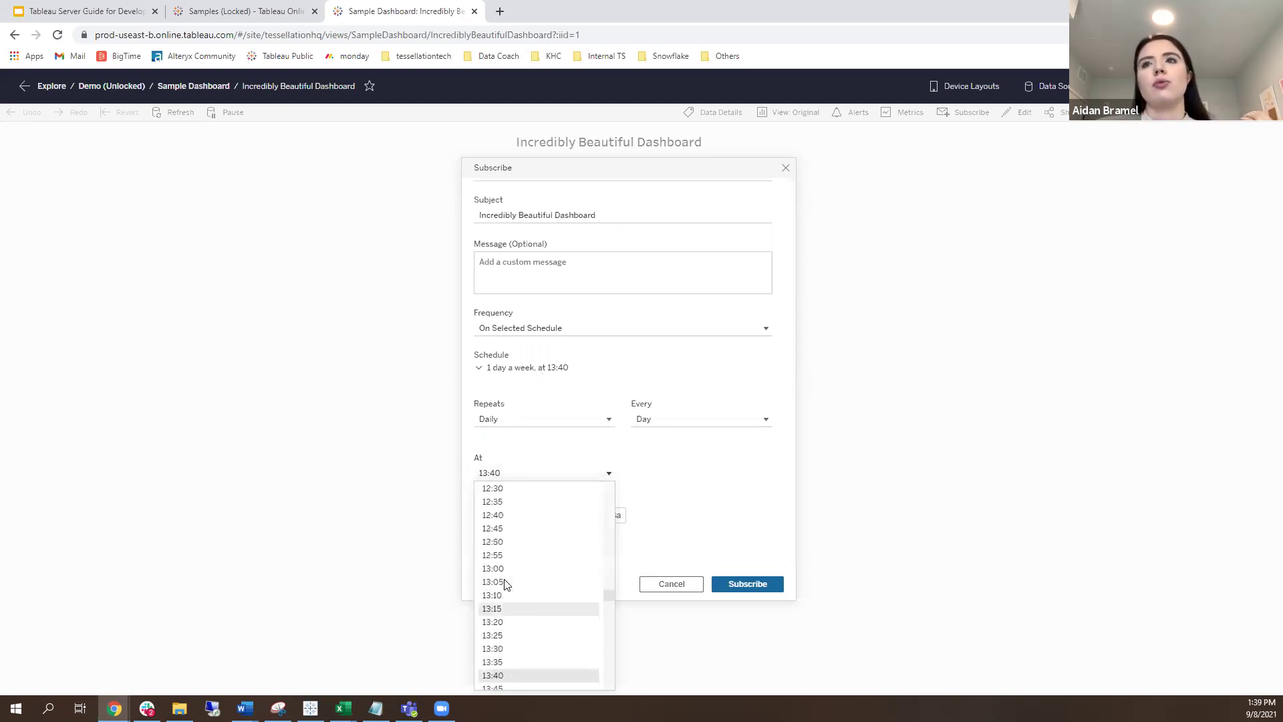
scroll(518, 545, "up", 1)
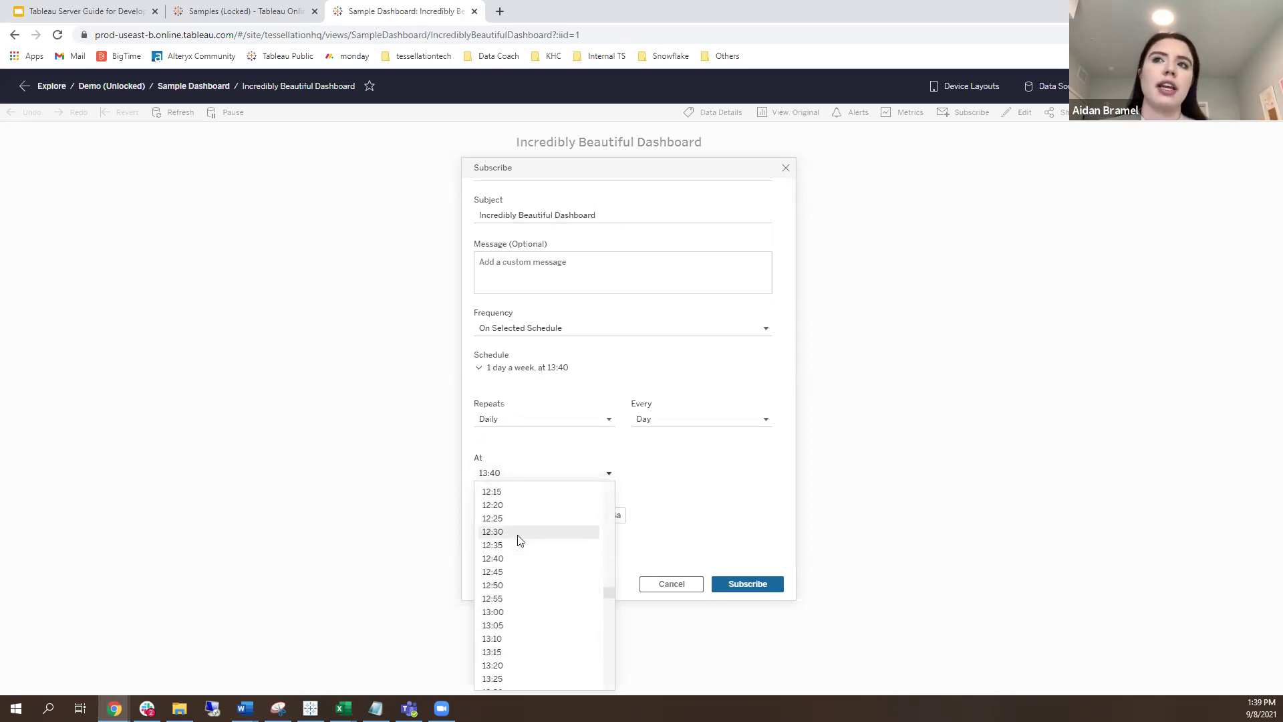
left_click(521, 534)
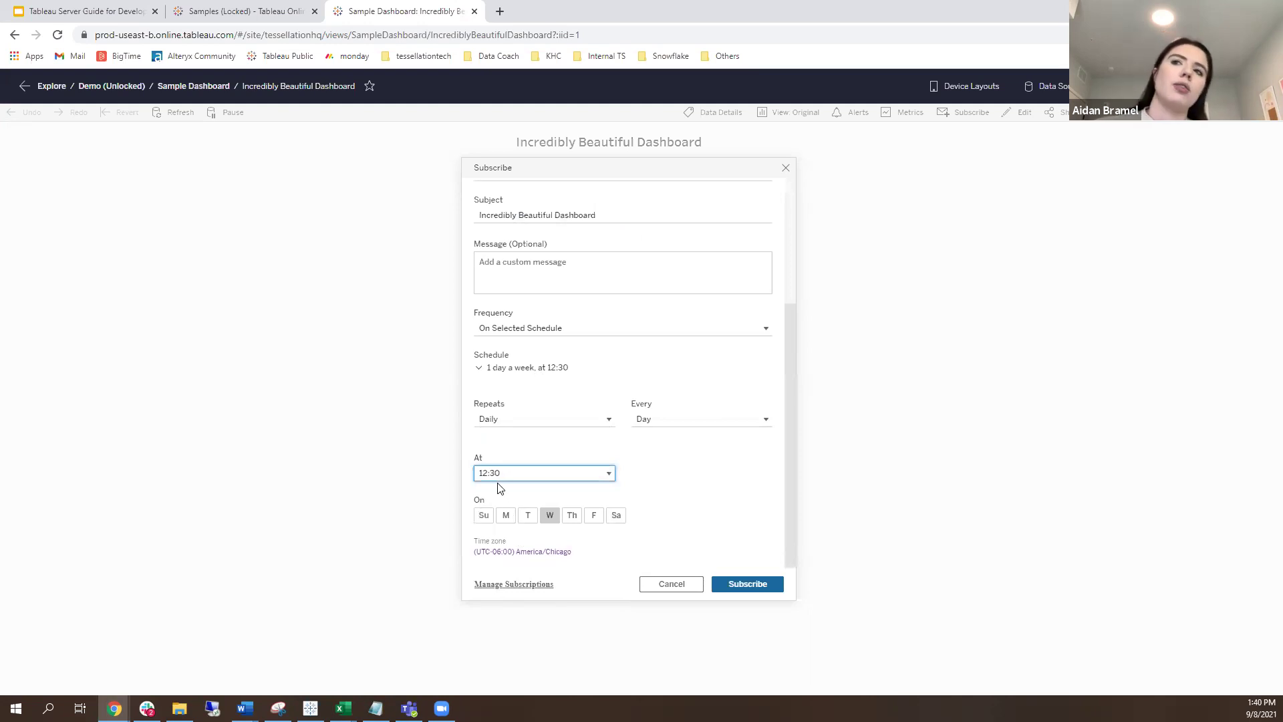
left_click(505, 515)
left_click(528, 515)
left_click(572, 515)
left_click(594, 516)
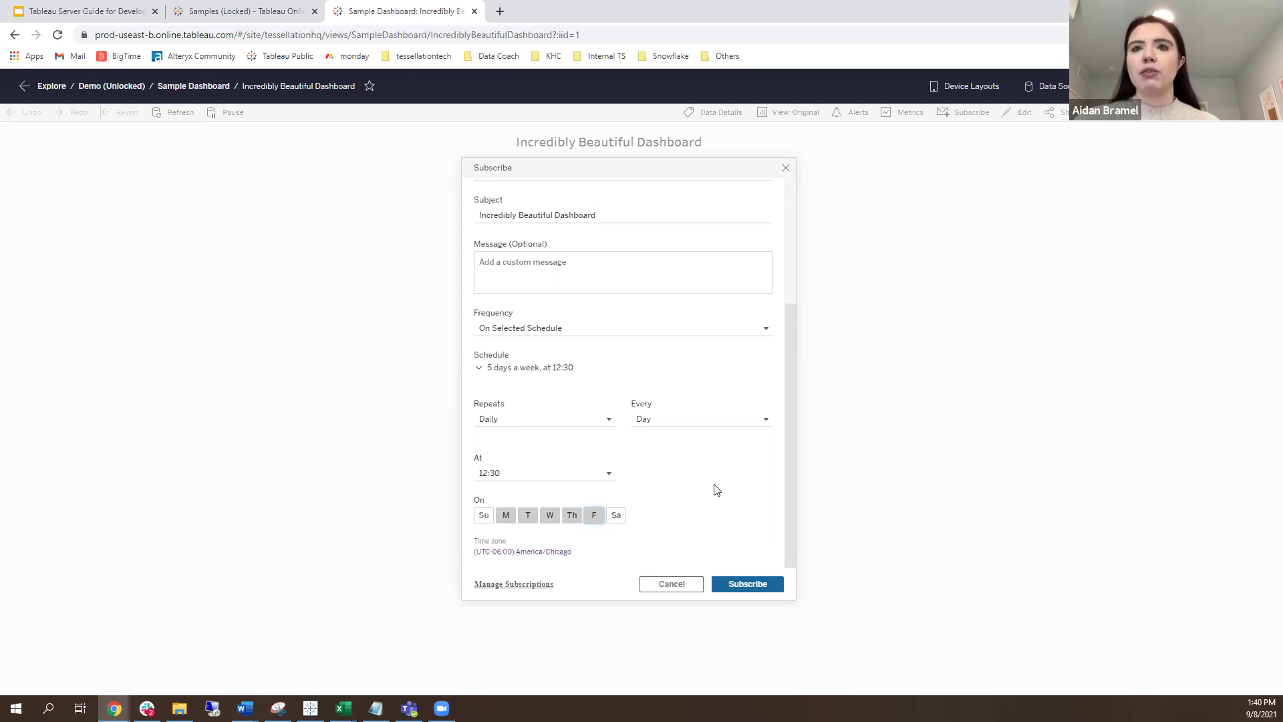
Set the subscription frequency to When Data Refreshes and create the subscriptions
left_click(618, 336)
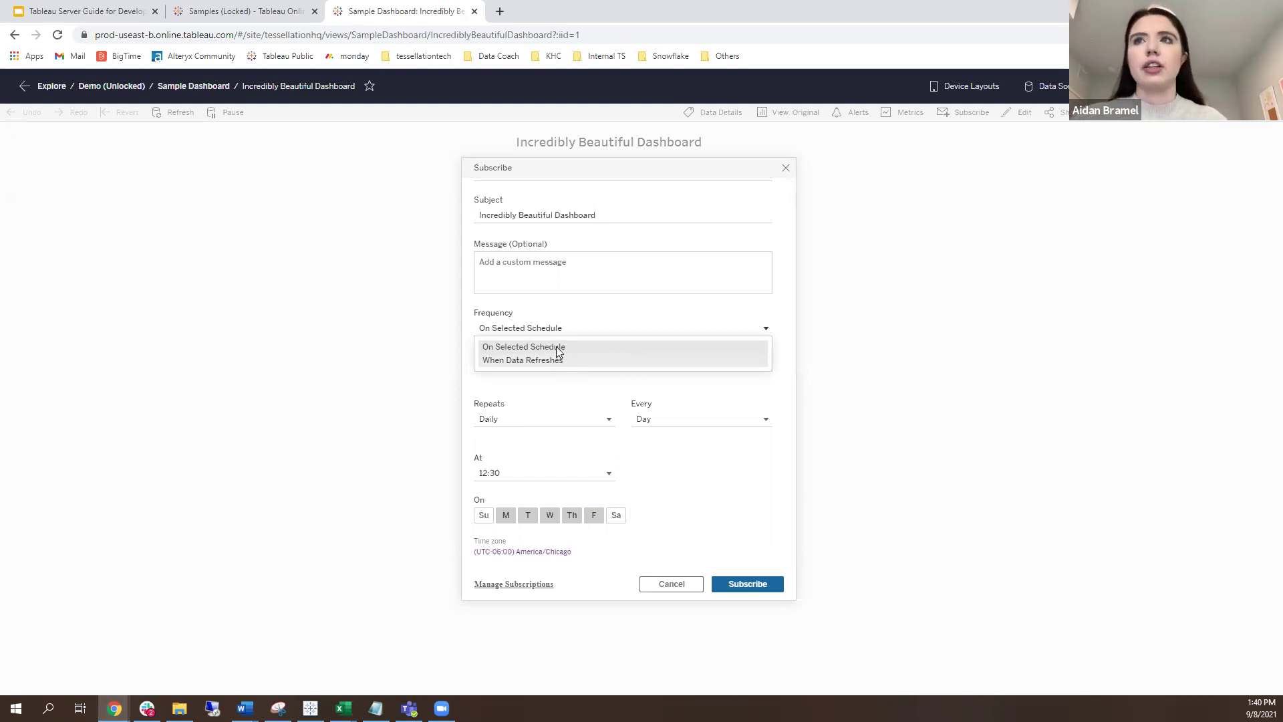
left_click(633, 365)
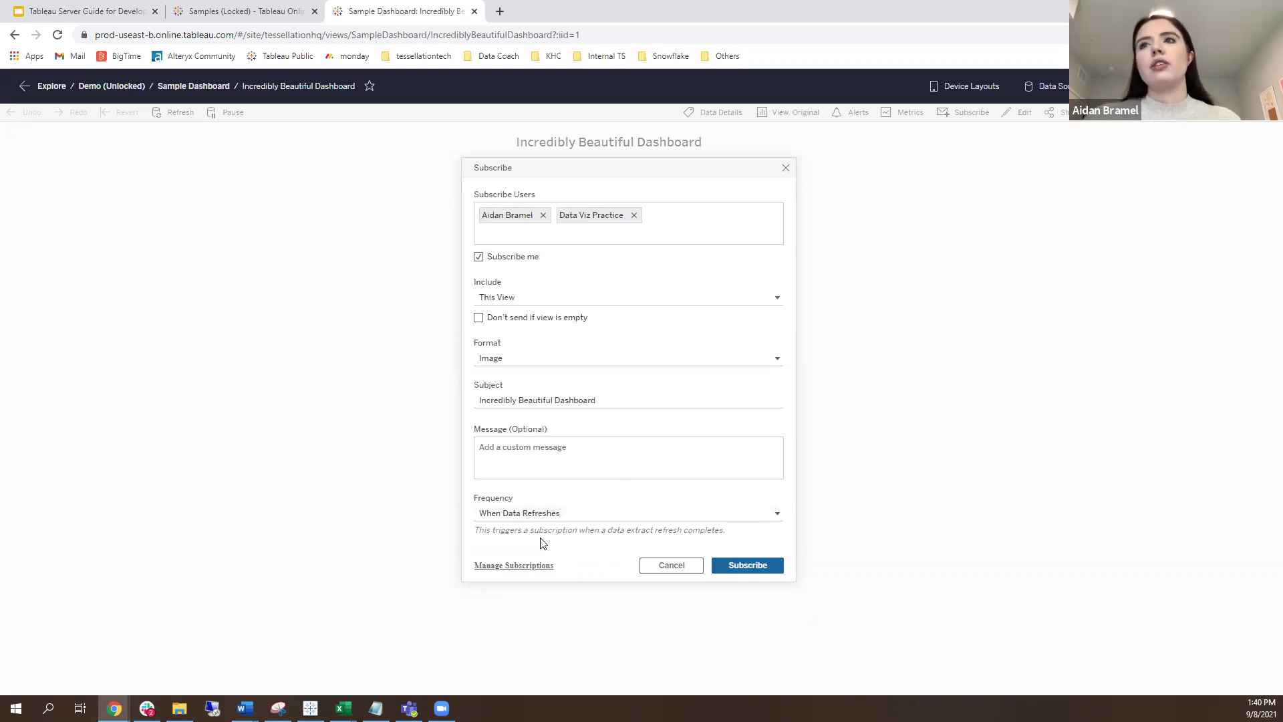
left_click(749, 566)
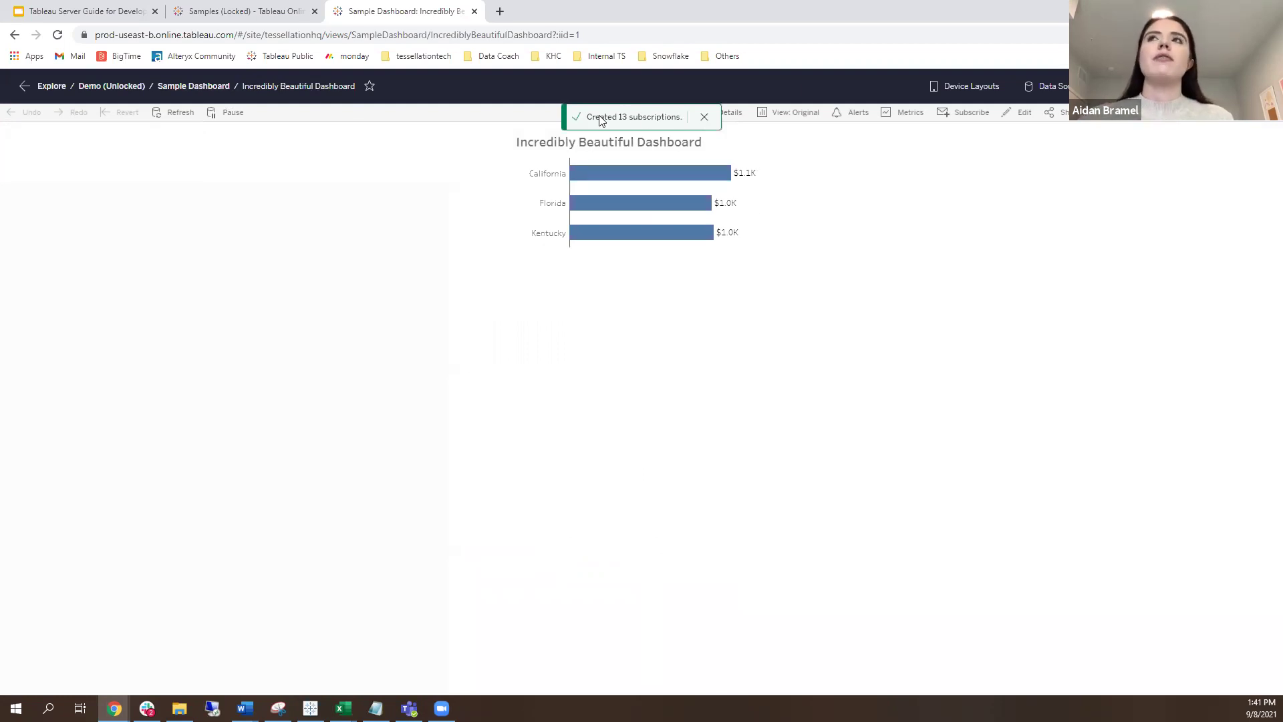
Open the subscriptions list of the Sample Dashboard workbook and examine the schedule and next update details
left_click(183, 84)
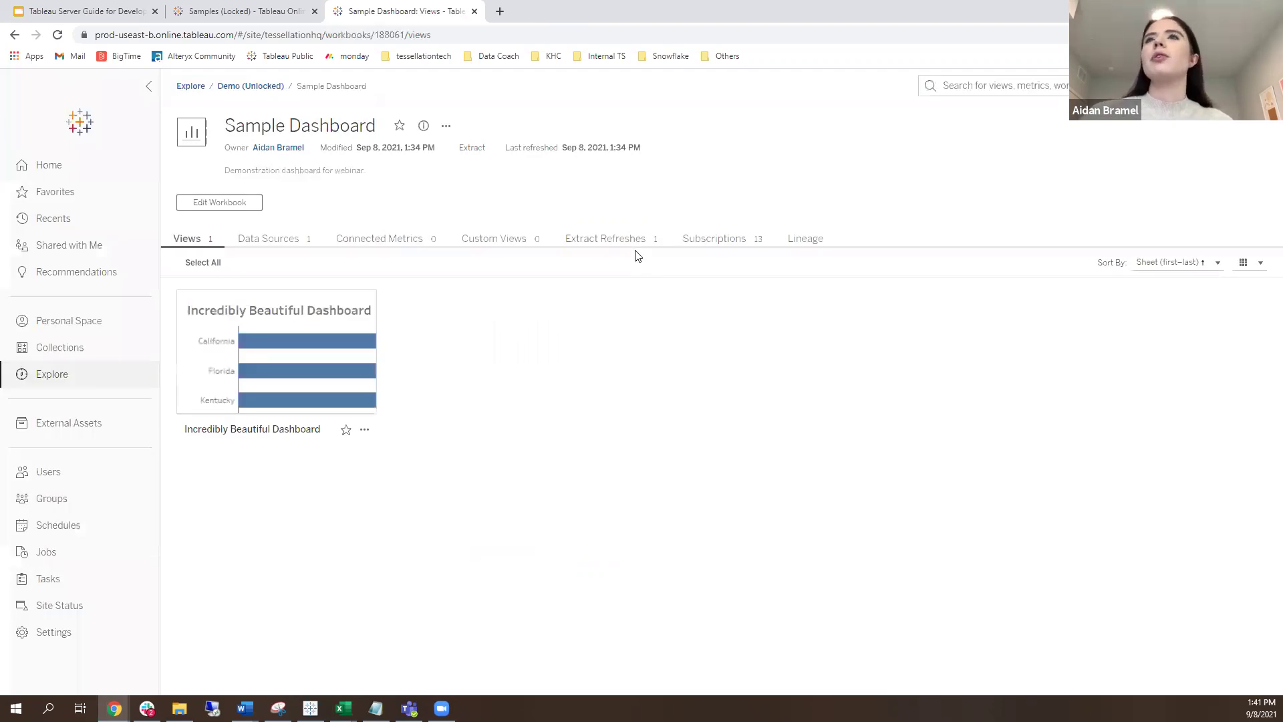
left_click(720, 242)
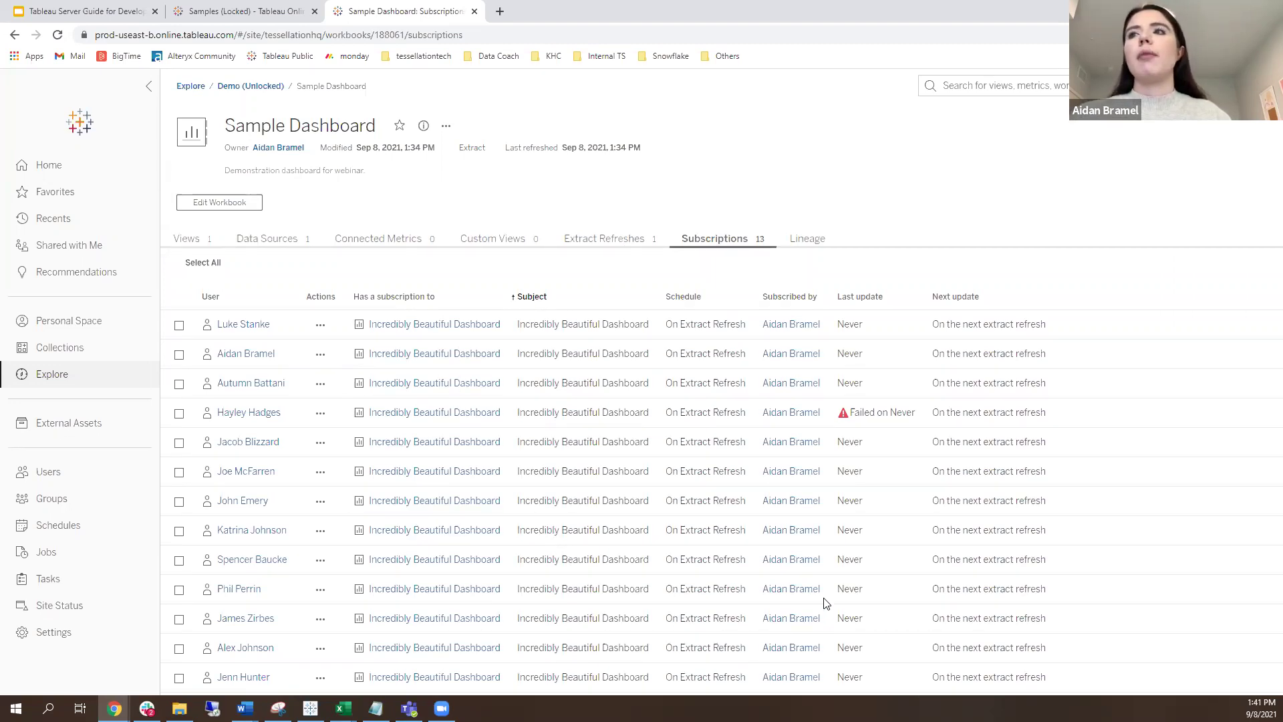
left_click_drag(666, 559, 1045, 561)
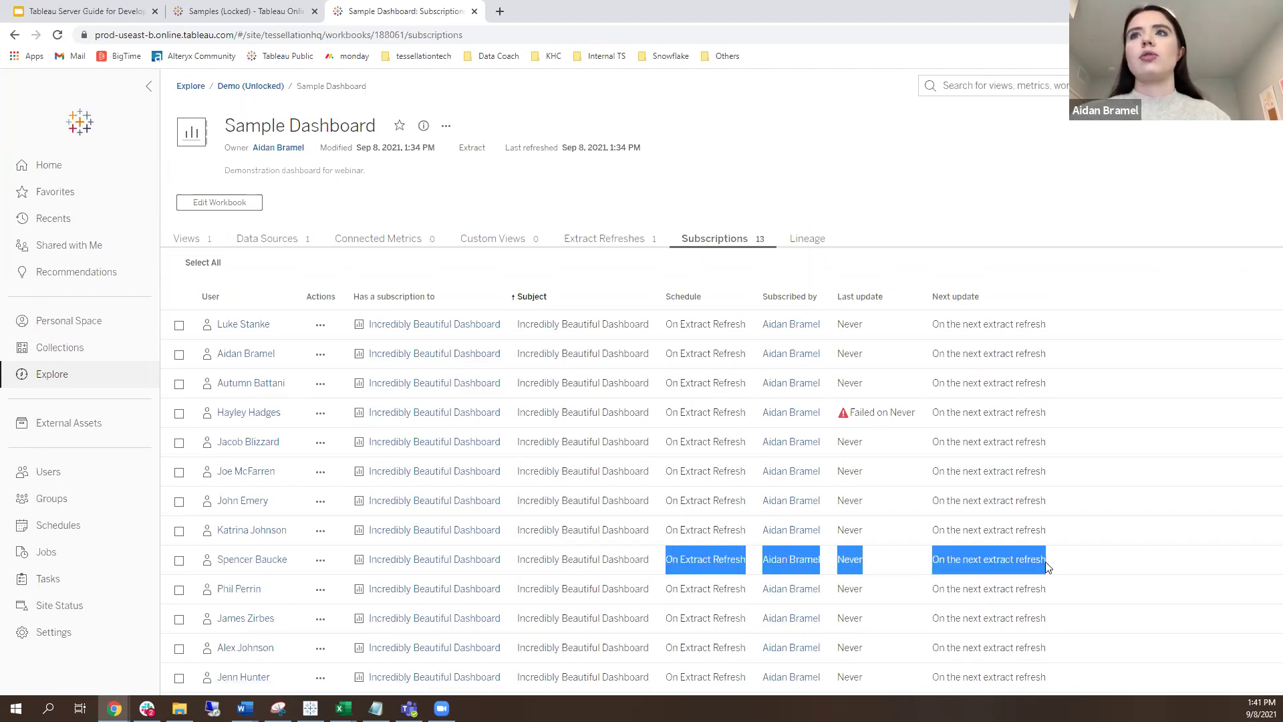
left_click(1045, 561)
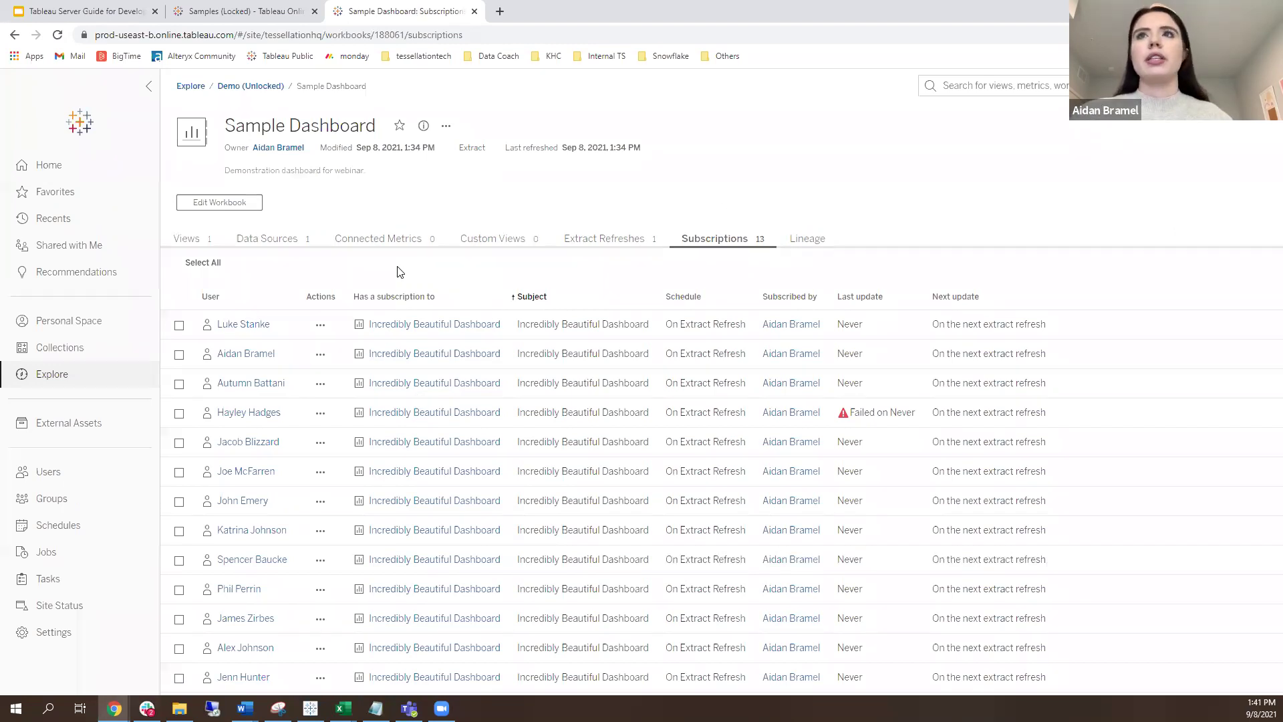
Unsubscribe the first user in the workbook's subscriptions list and confirm the removal
left_click(179, 325)
left_click(394, 262)
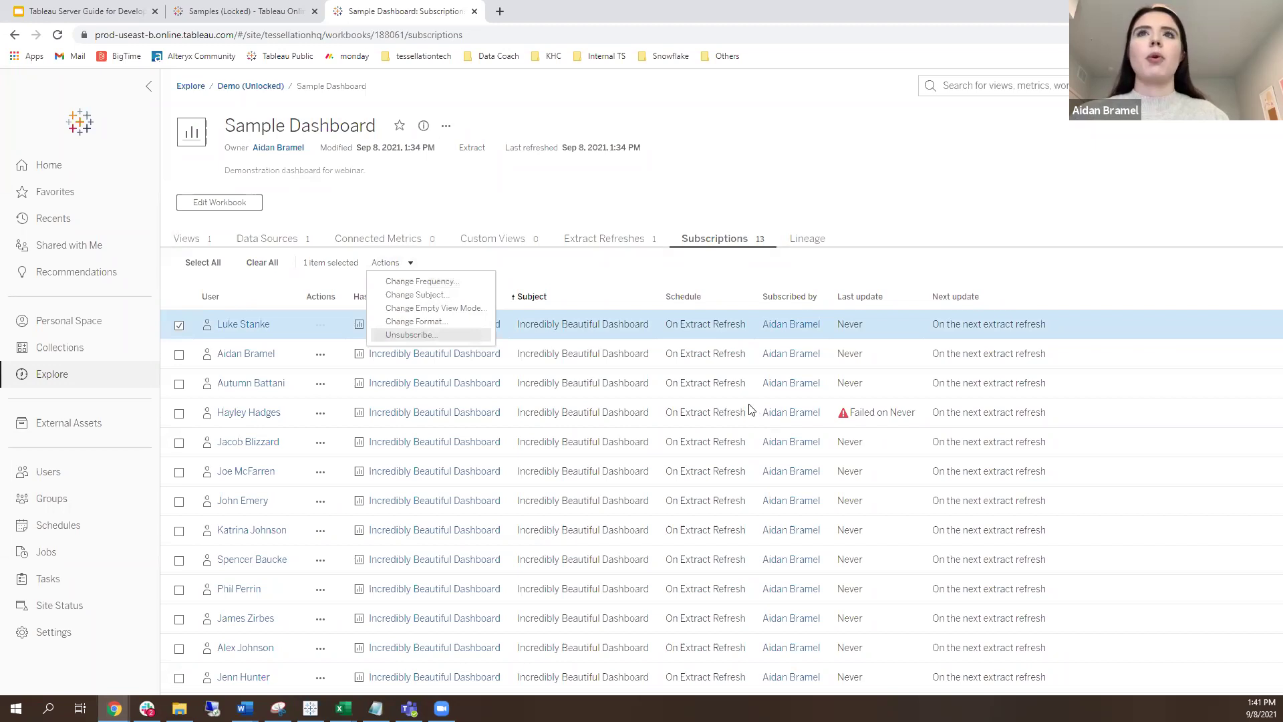
left_click(411, 334)
left_click(711, 401)
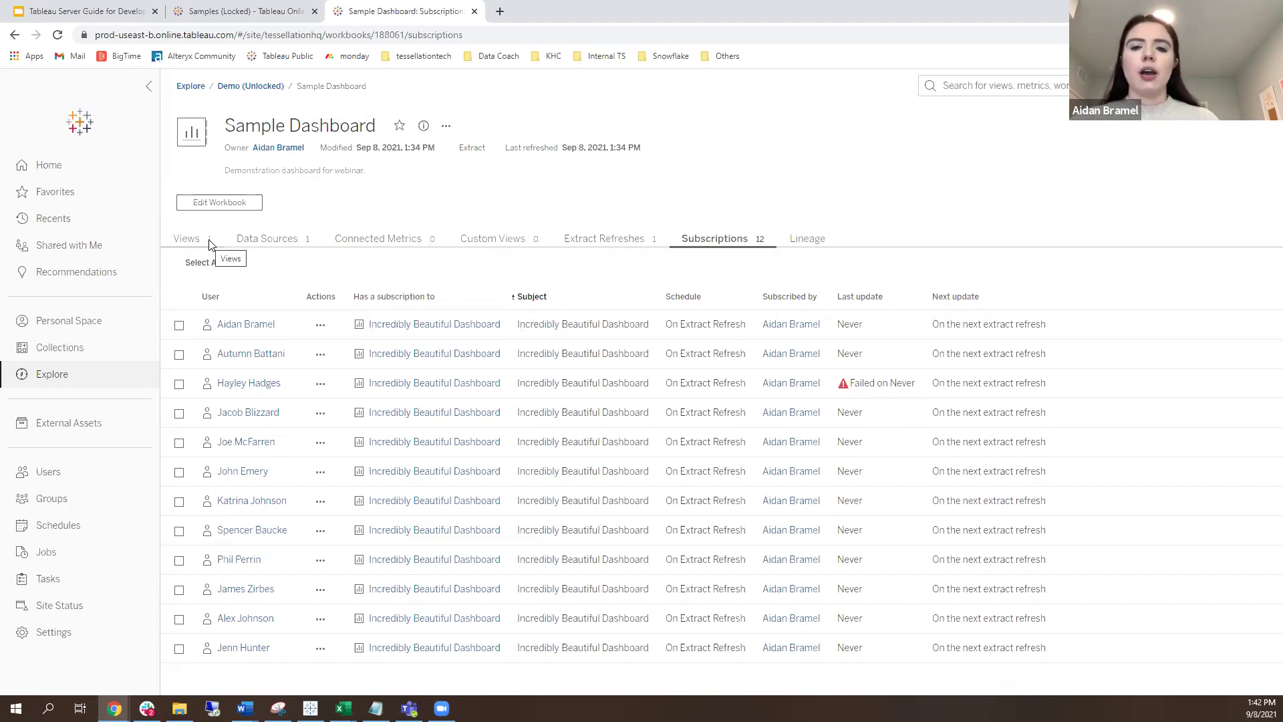
Review the embedded password setting in the superstore (PUBLIC) data source connection and close it without saving
left_click(208, 243)
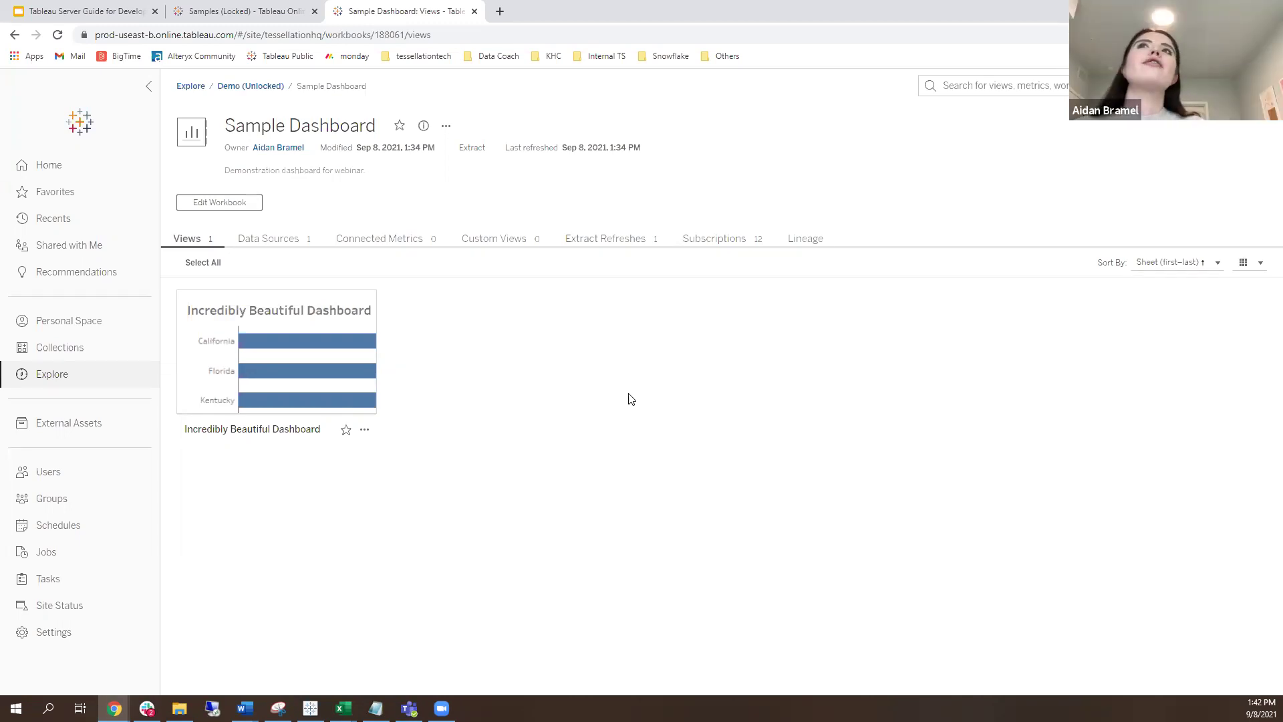
left_click(287, 241)
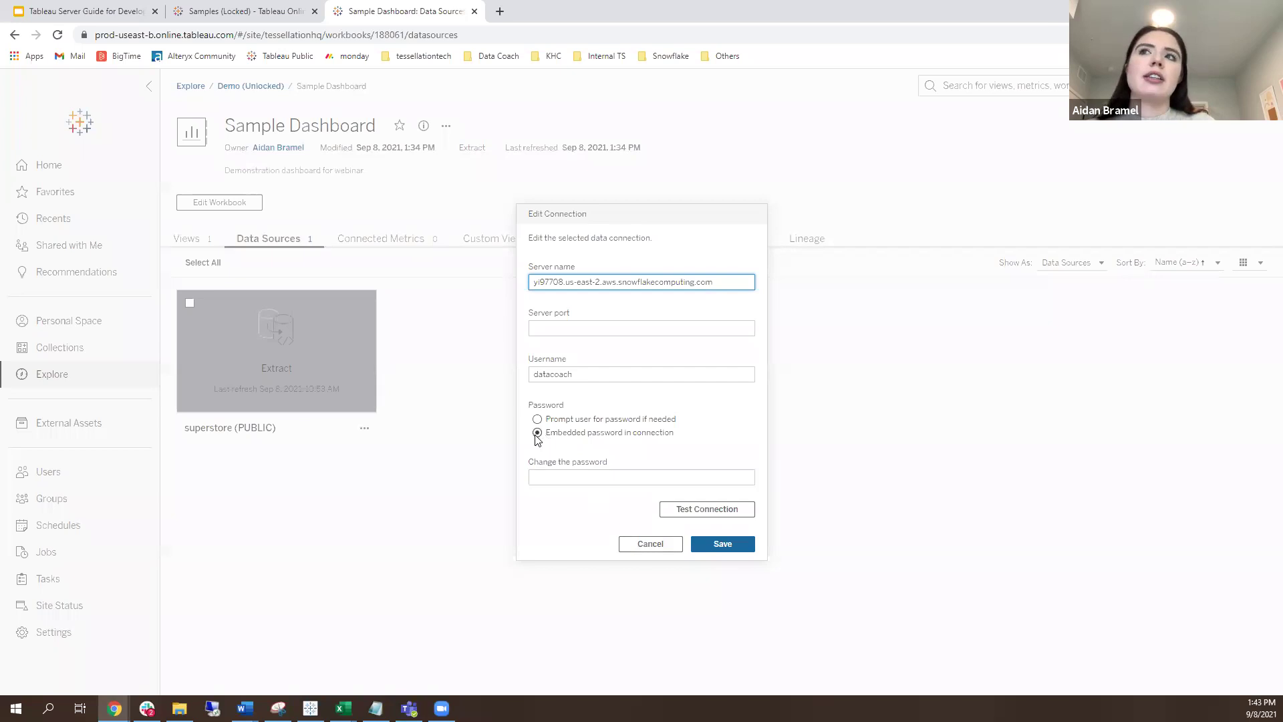
left_click(644, 542)
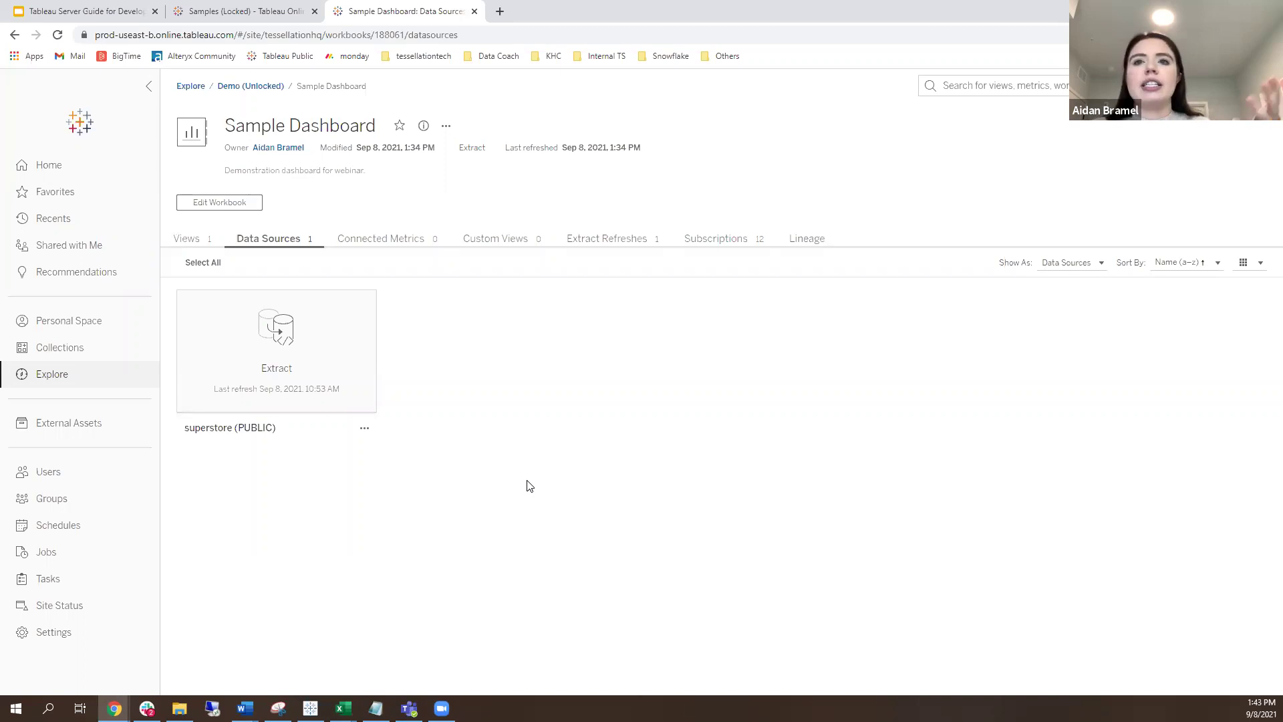
Change the owner of the Sample Dashboard workbook to the first user in the owner list
left_click(447, 128)
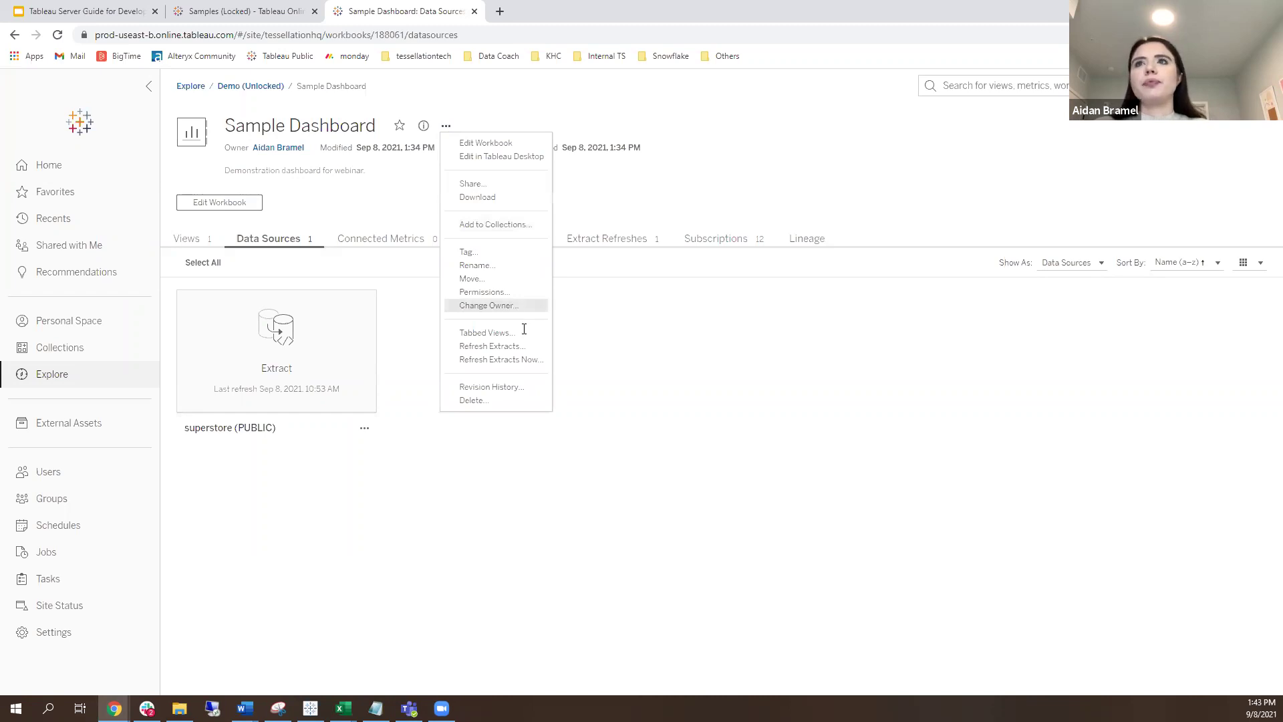
left_click(488, 305)
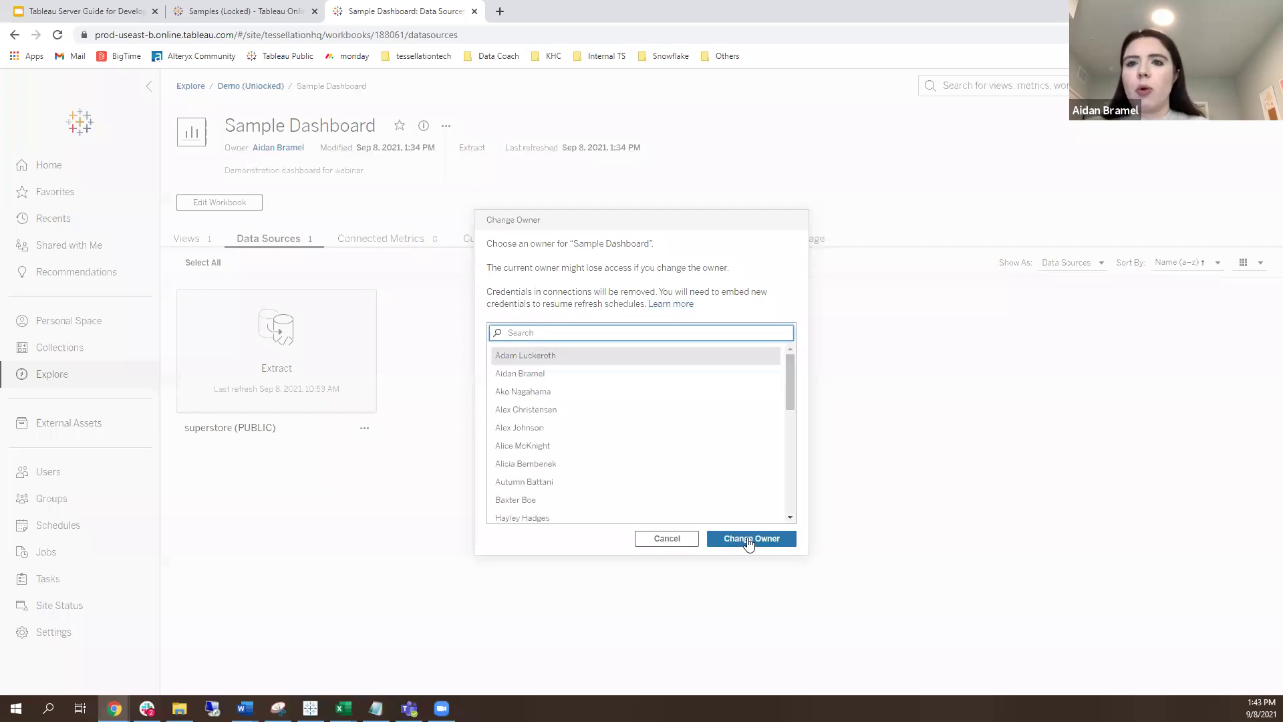
left_click(749, 539)
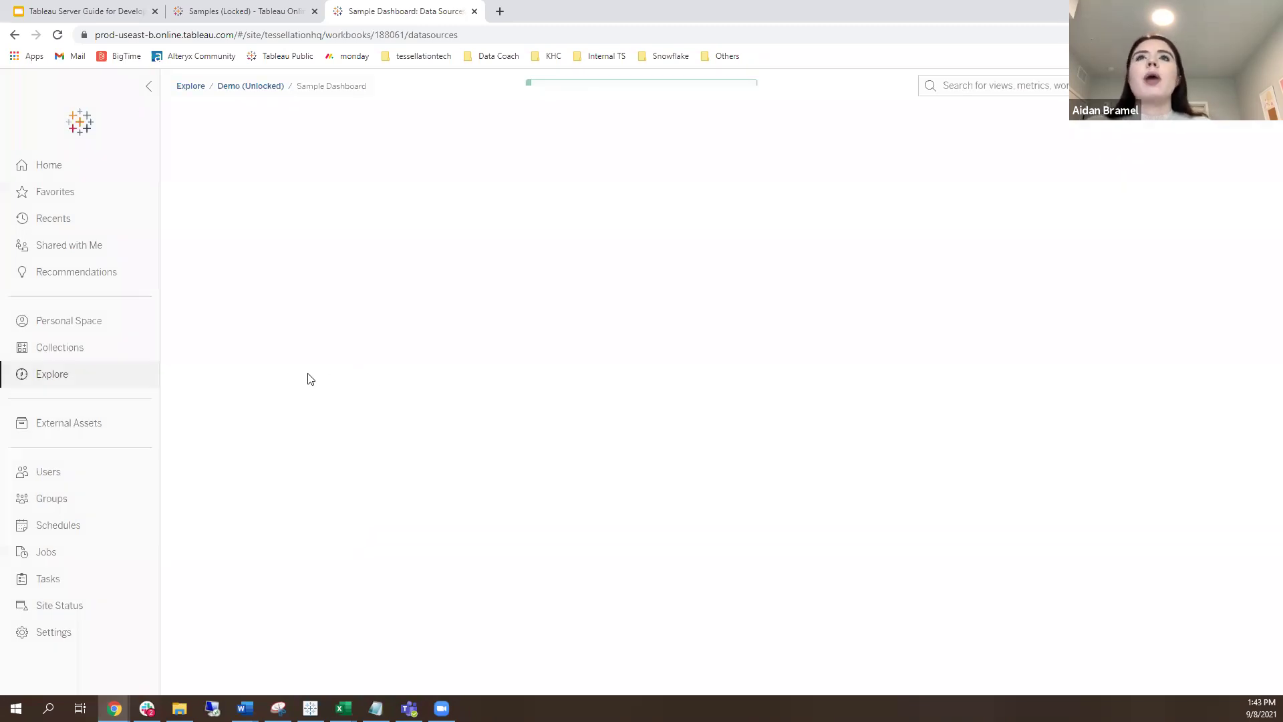
Open the workbook's Incredibly Beautiful Dashboard view and go back to the Sample Dashboard workbook page
left_click(364, 430)
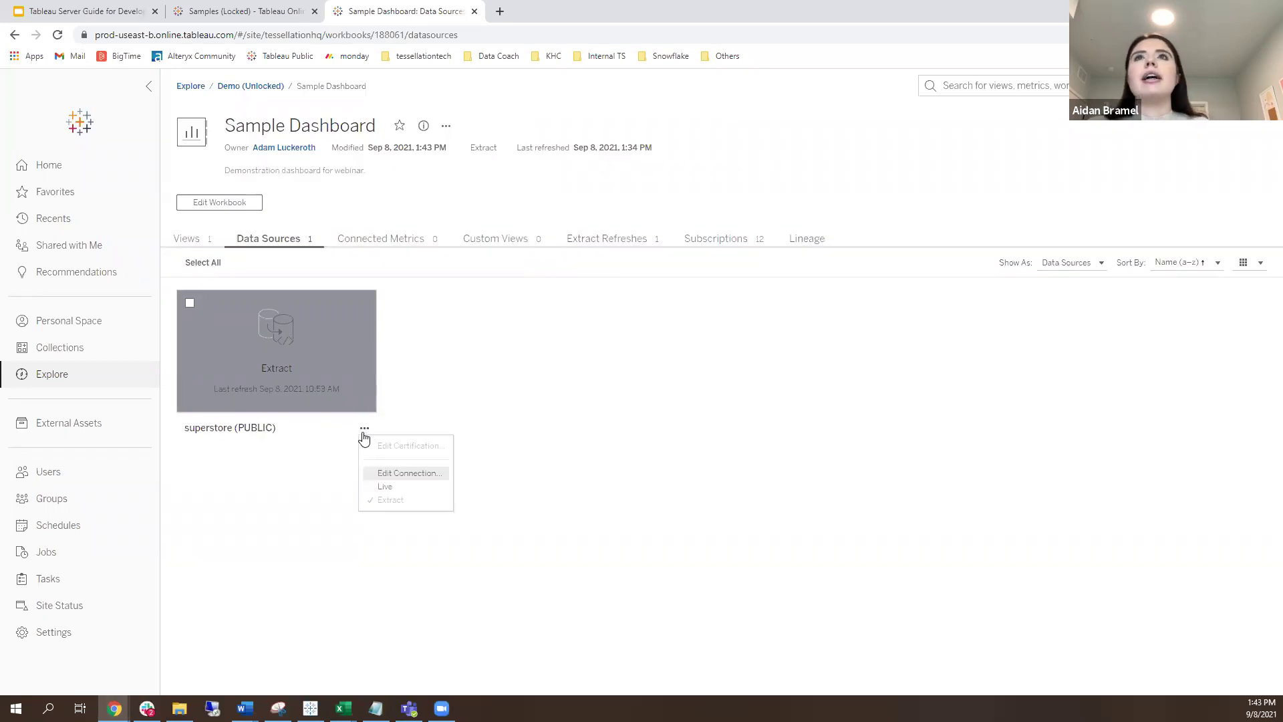
left_click(187, 239)
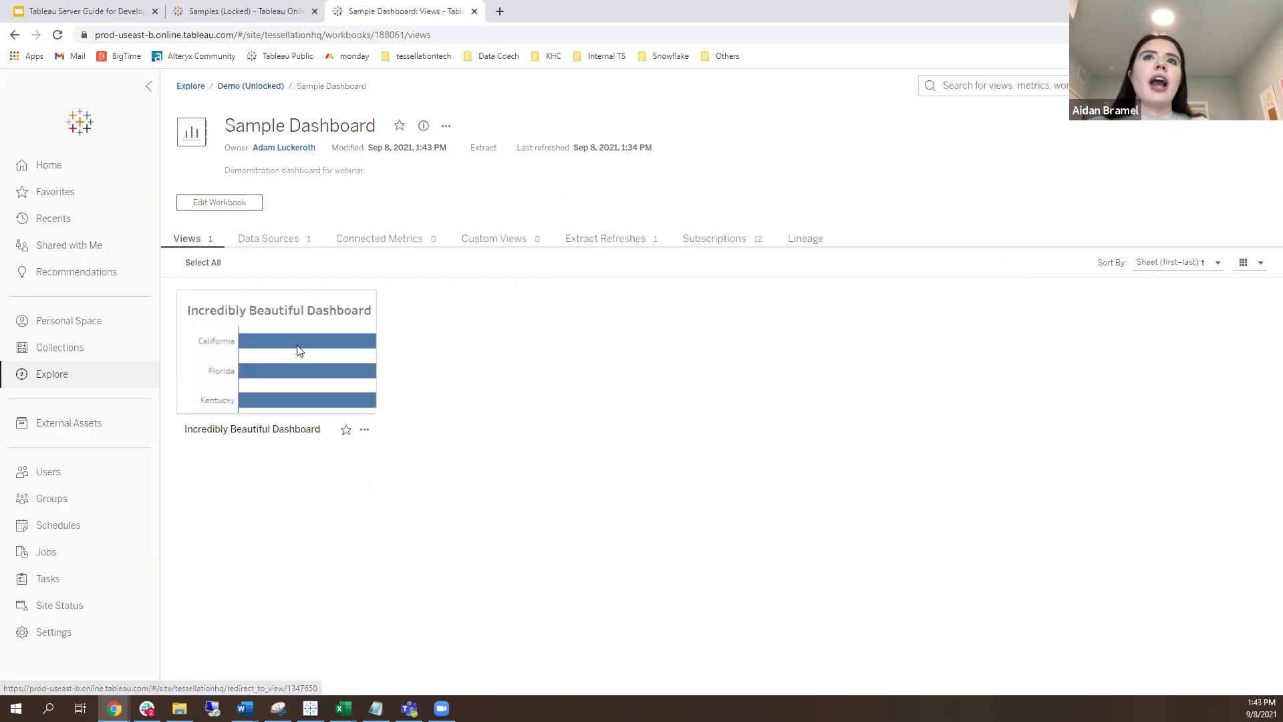
left_click(298, 346)
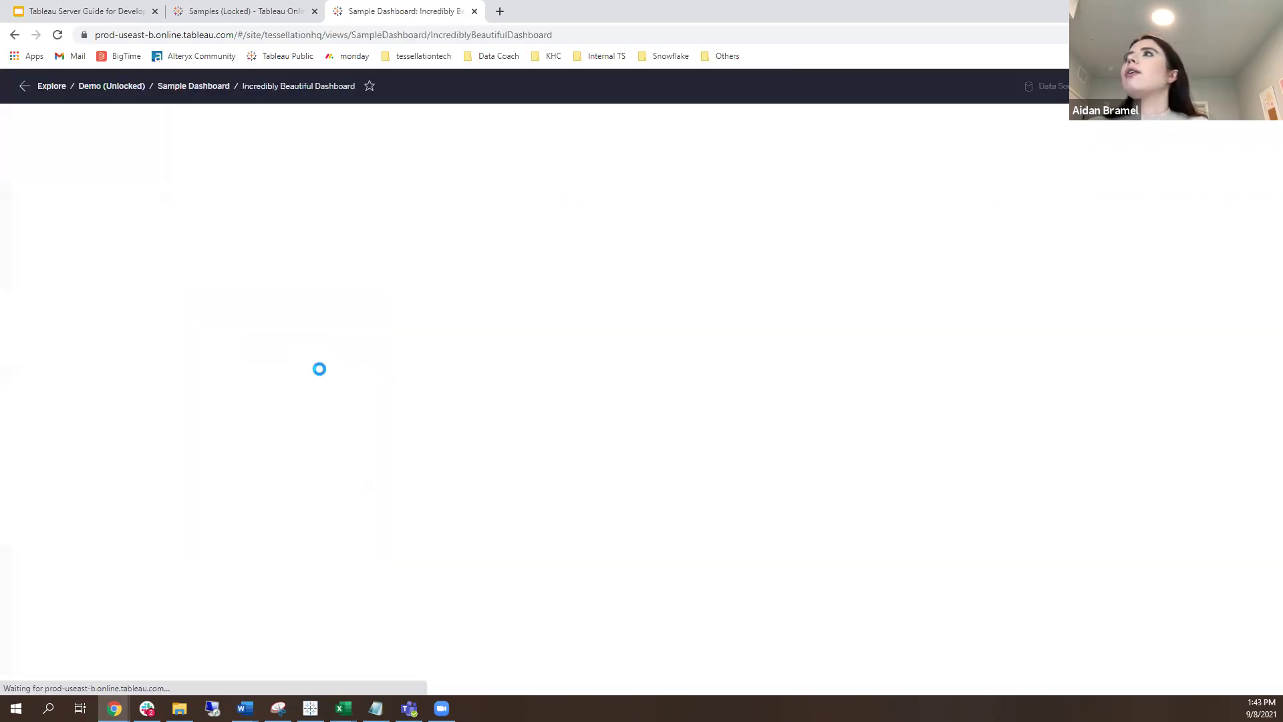
left_click(227, 87)
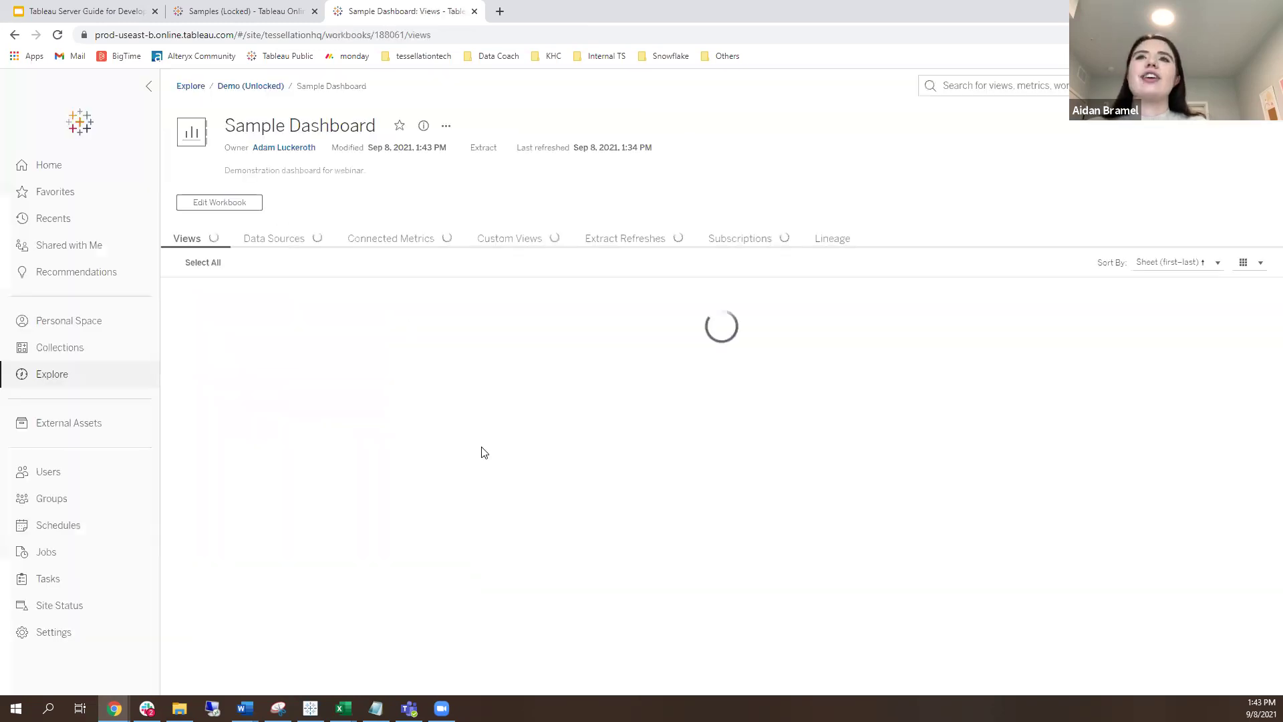
Open the superstore (PUBLIC) connection settings, show the embedded password option, and close them without saving
left_click(268, 238)
left_click(364, 428)
left_click(403, 476)
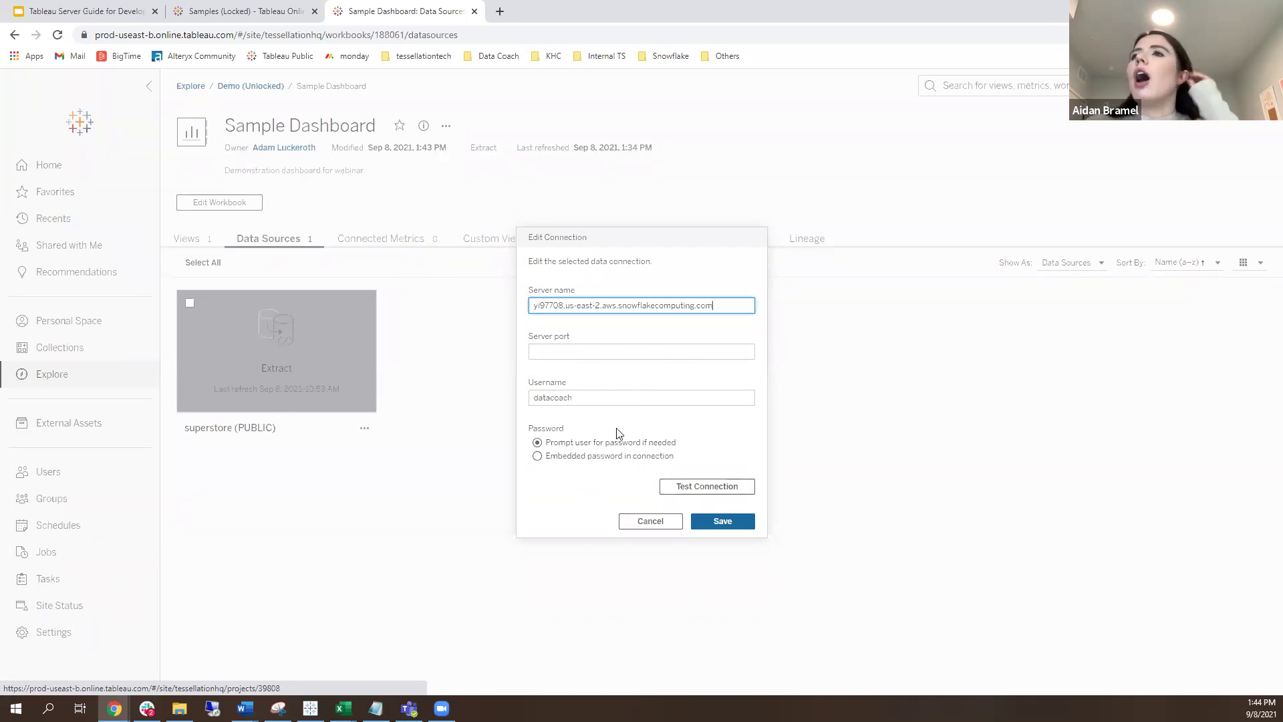
left_click(553, 447)
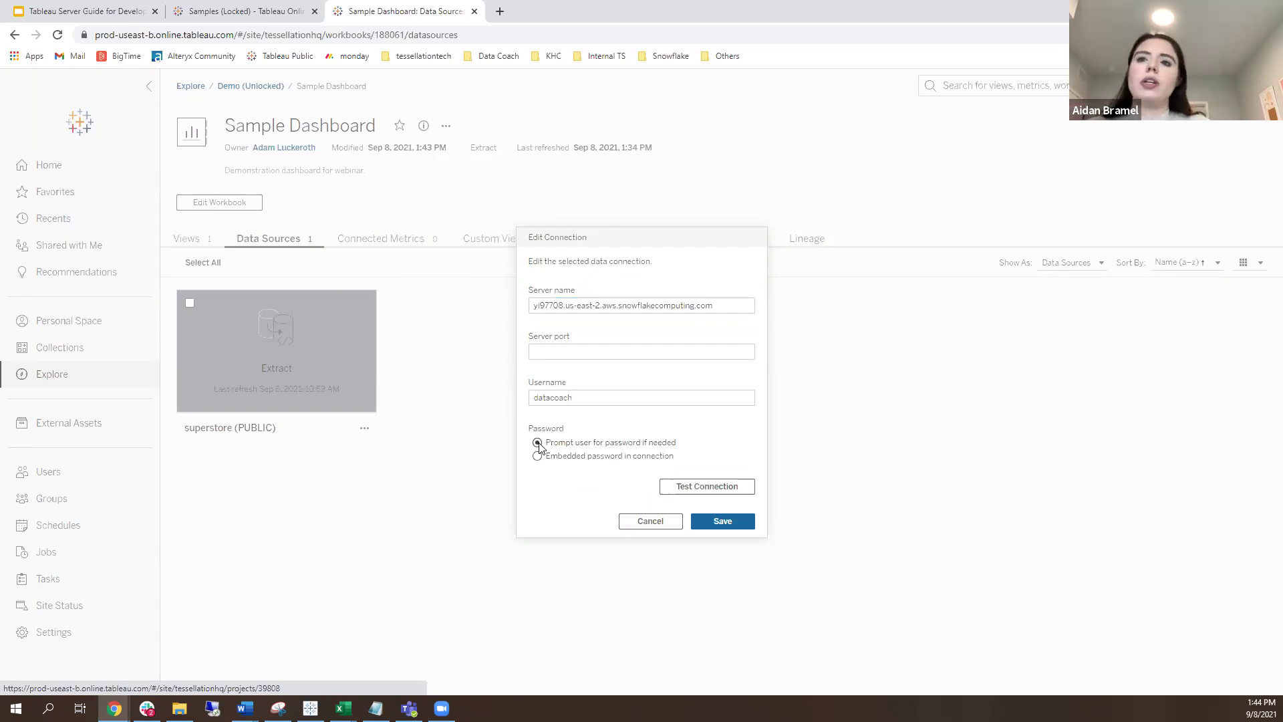
left_click(538, 456)
left_click(558, 524)
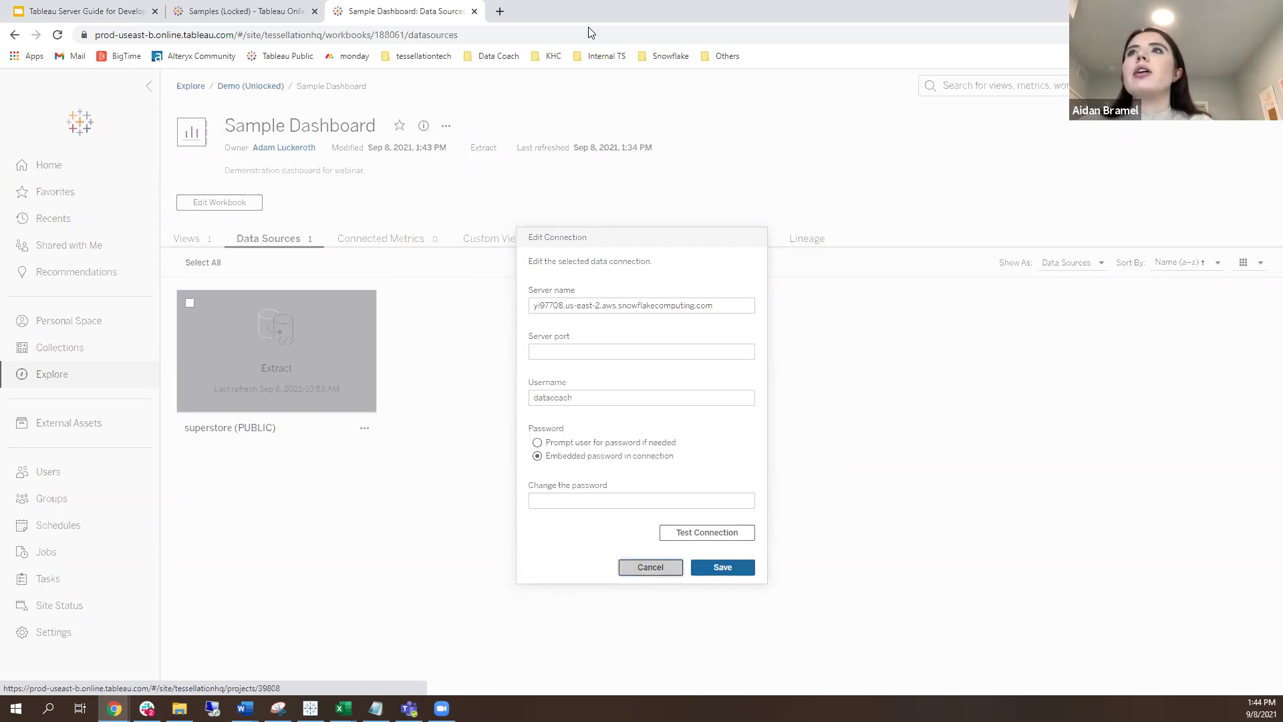
key("Escape")
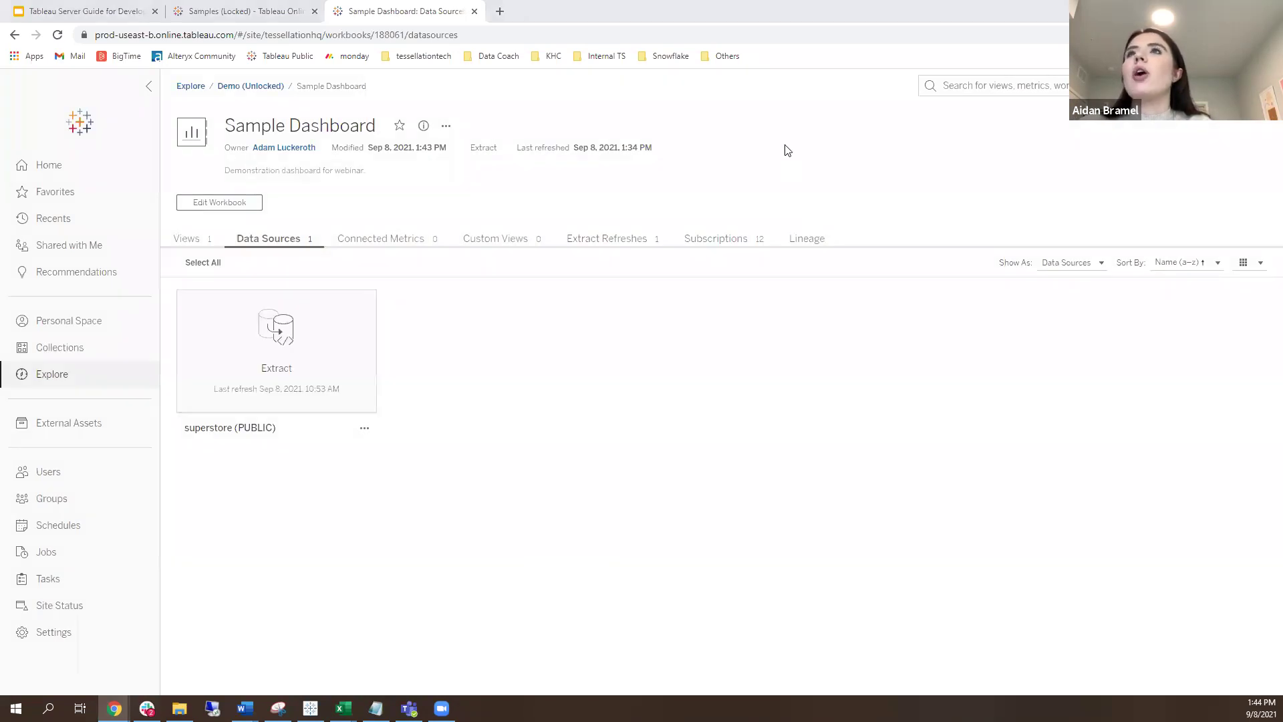